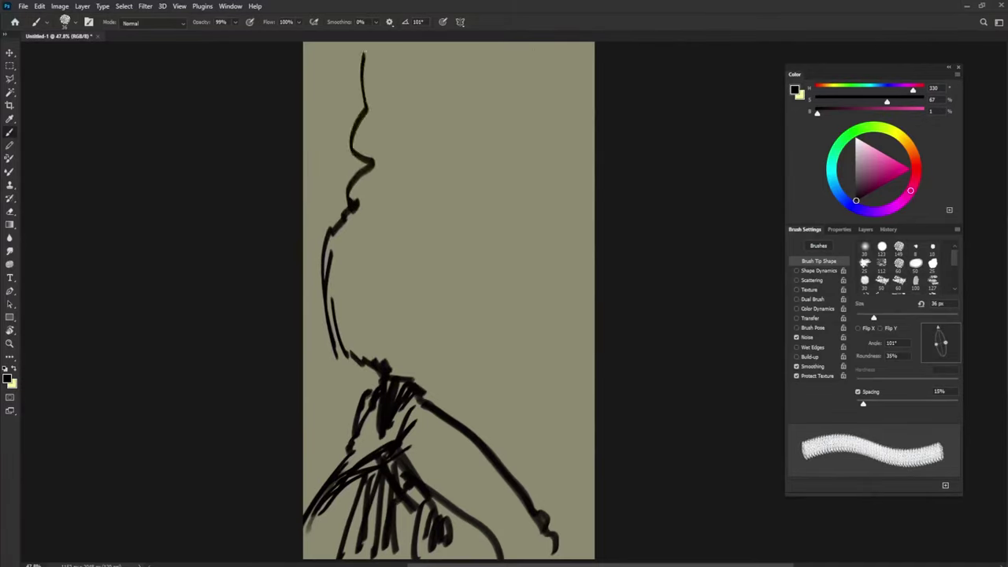
Sketch the figure's right-hand contour in black, from the top of the canvas down to the shoulder line
drag(536, 44, 519, 211)
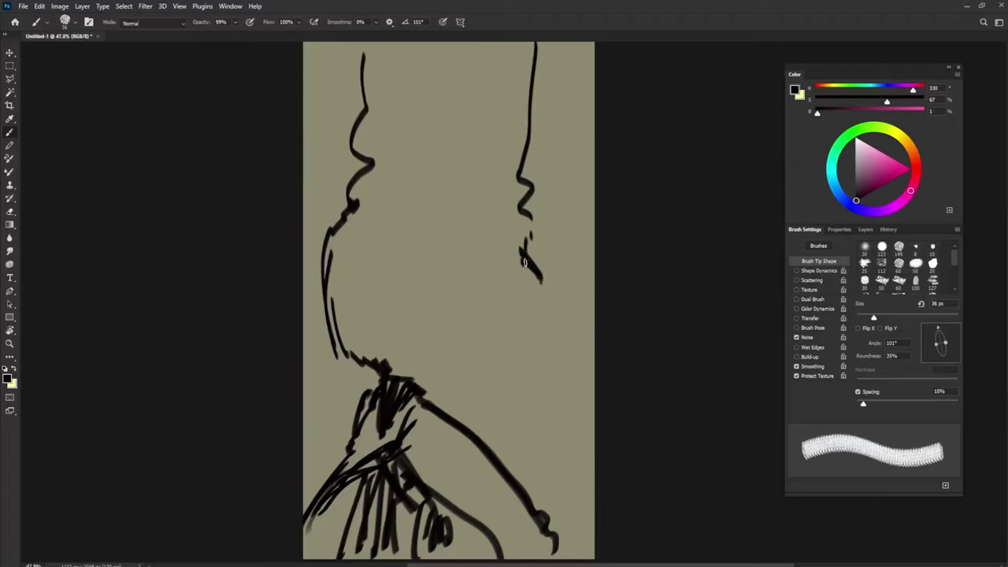
drag(547, 305, 519, 352)
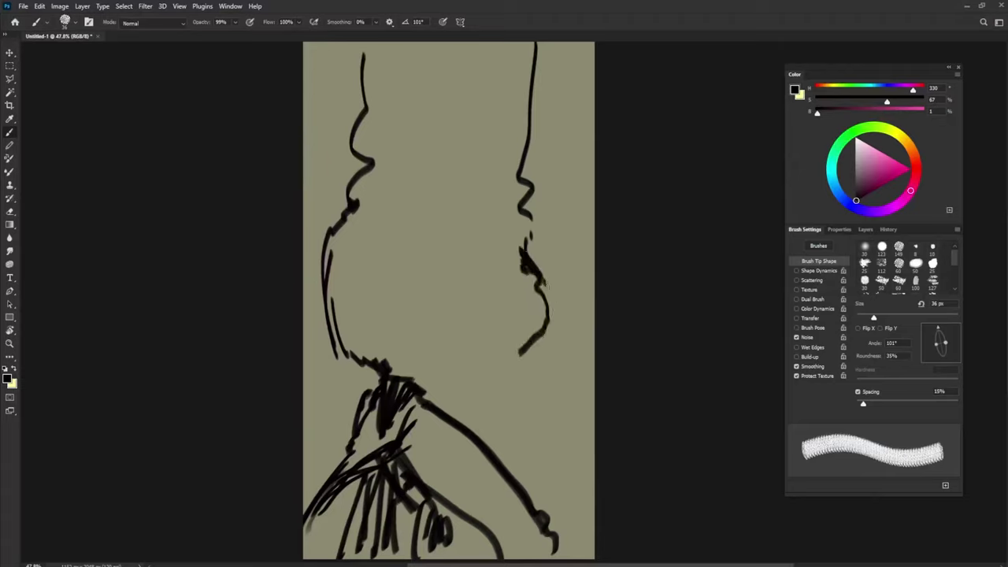
mouse_move(542, 279)
mouse_down()
mouse_move(550, 335)
mouse_move(560, 308)
mouse_move(537, 335)
mouse_move(533, 416)
mouse_move(513, 473)
mouse_move(526, 374)
mouse_move(557, 311)
mouse_up()
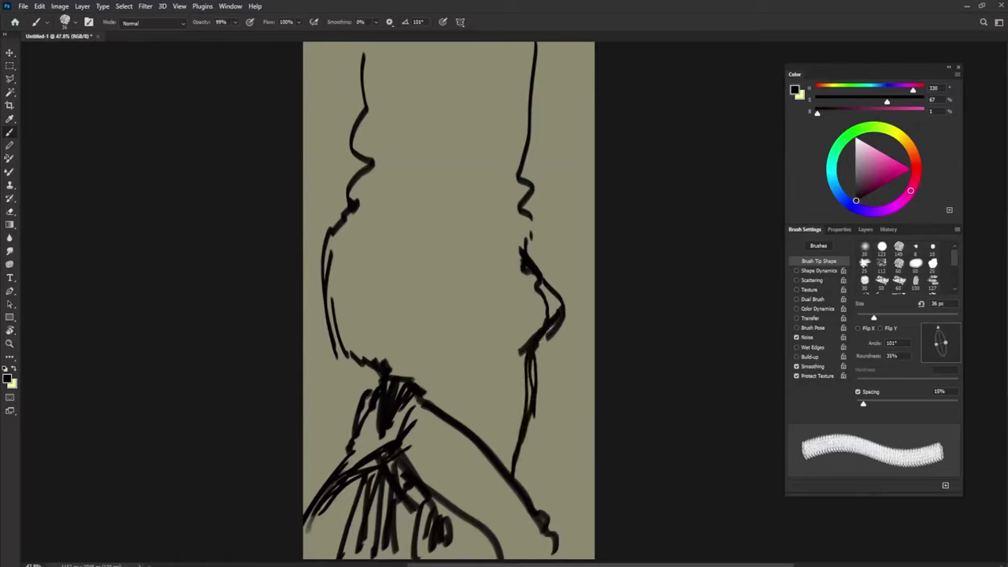
Sketch the black interior lines of the head: the ear-like oval, jaw curve, neck edge and wavy vertical strands above
mouse_move(416, 327)
mouse_down()
mouse_move(415, 287)
mouse_move(420, 319)
mouse_move(463, 335)
mouse_move(558, 311)
mouse_move(490, 356)
mouse_move(417, 311)
mouse_move(415, 322)
mouse_move(443, 349)
mouse_move(431, 397)
mouse_up()
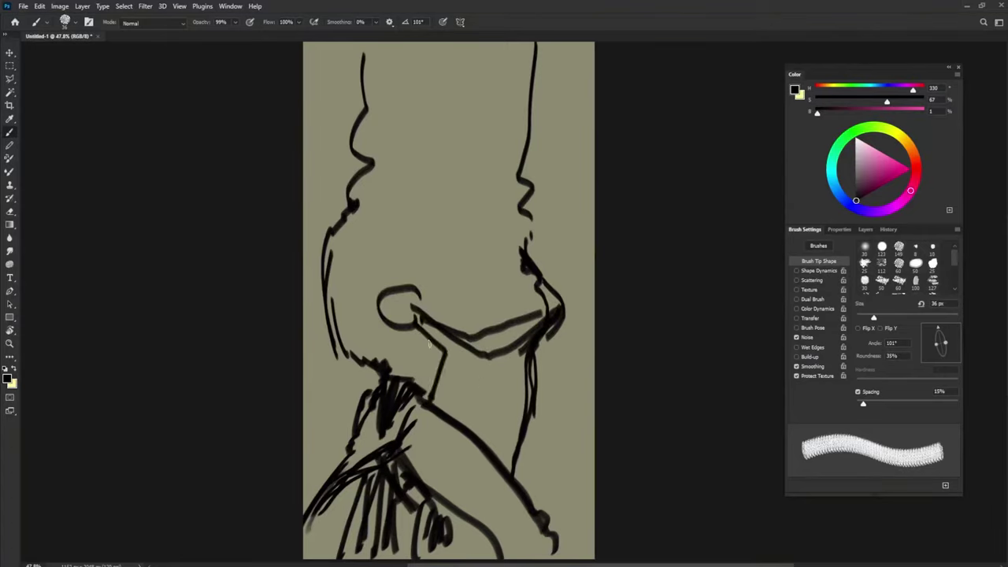
drag(425, 325, 433, 367)
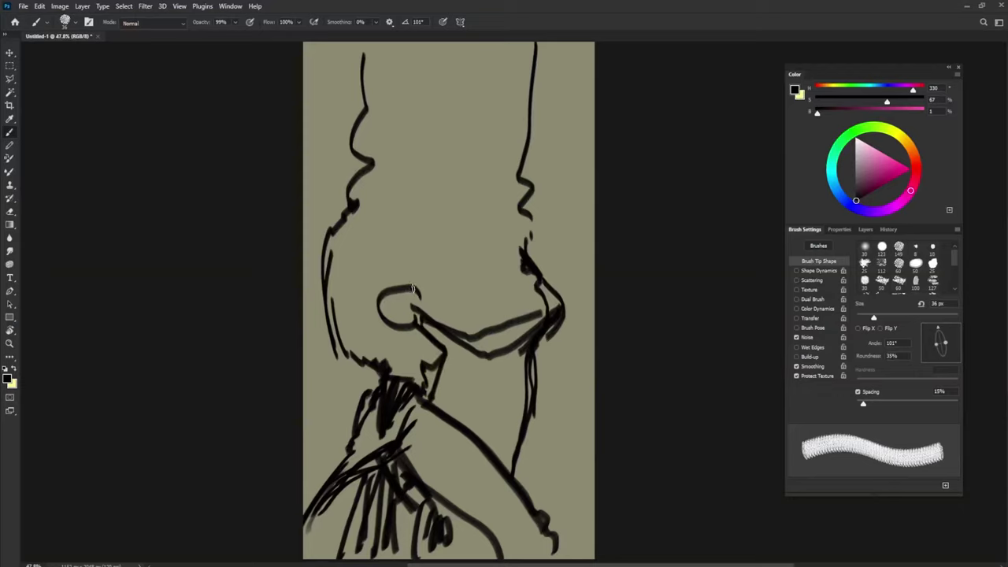
mouse_move(419, 269)
mouse_down()
mouse_move(454, 225)
mouse_move(438, 101)
mouse_up()
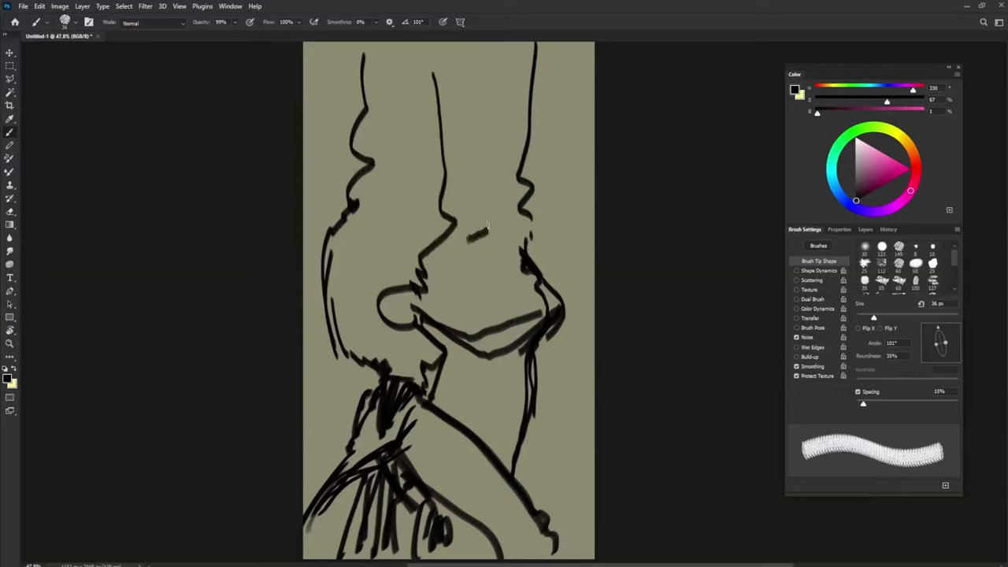
drag(476, 188, 483, 70)
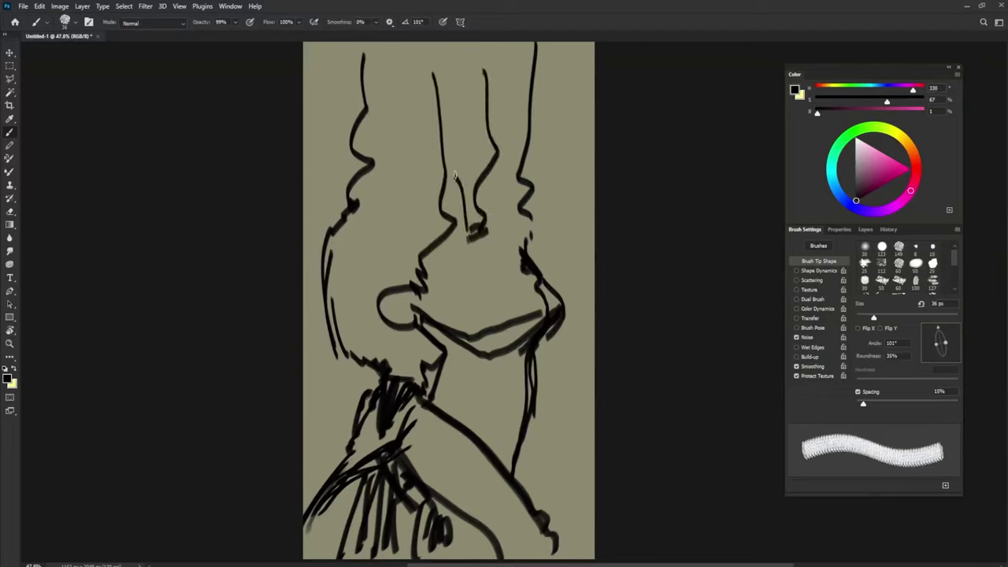
mouse_move(454, 174)
mouse_down()
mouse_move(466, 120)
mouse_move(461, 60)
mouse_up()
drag(534, 198, 531, 42)
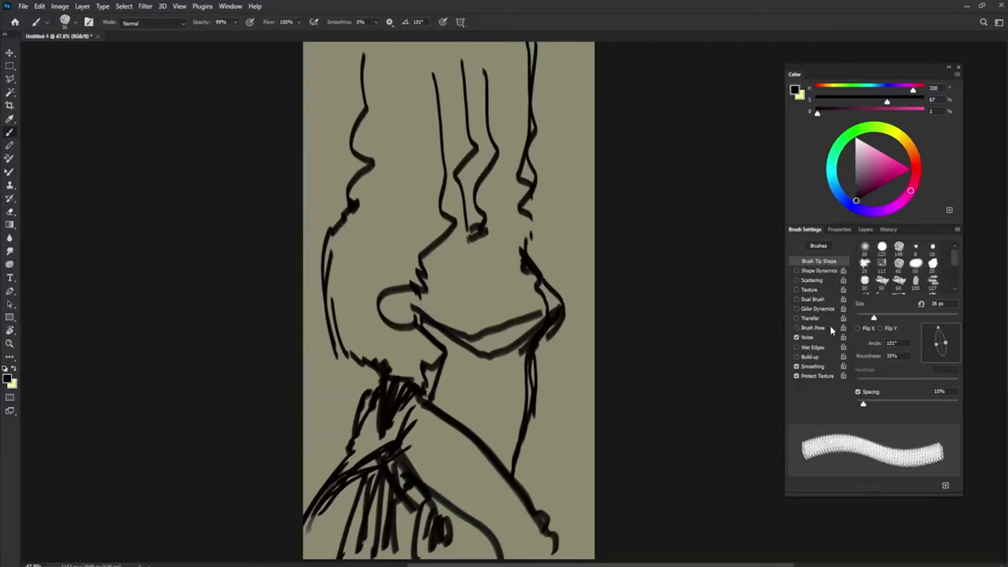
Enable Transfer for the brush and choose a dark red with hue 15, saturation 88 and brightness 55
click(796, 318)
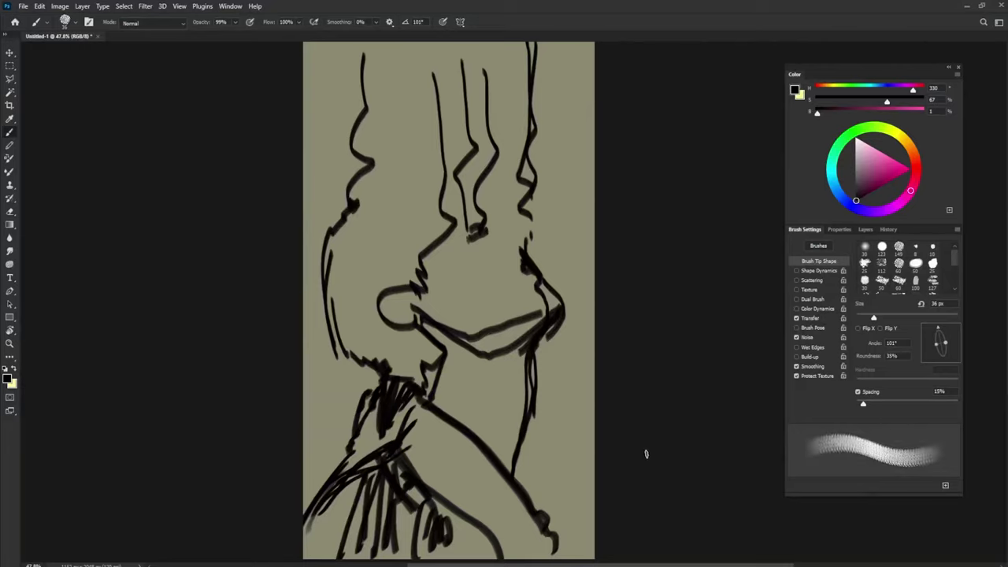
click(912, 171)
mouse_move(894, 174)
mouse_down()
mouse_move(888, 181)
mouse_move(911, 166)
mouse_move(883, 181)
mouse_up()
click(911, 151)
click(918, 161)
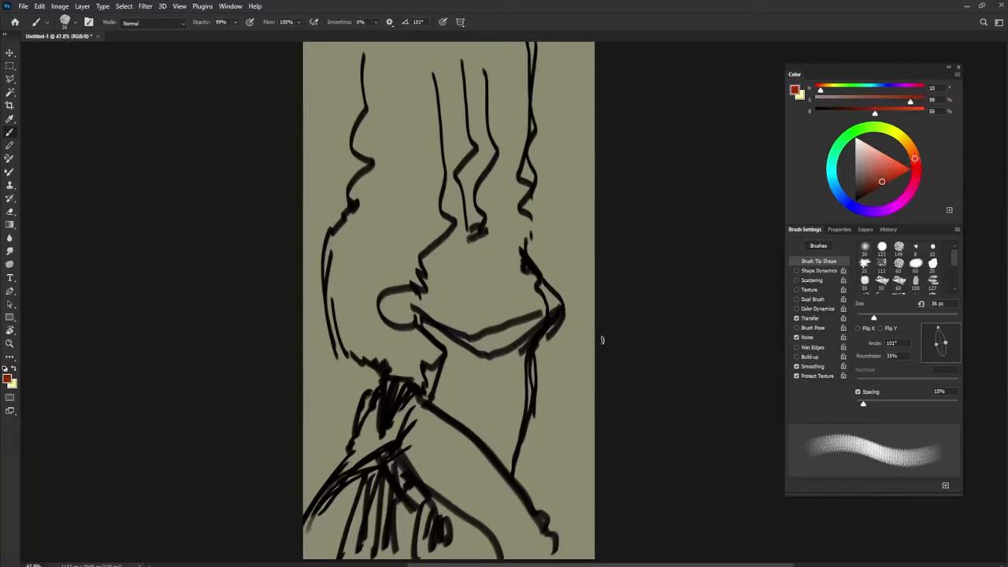
Block in the garment below the neck in red with a 132 px brush tip rotated to 41°
mouse_move(408, 418)
mouse_down()
mouse_move(385, 423)
mouse_move(382, 412)
mouse_move(369, 427)
mouse_move(392, 430)
mouse_move(404, 406)
mouse_move(501, 530)
mouse_move(475, 524)
mouse_move(382, 427)
mouse_move(393, 486)
mouse_move(414, 470)
mouse_up()
key(shift+Right)
key(shift+Right)
key(shift+Right)
key(shift+Right)
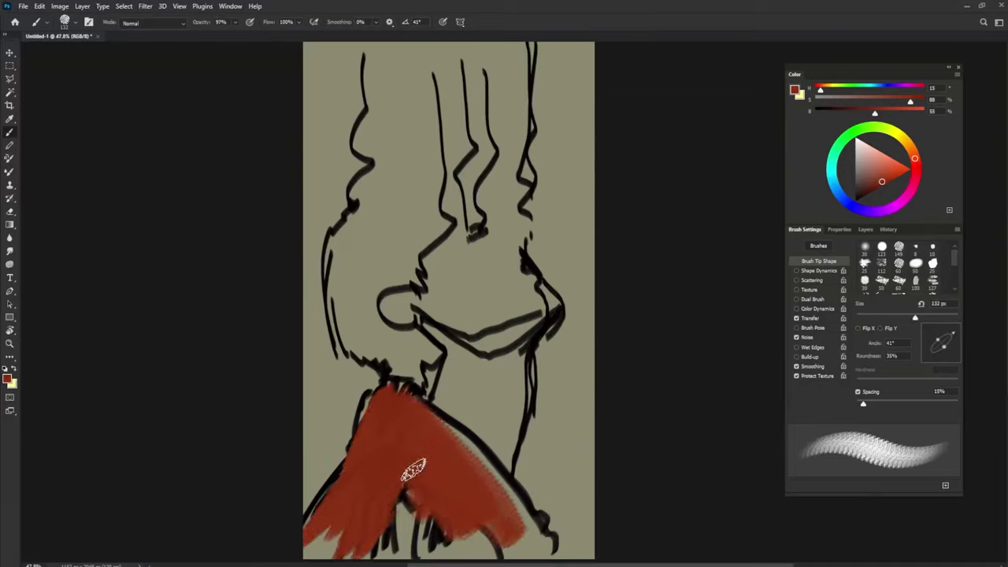
Set the brush's opacity control to Pen Pressure and fill the rest of the garment, neck and head with red
click(829, 318)
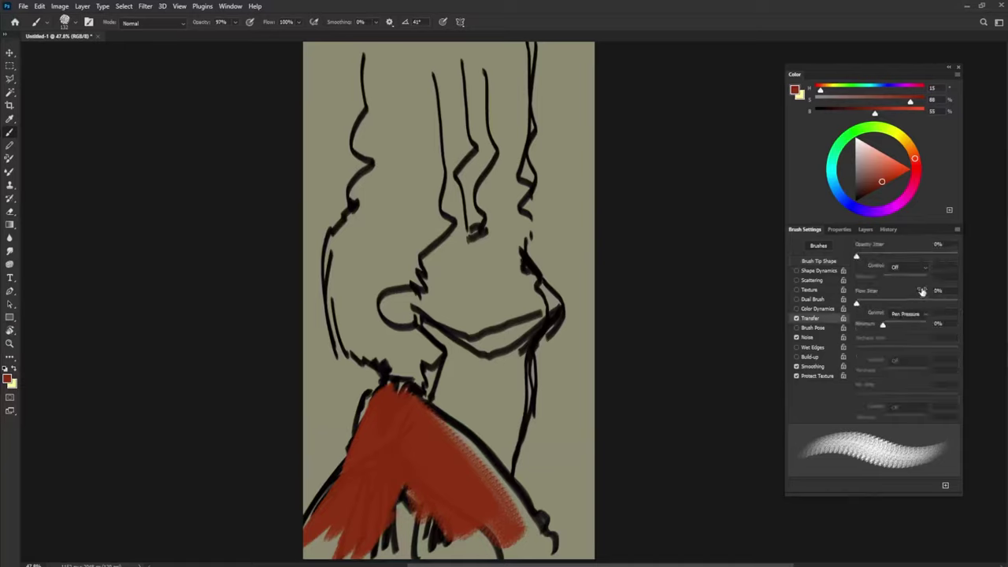
click(907, 267)
click(916, 295)
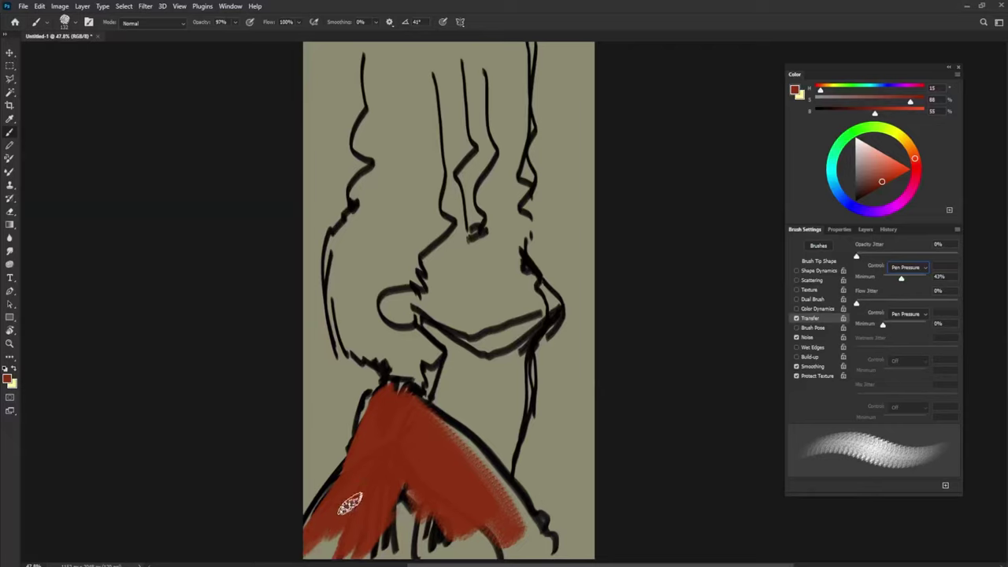
mouse_move(349, 506)
mouse_down()
mouse_move(390, 556)
mouse_move(452, 553)
mouse_move(436, 518)
mouse_move(463, 533)
mouse_move(425, 422)
mouse_move(537, 541)
mouse_move(449, 422)
mouse_move(427, 429)
mouse_move(437, 398)
mouse_move(411, 302)
mouse_move(407, 322)
mouse_move(370, 272)
mouse_move(344, 324)
mouse_move(408, 367)
mouse_move(416, 350)
mouse_move(427, 356)
mouse_move(362, 258)
mouse_move(364, 229)
mouse_move(409, 189)
mouse_move(422, 201)
mouse_move(371, 241)
mouse_move(394, 79)
mouse_move(432, 111)
mouse_move(440, 244)
mouse_move(472, 293)
mouse_move(486, 348)
mouse_move(523, 240)
mouse_move(504, 338)
mouse_move(439, 411)
mouse_move(461, 422)
mouse_move(510, 337)
mouse_move(502, 480)
mouse_move(349, 498)
mouse_move(313, 537)
mouse_move(501, 507)
mouse_move(539, 534)
mouse_move(439, 525)
mouse_move(437, 536)
mouse_move(403, 474)
mouse_move(476, 528)
mouse_move(522, 527)
mouse_up()
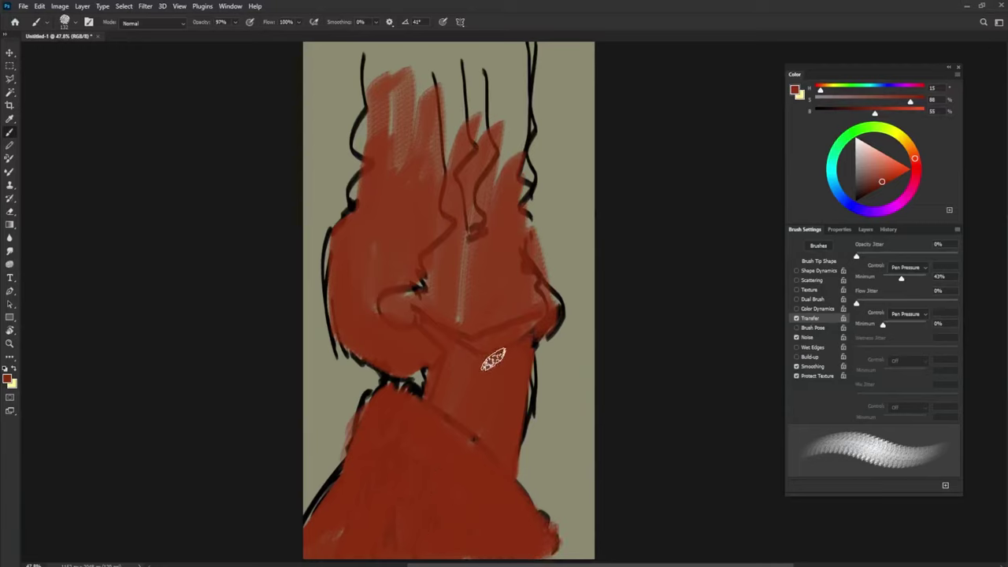
Paint a shadow along the garment's left side in deeper red with hue 8, saturation 100 and brightness 42
click(880, 188)
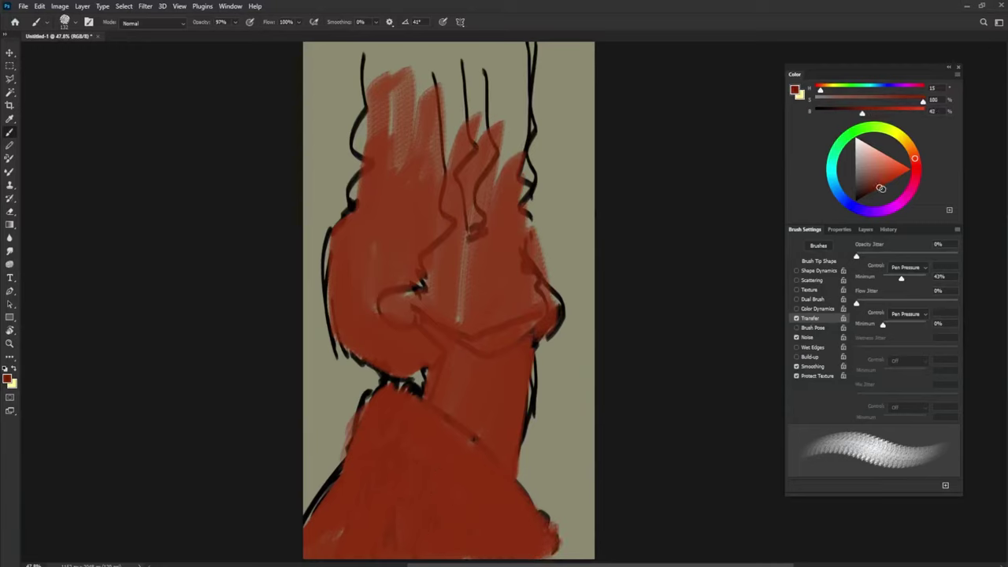
drag(913, 160, 915, 164)
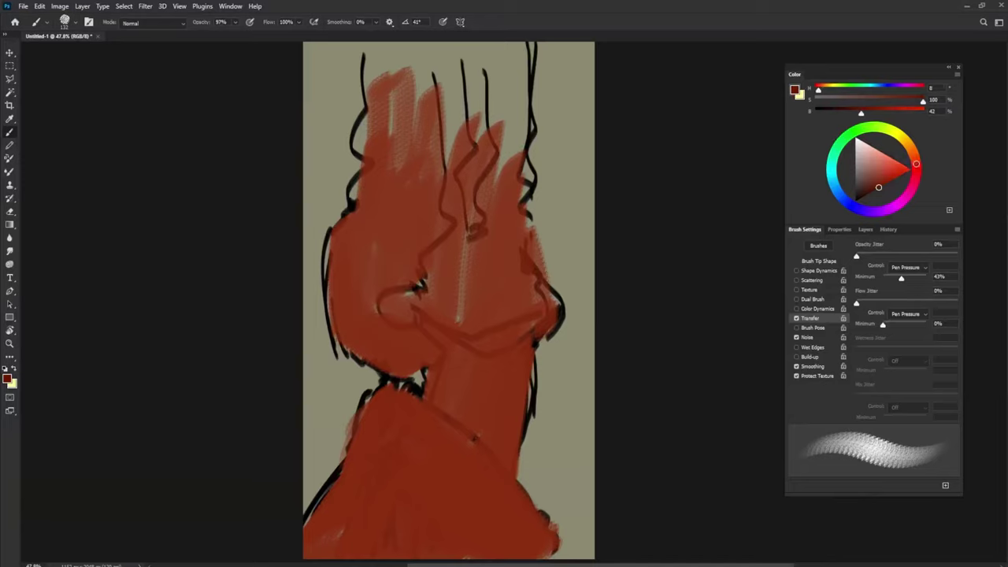
mouse_move(307, 535)
mouse_down()
mouse_move(322, 502)
mouse_move(360, 470)
mouse_move(383, 409)
mouse_move(421, 429)
mouse_move(367, 514)
mouse_up()
Reshape the garment's left shoulder edge with sampled background and red tones, covering the black sketch lines
alt+click(362, 385)
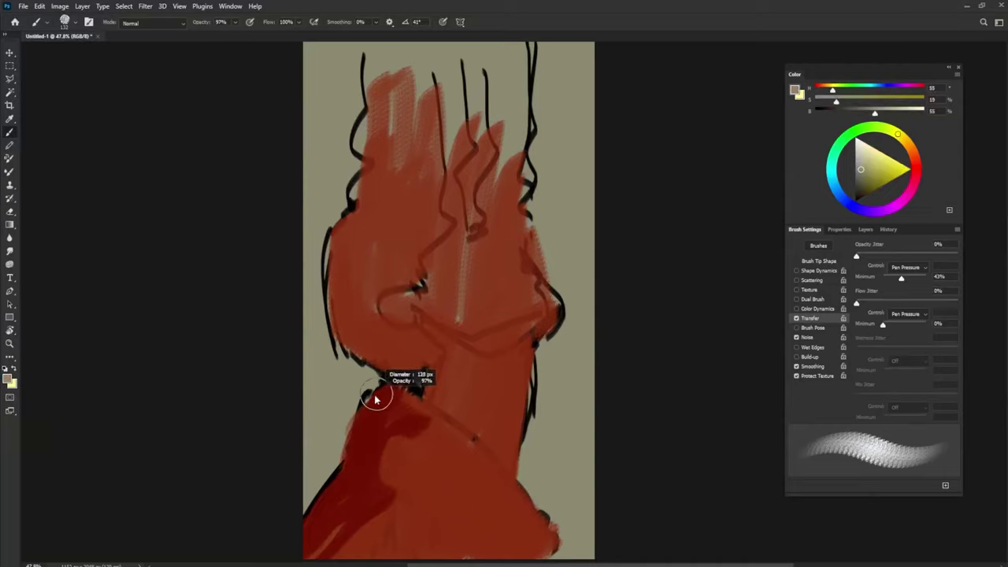
mouse_move(383, 380)
mouse_down()
mouse_move(351, 437)
mouse_move(370, 393)
mouse_move(343, 478)
mouse_up()
alt+click(366, 461)
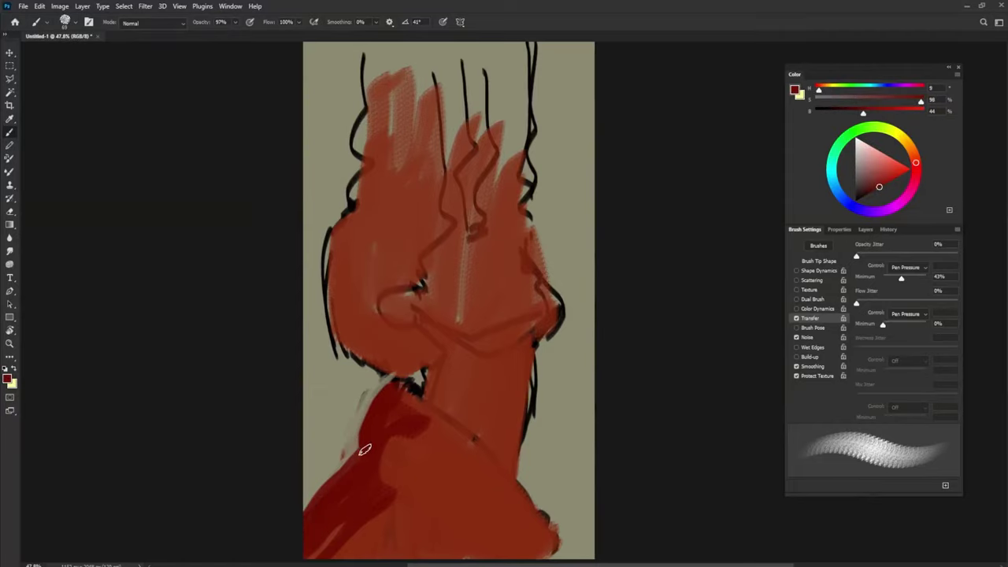
drag(360, 441, 339, 469)
alt+click(347, 447)
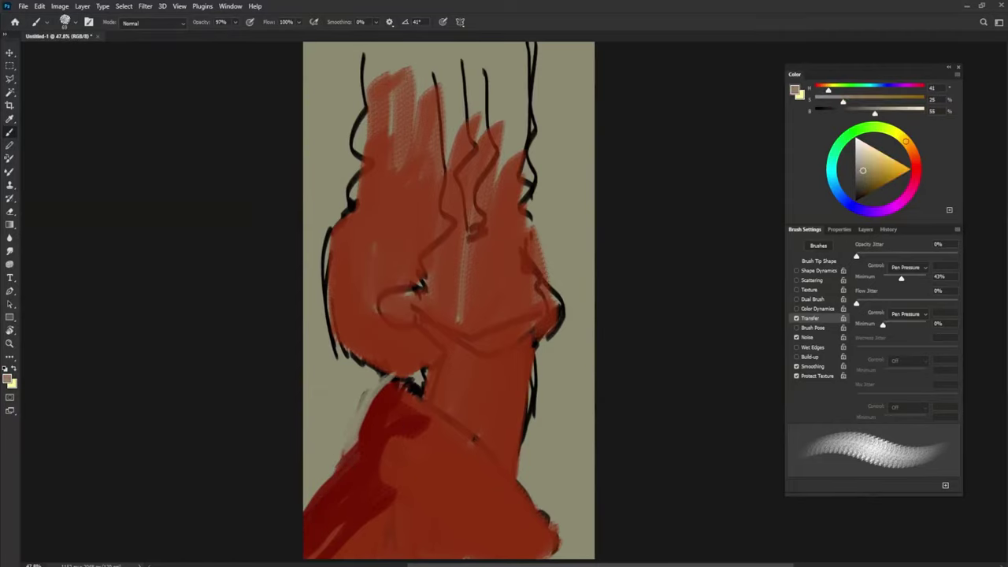
mouse_move(382, 386)
mouse_down()
mouse_move(364, 425)
mouse_move(394, 378)
mouse_move(410, 392)
mouse_move(381, 426)
mouse_move(423, 441)
mouse_up()
alt+click(400, 400)
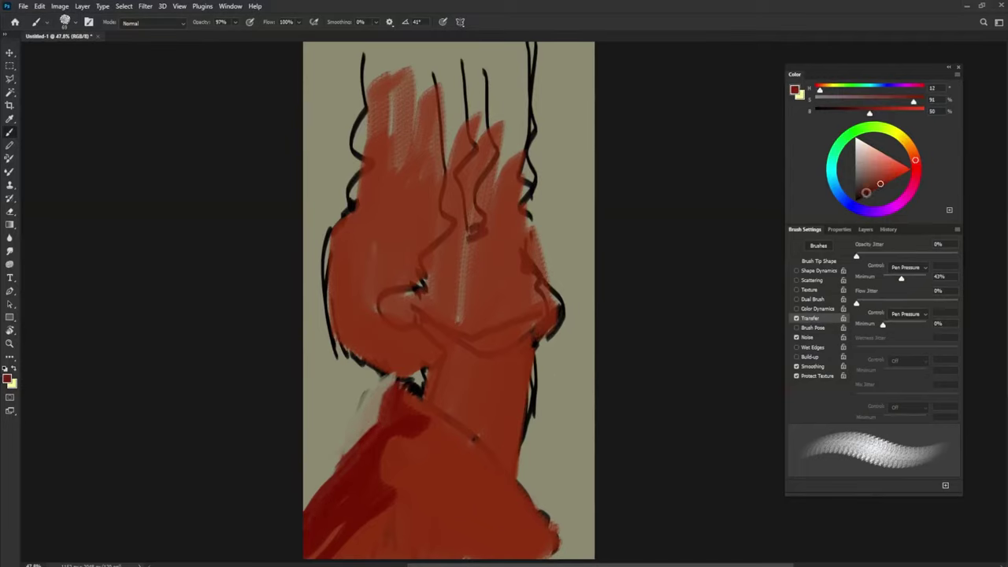
Shade the garment's left side, collar area and central fold with dark maroon
click(866, 193)
mouse_move(297, 522)
mouse_down()
mouse_move(388, 392)
mouse_move(407, 436)
mouse_up()
alt+click(397, 418)
drag(298, 513, 385, 422)
drag(311, 555, 349, 486)
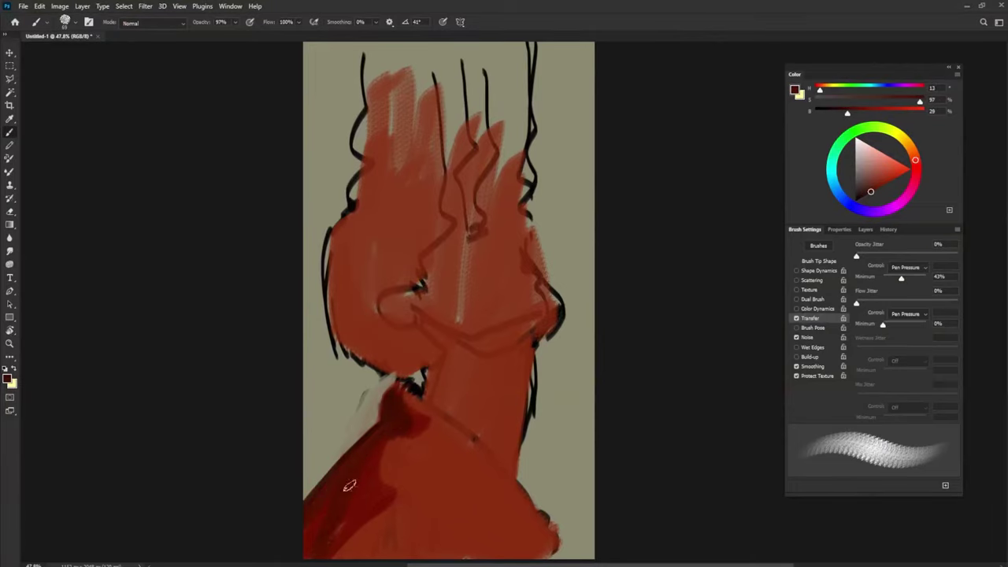
drag(387, 427, 392, 506)
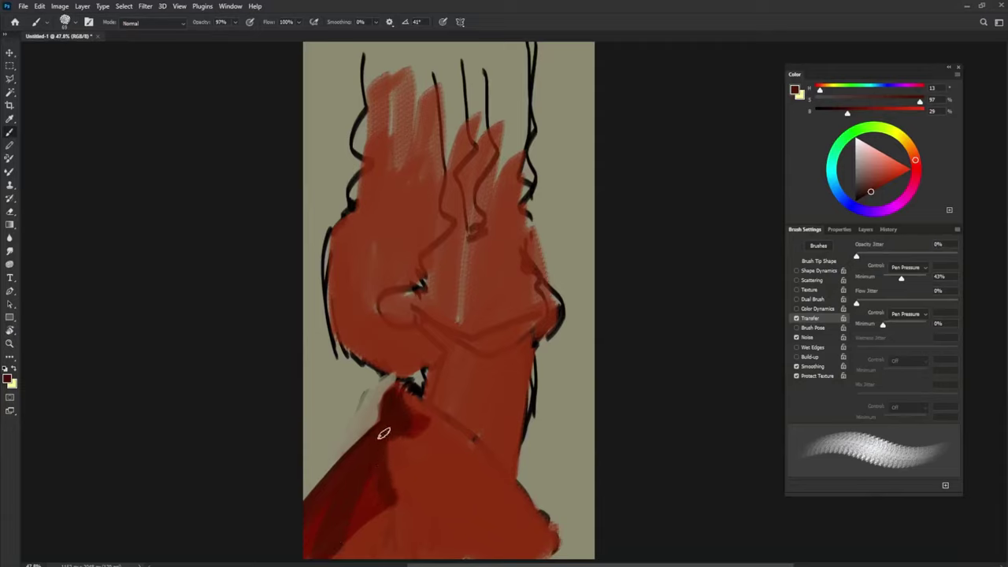
mouse_move(395, 444)
mouse_down()
mouse_move(424, 477)
mouse_move(393, 508)
mouse_move(403, 466)
mouse_up()
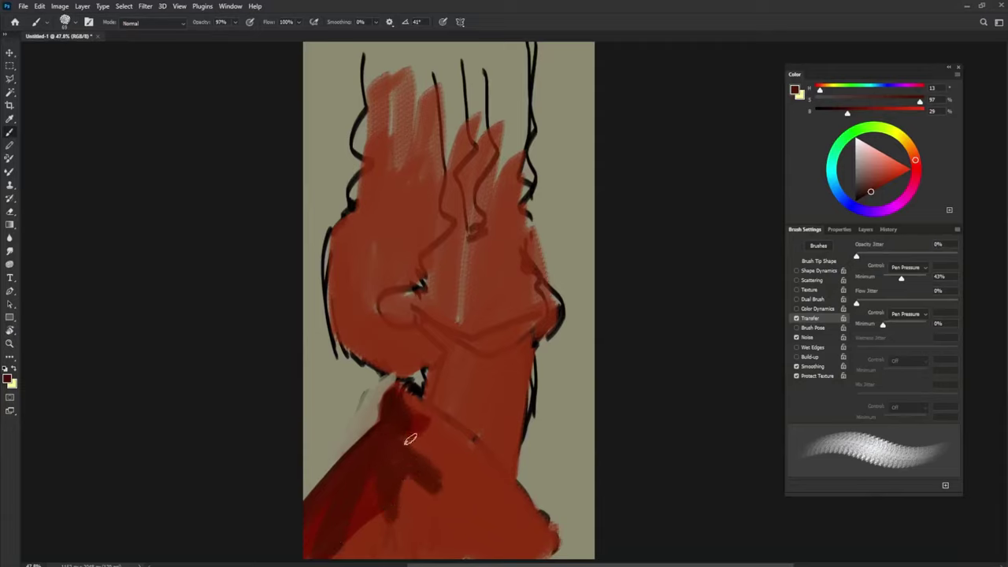
Sample the garment's deep red and paint it over the lower folds and the right side up to the shoulder
alt+click(365, 508)
drag(370, 499, 348, 555)
drag(381, 519, 362, 555)
drag(393, 506, 406, 554)
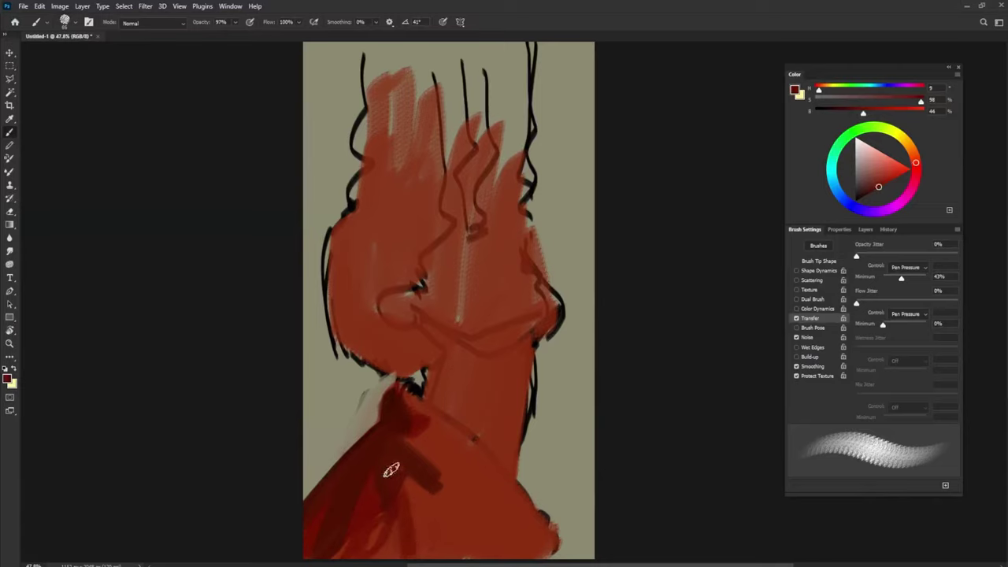
mouse_move(391, 470)
mouse_down()
mouse_move(436, 528)
mouse_move(476, 535)
mouse_move(487, 477)
mouse_move(456, 442)
mouse_move(504, 538)
mouse_move(492, 514)
mouse_move(517, 535)
mouse_move(445, 548)
mouse_move(452, 538)
mouse_move(396, 518)
mouse_move(455, 524)
mouse_move(479, 514)
mouse_up()
drag(489, 422, 477, 433)
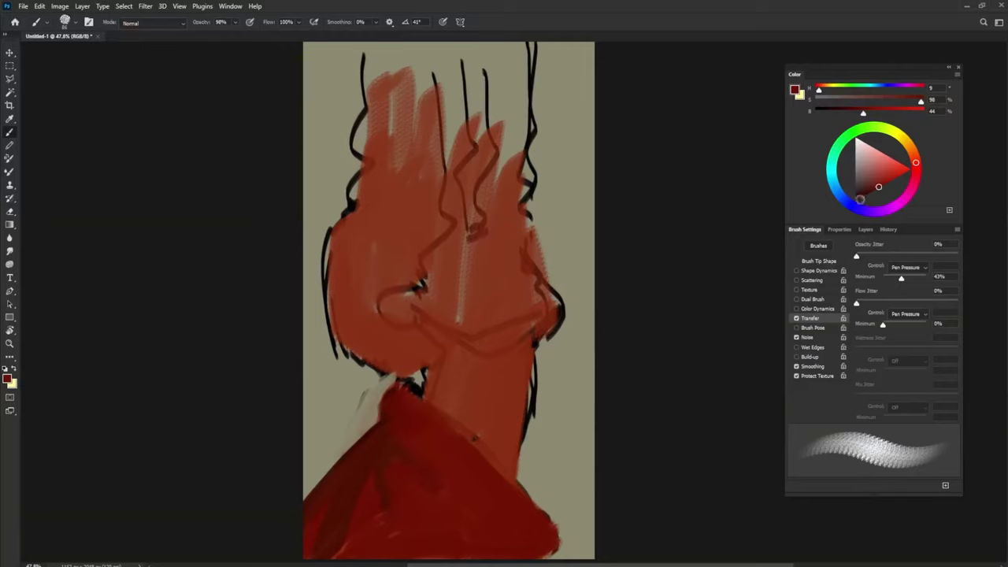
Rotate the brush tip to -4° and darken the garment's right shoulder edge and fold with maroon at brightness 29
click(872, 191)
drag(413, 411, 417, 412)
key(shift+Right)
key(shift+Right)
key(shift+Right)
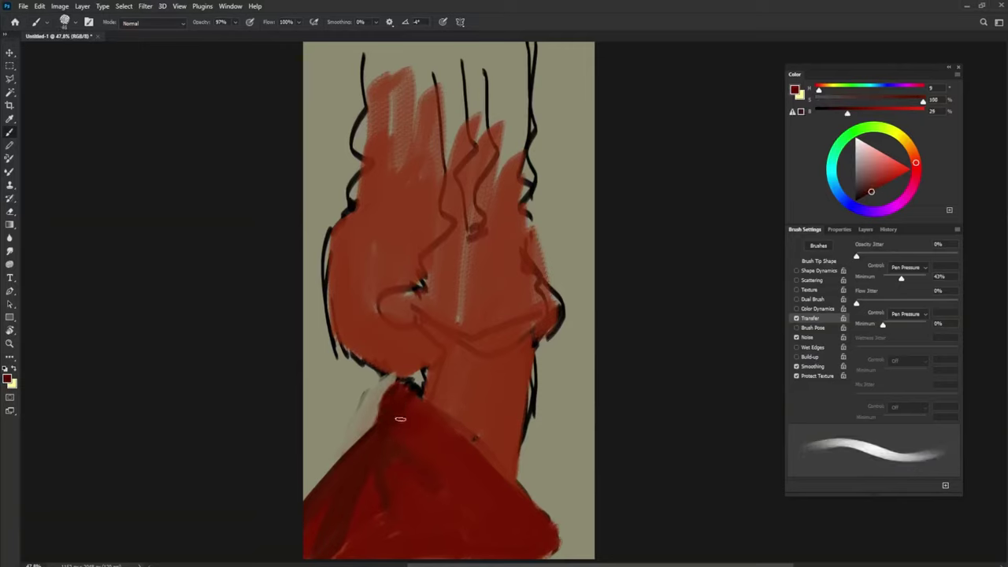
mouse_move(426, 400)
mouse_down()
mouse_move(494, 475)
mouse_move(431, 471)
mouse_up()
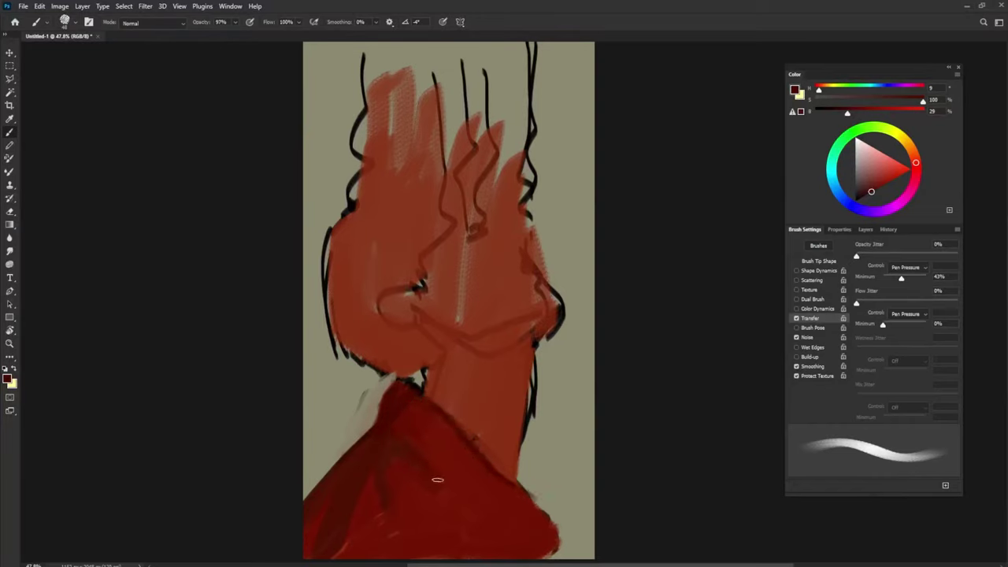
drag(437, 454, 437, 453)
Accent the garment's central fold with near-black red at brightness 12 and blend it using sampled garment tones
drag(871, 193, 841, 203)
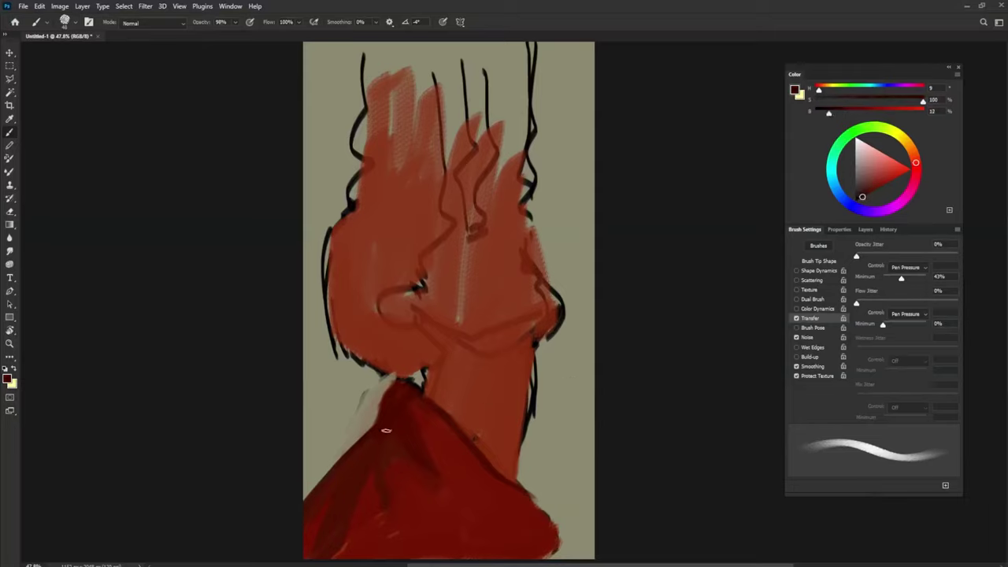
alt+click(395, 413)
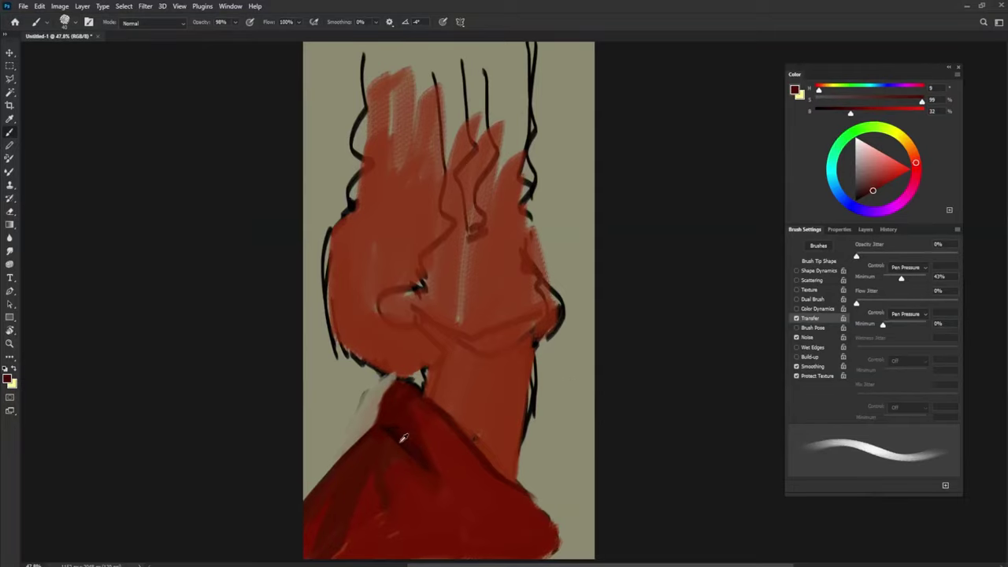
alt+click(400, 441)
drag(403, 441, 431, 481)
alt+click(415, 435)
Shade the left side of the neck above the collar, adding a brighter saturated red with hue 9
alt+click(442, 409)
mouse_move(435, 373)
mouse_down()
mouse_move(446, 346)
mouse_move(473, 461)
mouse_up()
drag(895, 174, 886, 182)
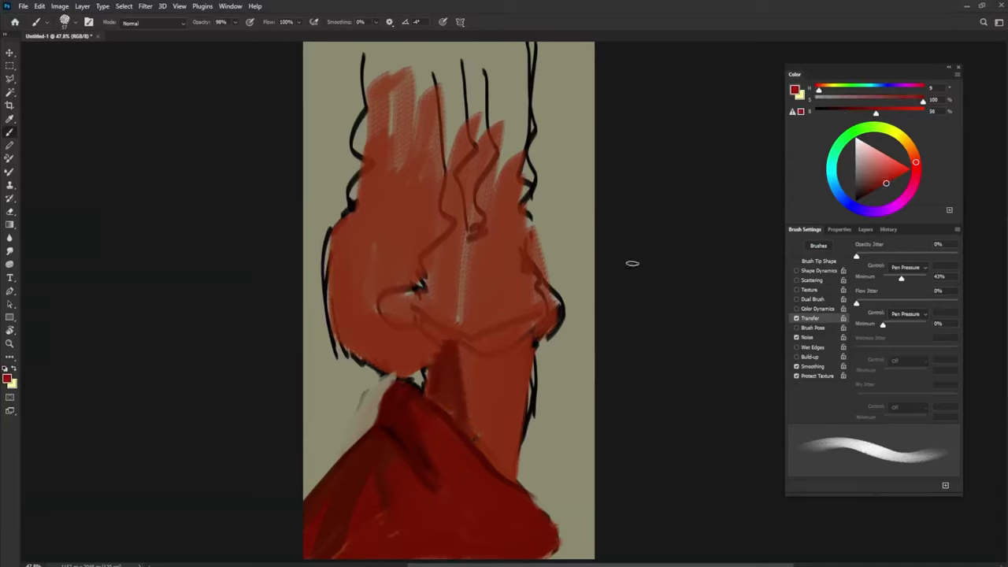
mouse_move(437, 369)
mouse_down()
mouse_move(412, 383)
mouse_move(416, 392)
mouse_up()
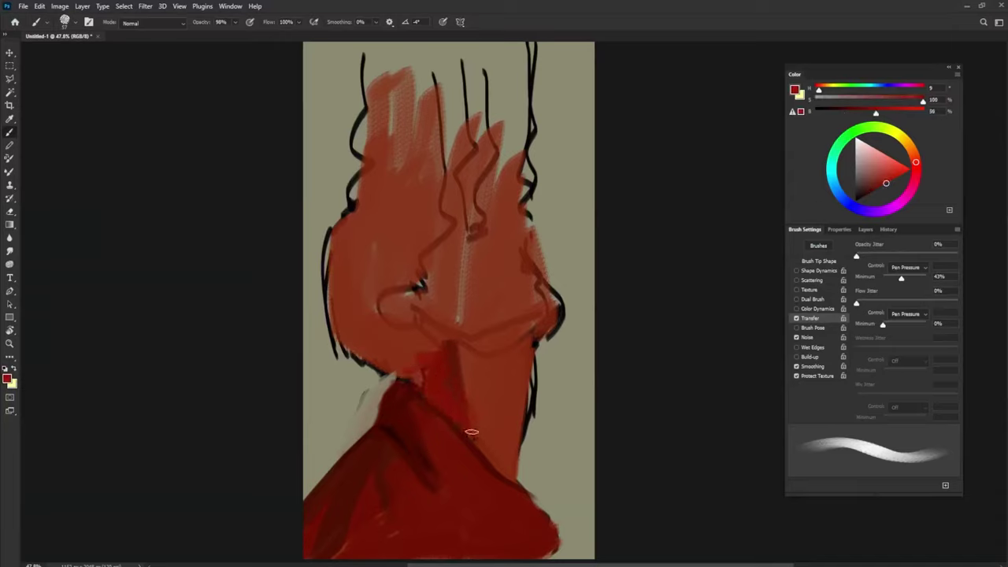
Block in the dark mass at the back of the head with very dark red at hue 10, brightness 18
alt+click(463, 413)
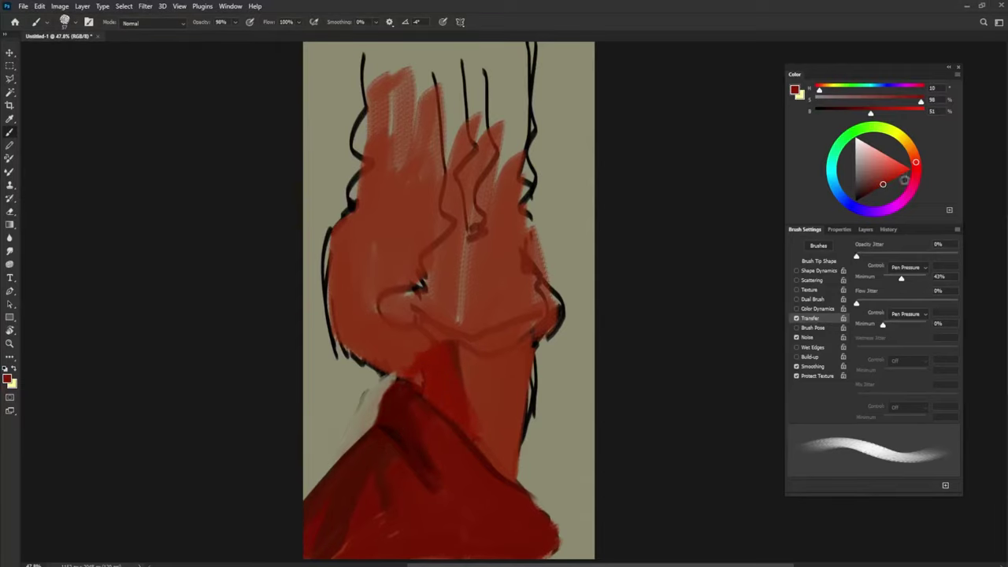
drag(874, 193, 872, 206)
mouse_move(410, 376)
mouse_down()
mouse_move(425, 347)
mouse_move(399, 354)
mouse_move(329, 345)
mouse_move(330, 241)
mouse_move(342, 236)
mouse_move(335, 331)
mouse_move(346, 252)
mouse_move(381, 372)
mouse_up()
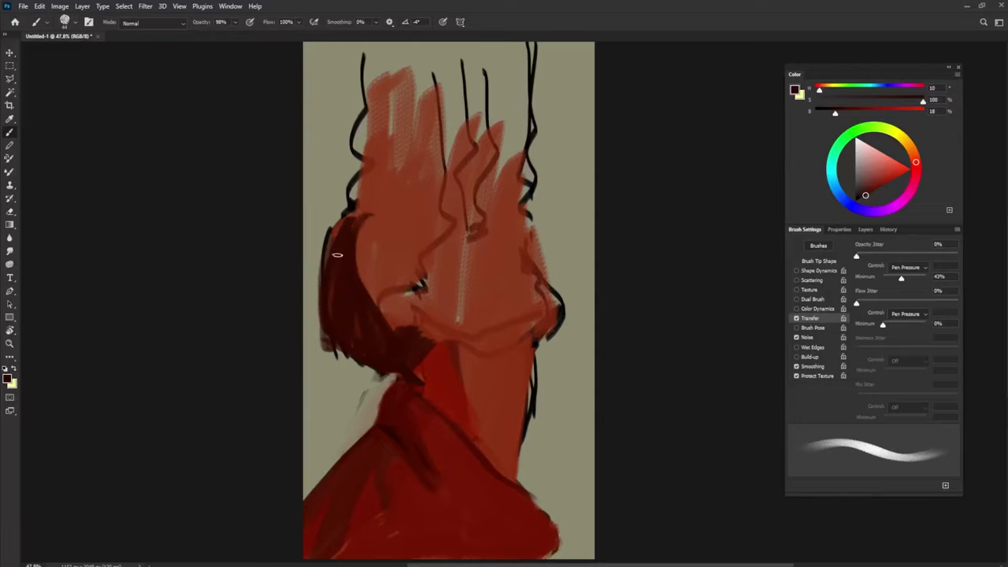
mouse_move(337, 254)
mouse_down()
mouse_move(361, 180)
mouse_move(360, 122)
mouse_move(378, 167)
mouse_move(356, 252)
mouse_move(394, 264)
mouse_move(405, 289)
mouse_move(363, 211)
mouse_move(381, 276)
mouse_move(402, 215)
mouse_move(412, 245)
mouse_move(389, 150)
mouse_up()
alt+right_click(373, 231)
alt+click(347, 266)
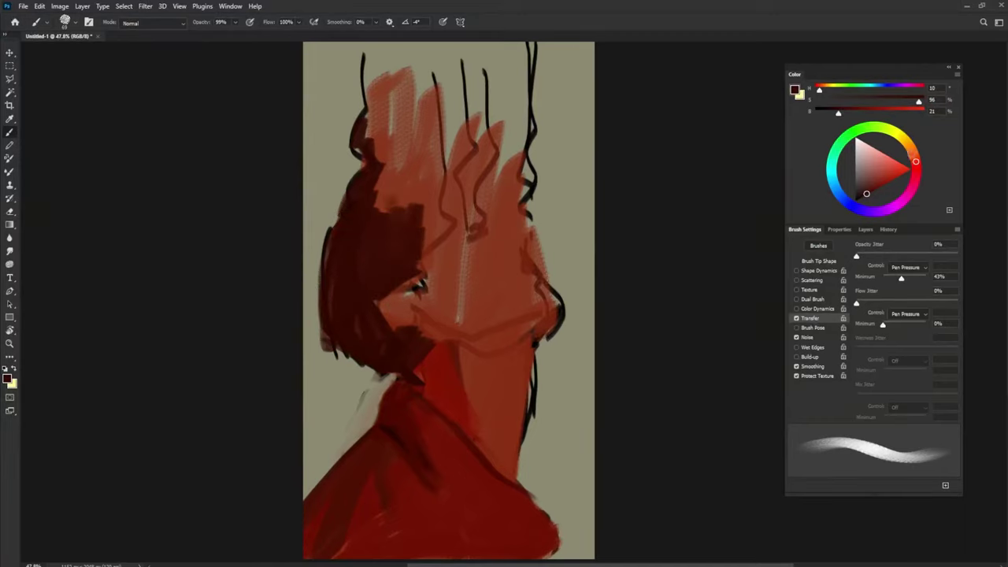
Block in the flame above the head with bright orange at hue 36, covering the lower face with a sampled duller orange at full opacity
click(908, 145)
click(893, 179)
click(901, 170)
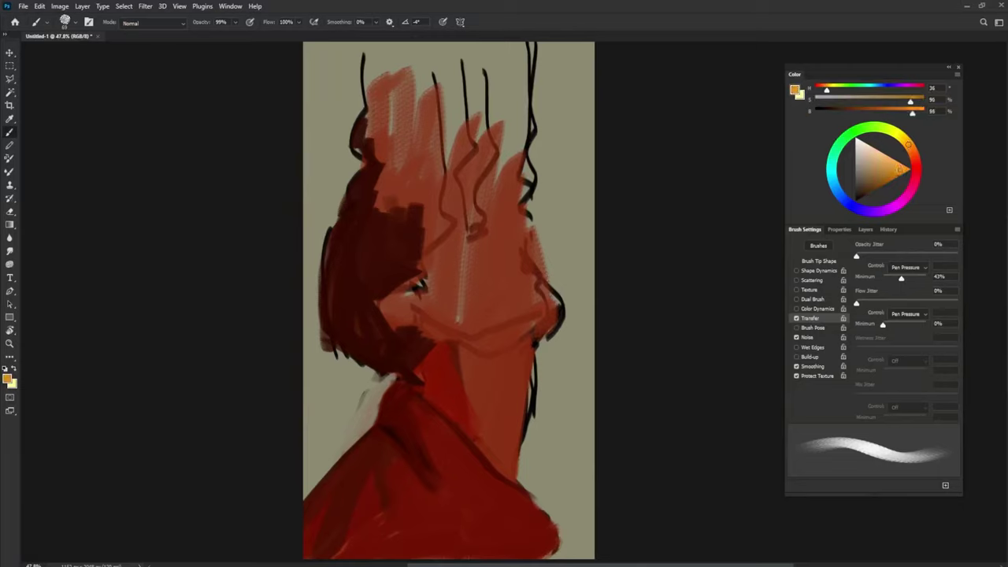
drag(468, 189, 482, 189)
mouse_move(381, 55)
mouse_down()
mouse_move(370, 153)
mouse_move(382, 213)
mouse_move(403, 71)
mouse_move(429, 224)
mouse_up()
mouse_move(430, 55)
mouse_down()
mouse_move(473, 197)
mouse_move(484, 79)
mouse_move(508, 212)
mouse_move(510, 68)
mouse_move(512, 259)
mouse_move(449, 292)
mouse_move(512, 284)
mouse_move(535, 303)
mouse_move(461, 330)
mouse_move(429, 311)
mouse_move(457, 335)
mouse_move(521, 303)
mouse_move(529, 319)
mouse_move(473, 303)
mouse_up()
alt+click(470, 294)
key(0)
drag(444, 338, 439, 348)
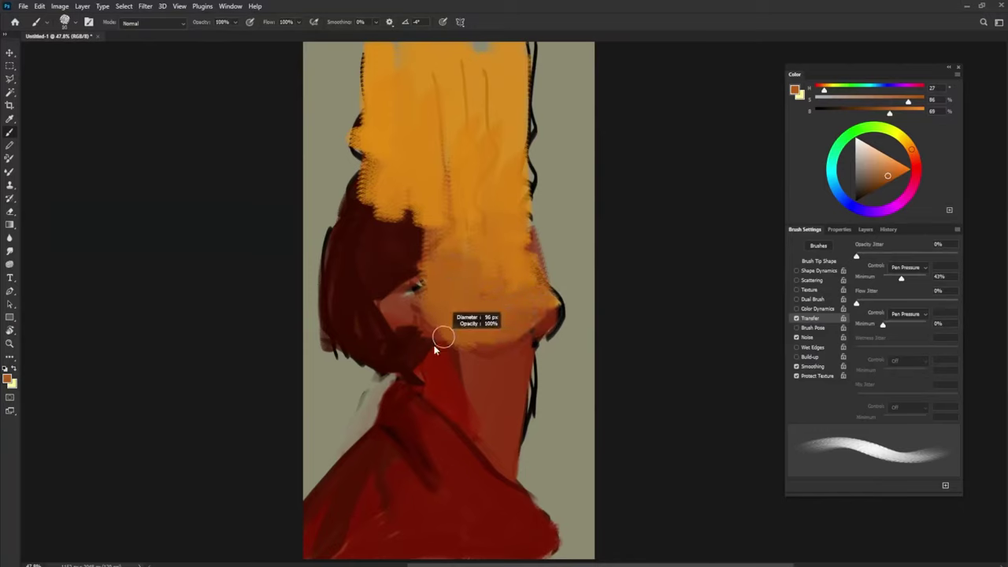
Strengthen the collar's diagonal edge and the left shoulder line with sampled very dark red at hue 10, using a smaller rotated brush
alt+click(406, 379)
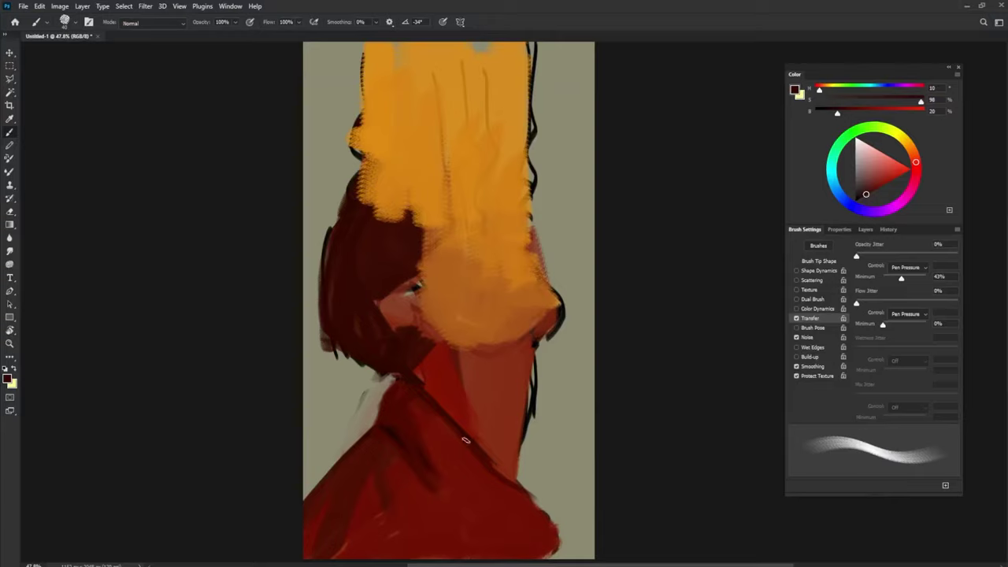
drag(432, 399, 507, 476)
drag(451, 423, 465, 422)
mouse_move(403, 376)
mouse_down()
mouse_move(418, 386)
mouse_move(400, 370)
mouse_move(394, 381)
mouse_up()
alt+click(407, 370)
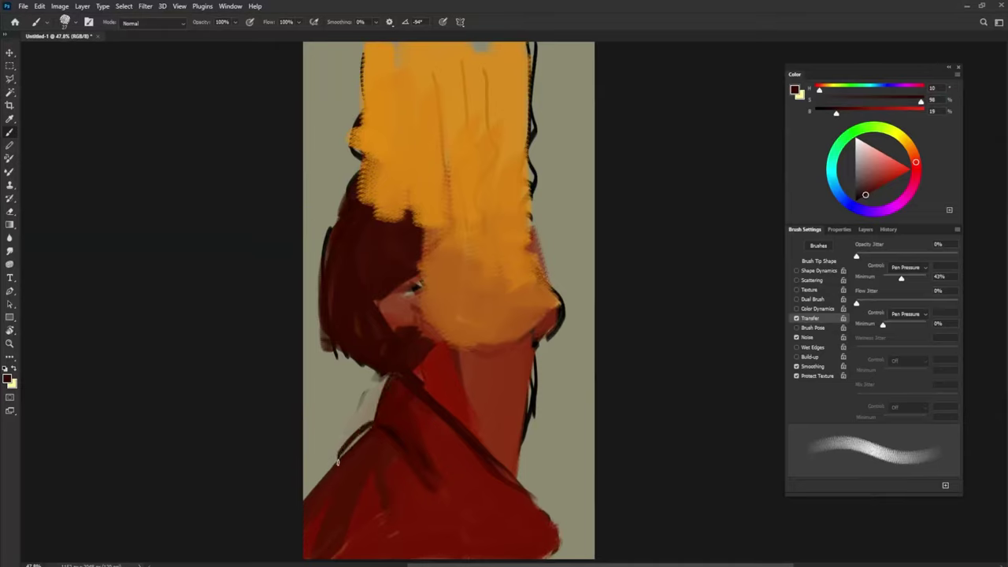
drag(337, 461, 305, 493)
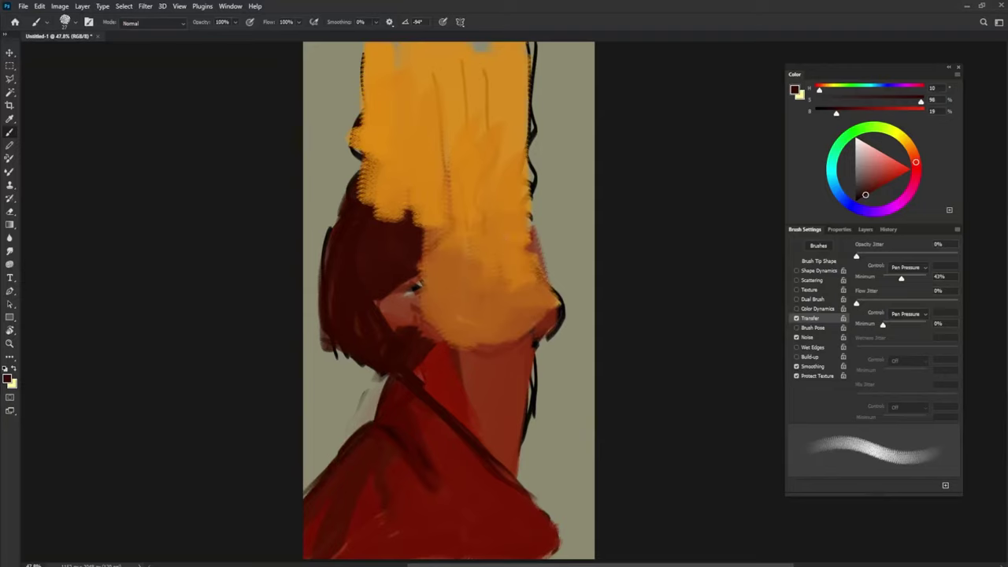
Paint lighter golden-yellow streaks through the flame's centre and right side with a larger brush, at hue 39, saturation 76, brightness 89
drag(473, 286, 469, 275)
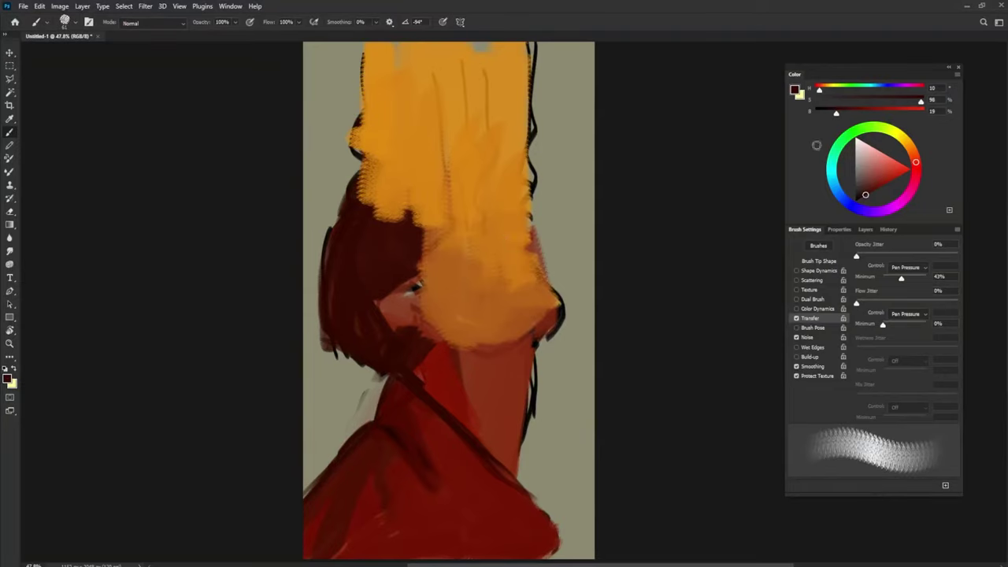
alt+click(487, 163)
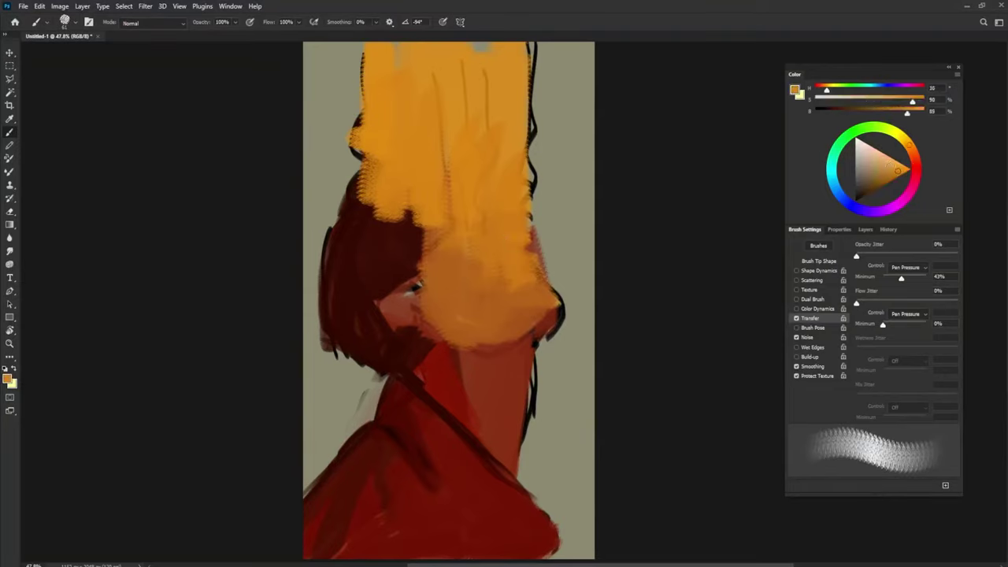
drag(890, 165, 894, 159)
click(907, 141)
mouse_move(446, 213)
mouse_down()
mouse_move(468, 210)
mouse_move(471, 199)
mouse_move(436, 202)
mouse_move(436, 91)
mouse_up()
alt+click(446, 168)
drag(444, 188, 426, 91)
mouse_move(463, 217)
mouse_down()
mouse_move(450, 129)
mouse_move(472, 227)
mouse_up()
mouse_move(479, 136)
mouse_down()
mouse_move(493, 196)
mouse_move(502, 93)
mouse_up()
drag(502, 93, 507, 237)
drag(515, 150, 509, 246)
mouse_move(498, 243)
mouse_down()
mouse_move(487, 156)
mouse_move(468, 235)
mouse_move(441, 214)
mouse_move(422, 128)
mouse_move(479, 130)
mouse_move(496, 63)
mouse_up()
drag(508, 95, 526, 209)
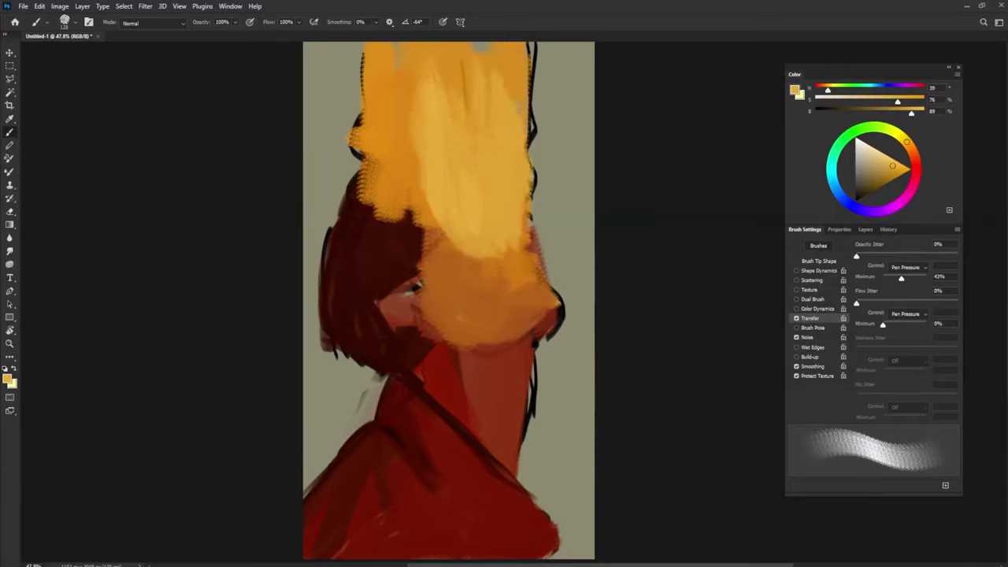
Extend the golden-yellow strokes up to the flame's upper edge and across toward its left side
drag(523, 51, 520, 133)
drag(504, 55, 488, 102)
drag(471, 51, 471, 119)
mouse_move(453, 106)
mouse_down()
mouse_move(438, 37)
mouse_move(406, 196)
mouse_up()
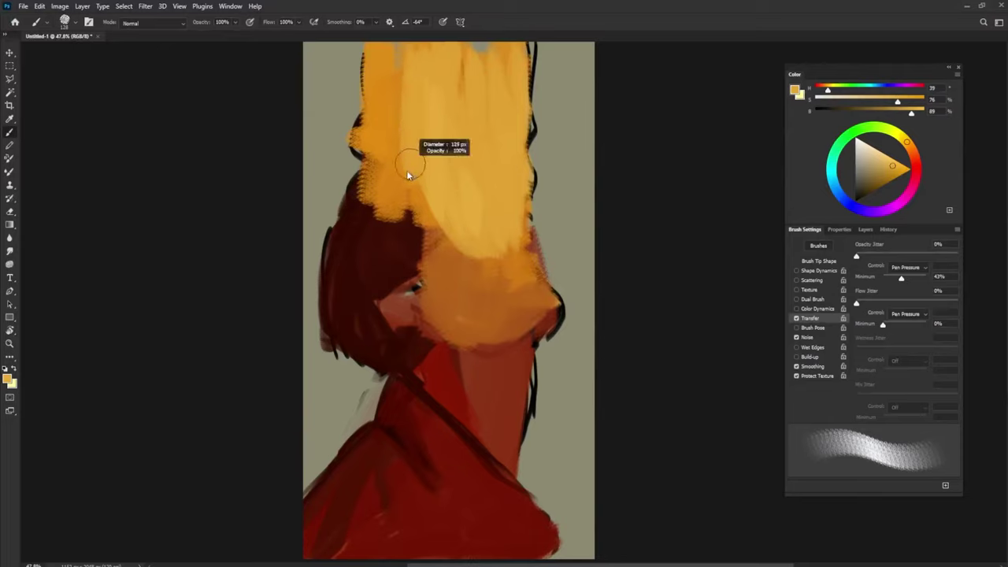
Add thin dark wisps where the flame meets the hairline, alternating sampled dark red and flame yellow with the brush tip rotated to -94°
alt+click(408, 228)
alt+click(390, 144)
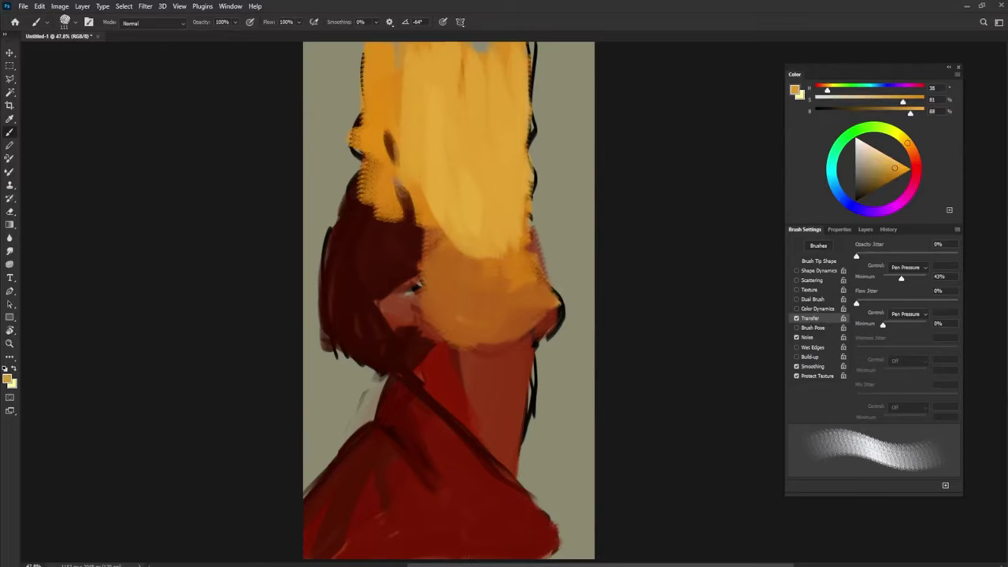
alt+click(409, 234)
key(shift+Right)
key(shift+Right)
mouse_move(418, 230)
mouse_down()
mouse_move(409, 165)
mouse_move(429, 206)
mouse_move(419, 210)
mouse_move(411, 258)
mouse_up()
alt+click(406, 170)
Paint bright red-orange licks along the flame's base above the hair and blend them upward with sampled flame yellow
alt+click(444, 356)
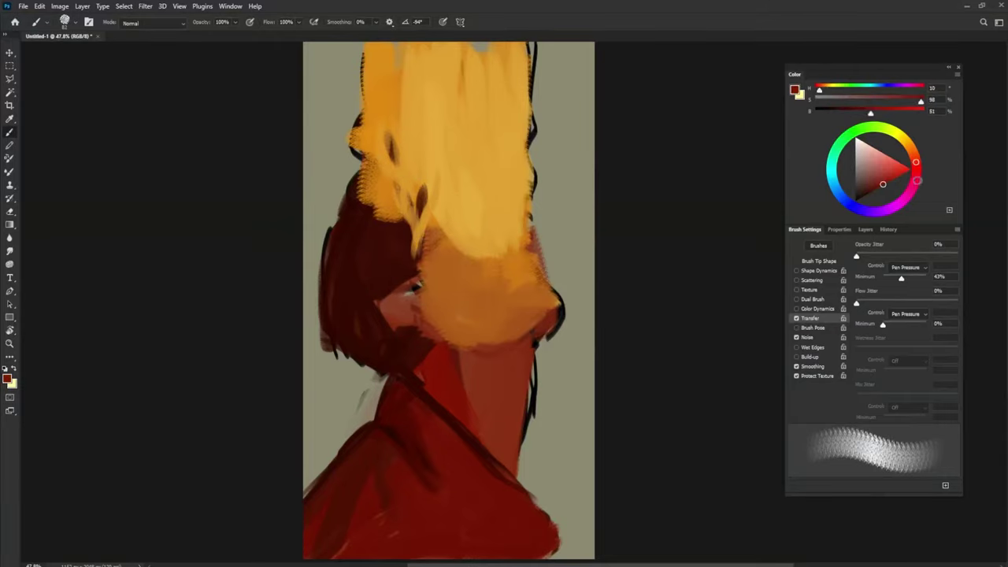
click(901, 175)
mouse_move(417, 246)
mouse_down()
mouse_move(400, 203)
mouse_move(388, 205)
mouse_move(408, 205)
mouse_move(375, 199)
mouse_move(364, 158)
mouse_up()
alt+click(403, 210)
mouse_move(390, 221)
mouse_down()
mouse_move(377, 173)
mouse_move(412, 163)
mouse_move(419, 197)
mouse_move(423, 158)
mouse_move(400, 186)
mouse_up()
alt+click(408, 159)
drag(416, 183, 423, 158)
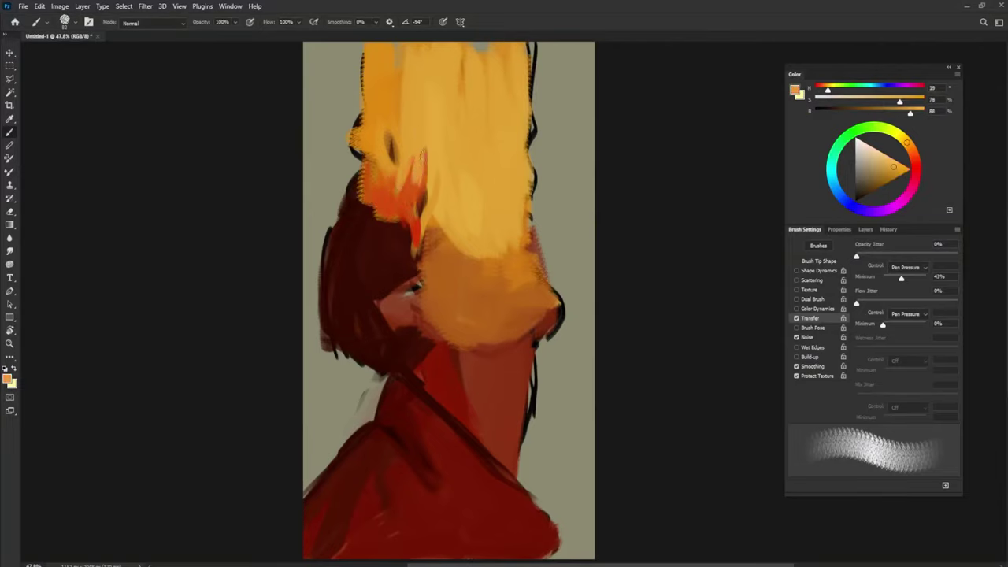
Run sampled red-orange up the flame's left edge and touch up its right edge above the face
alt+click(390, 203)
drag(375, 200, 369, 108)
mouse_move(368, 107)
mouse_down()
mouse_move(359, 137)
mouse_move(363, 56)
mouse_up()
alt+right_click(438, 231)
alt+click(407, 196)
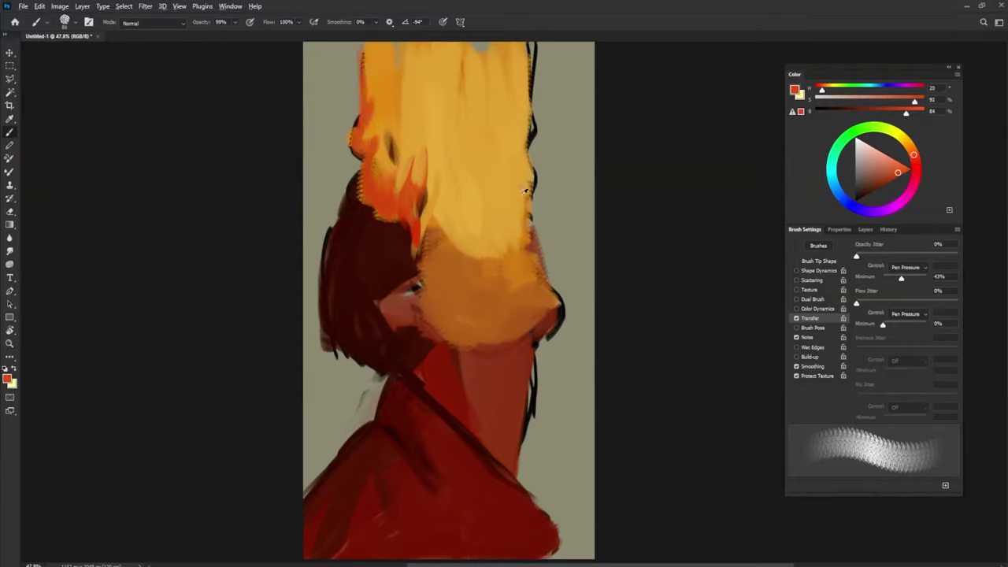
drag(524, 191, 529, 214)
Darken the outer edge of the left shoulder from the nape downward with near-black red at hue 10, brightness 6
alt+click(364, 426)
click(860, 201)
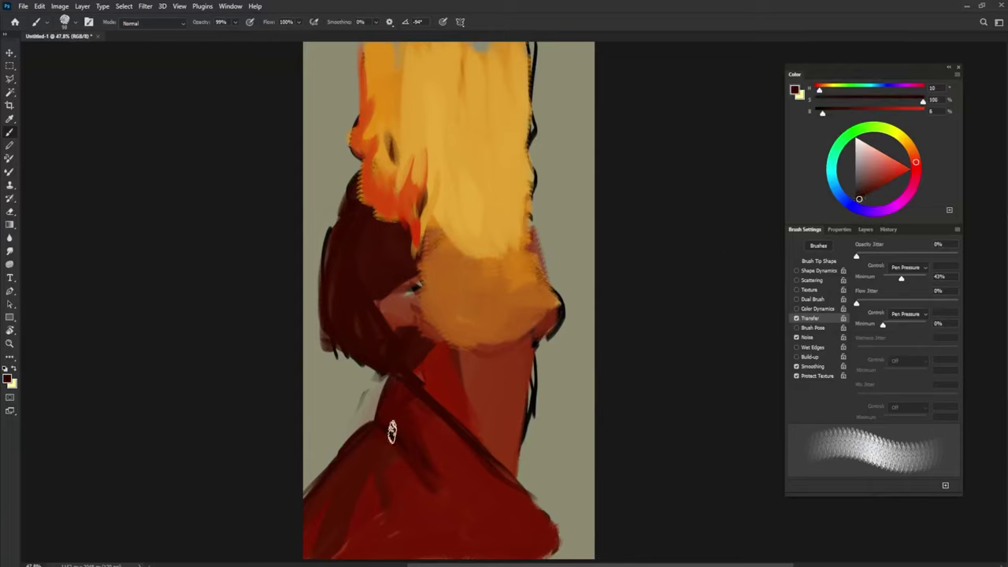
drag(378, 380, 295, 500)
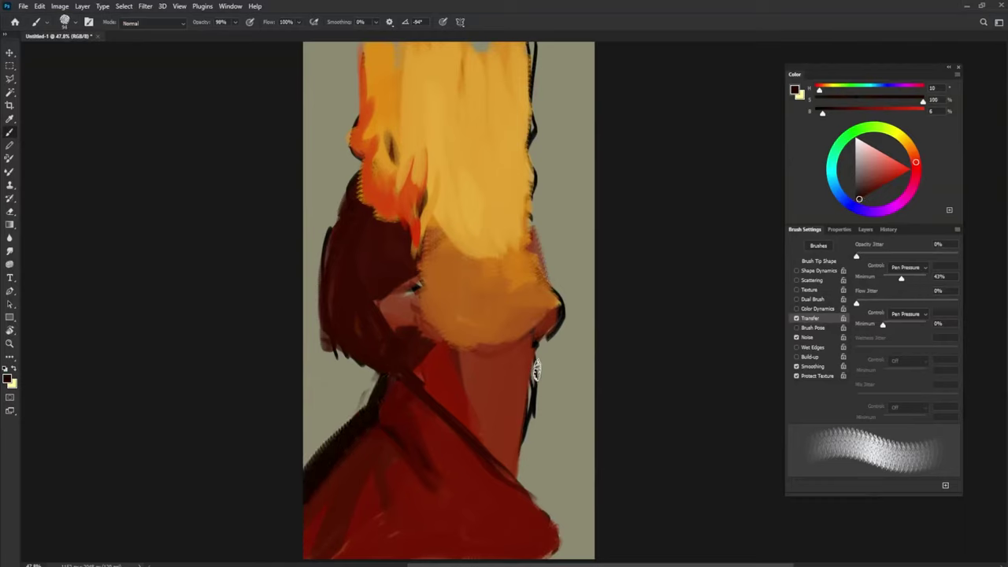
Paint a near-black edge along the front of the neck and chest, restoring the neck's contour with its sampled red
drag(539, 351, 524, 468)
alt+click(516, 414)
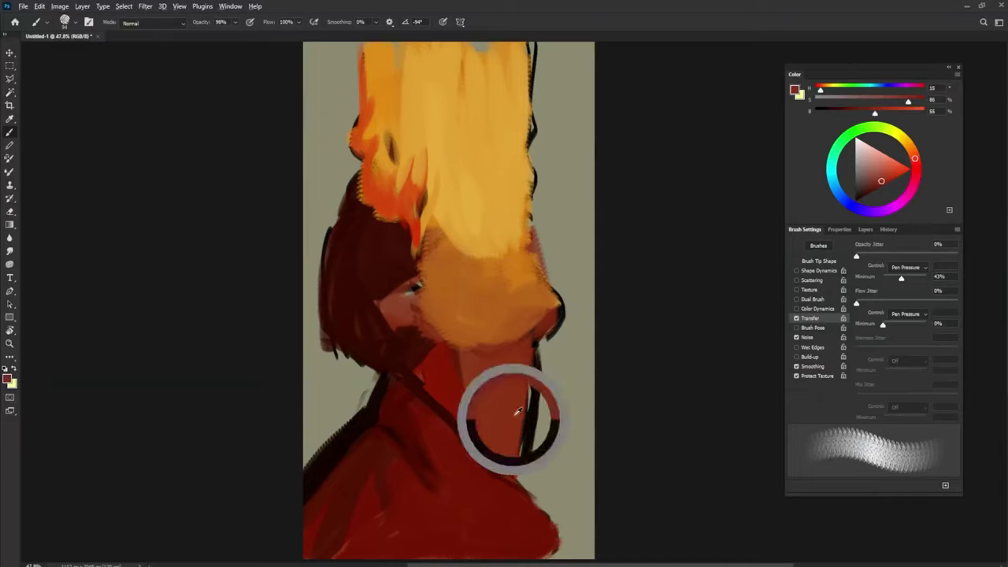
drag(527, 419, 531, 356)
alt+click(524, 427)
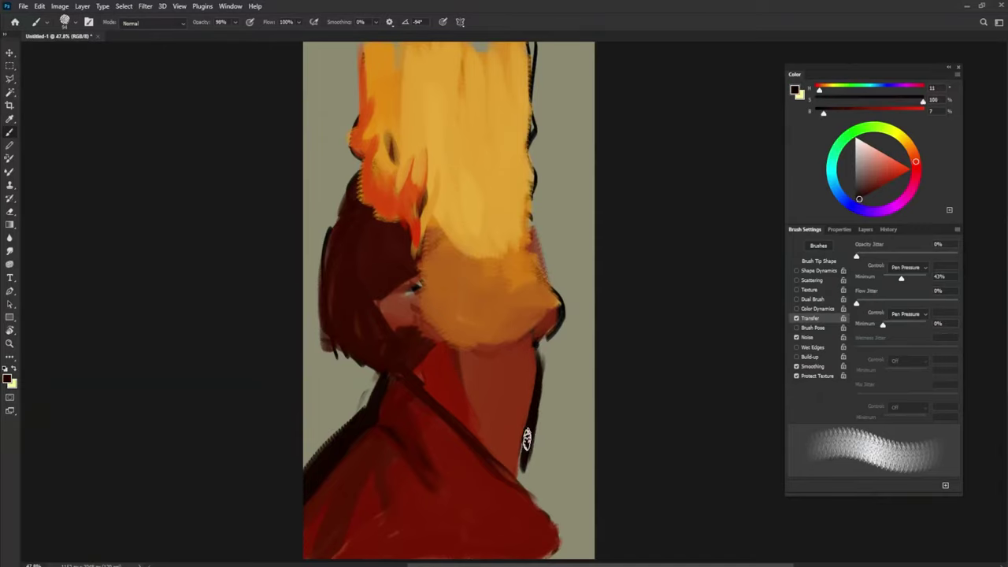
mouse_move(526, 441)
mouse_down()
mouse_move(535, 481)
mouse_move(527, 452)
mouse_move(521, 472)
mouse_move(570, 545)
mouse_move(540, 418)
mouse_move(538, 438)
mouse_move(561, 330)
mouse_move(545, 297)
mouse_move(558, 309)
mouse_move(503, 340)
mouse_move(512, 343)
mouse_move(443, 326)
mouse_move(500, 258)
mouse_move(437, 294)
mouse_move(471, 282)
mouse_move(486, 298)
mouse_move(456, 349)
mouse_move(475, 306)
mouse_move(450, 296)
mouse_move(462, 288)
mouse_move(473, 315)
mouse_up()
Block in the mouth and a cheek mark with sampled red-brown, and extend the jaw underneath with sampled orange
alt+click(549, 312)
alt+click(499, 260)
alt+click(449, 369)
alt+click(472, 310)
alt+click(458, 291)
drag(533, 254, 523, 255)
alt+click(513, 259)
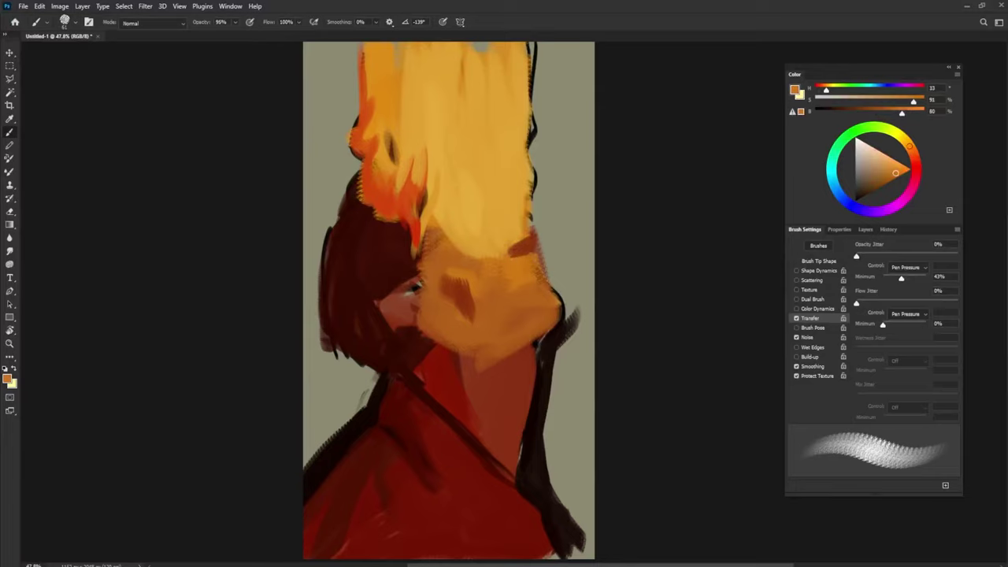
alt+click(554, 335)
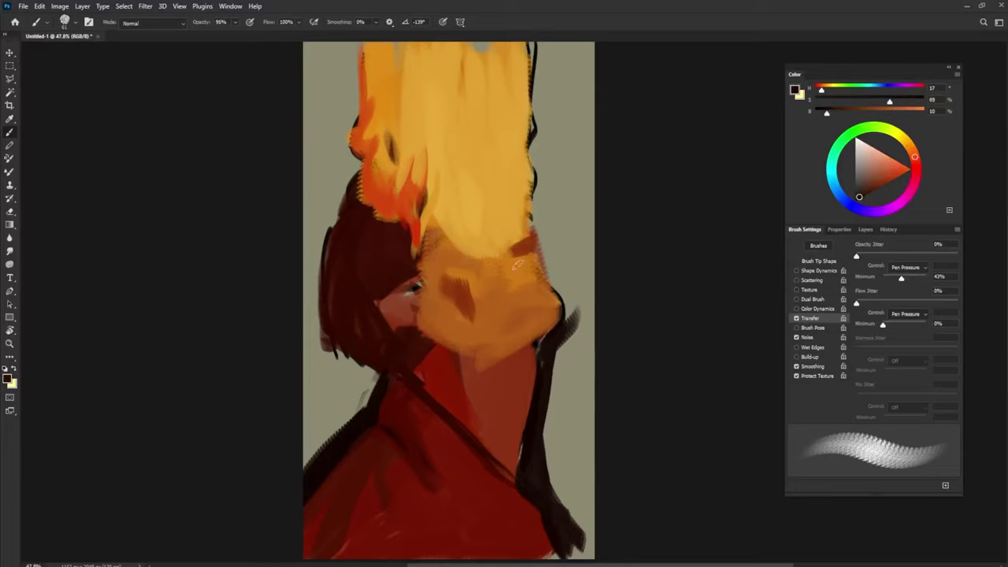
Paint the upper lip with red at hue 10, brightness 66, then shade it with dark brown-red at hue 20, brightness 31, and sampled tones
alt+click(445, 373)
click(892, 180)
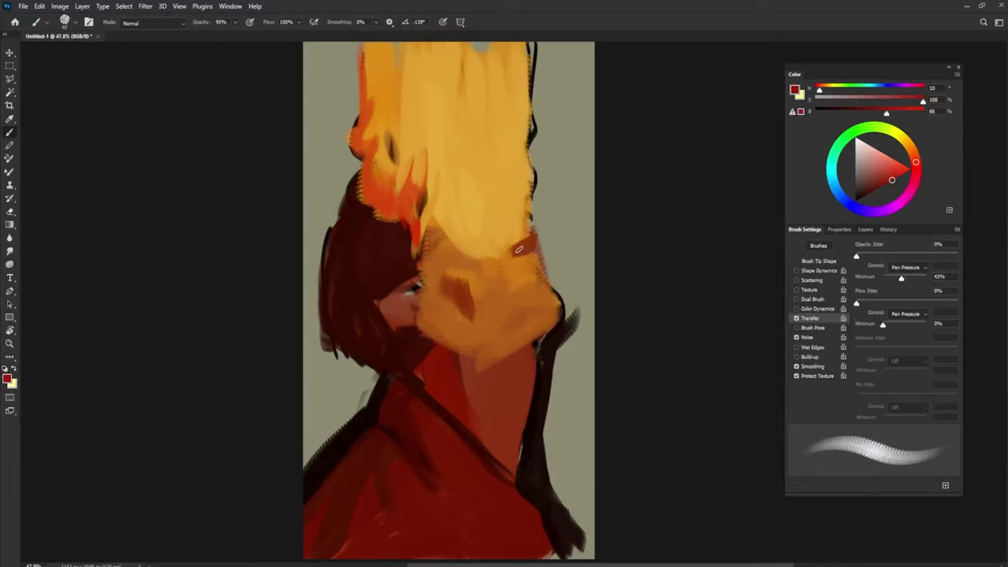
alt+click(513, 247)
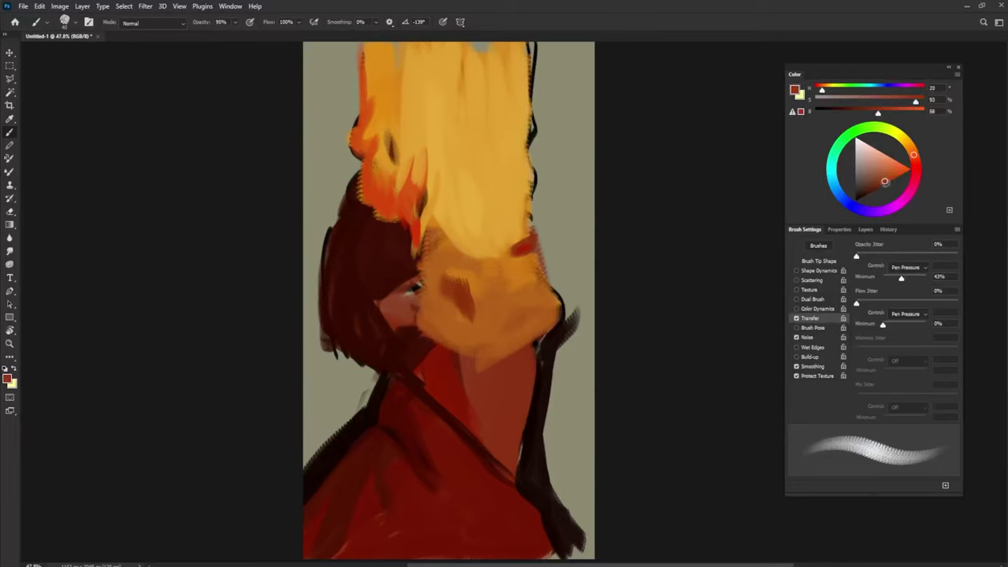
click(871, 190)
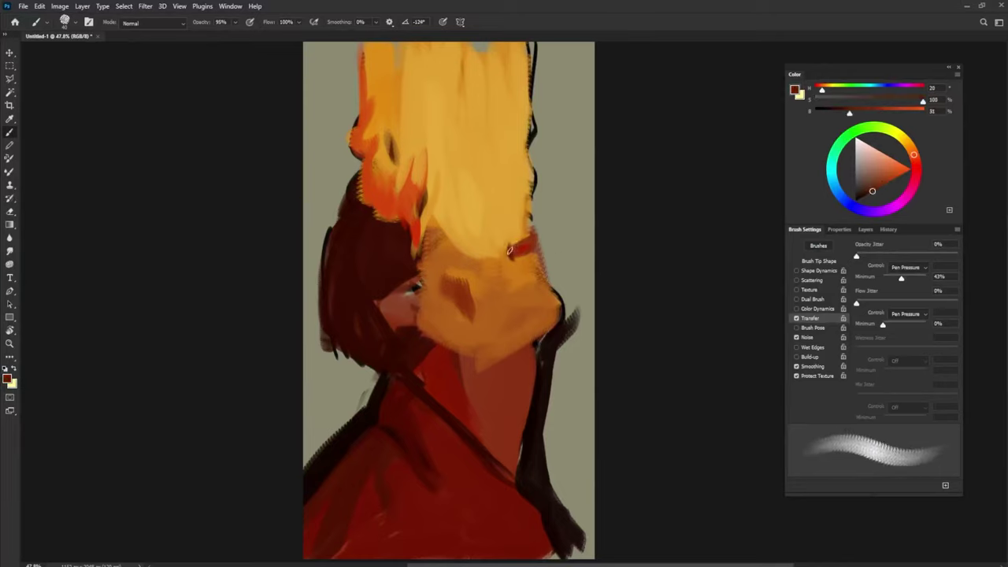
alt+click(526, 239)
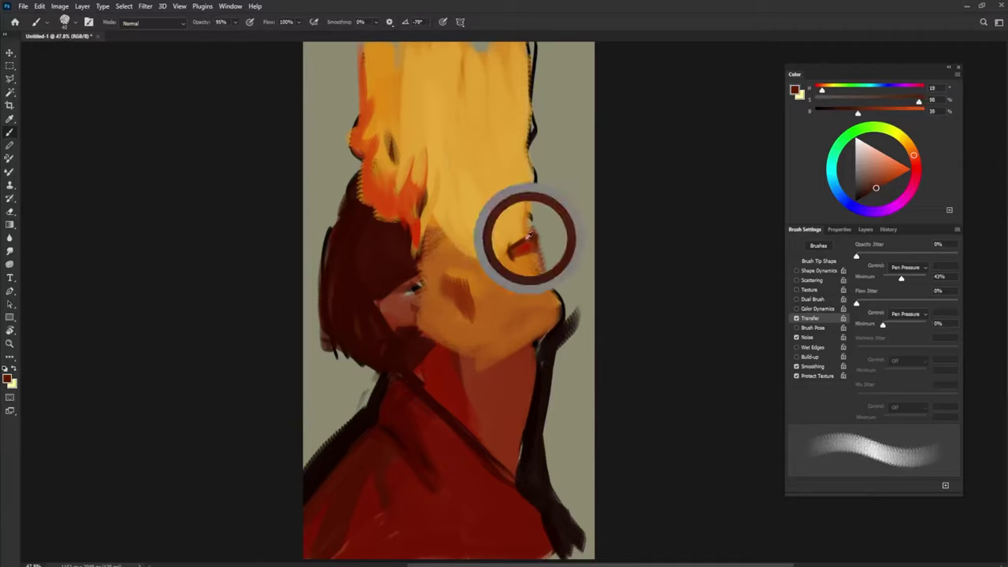
alt+click(523, 250)
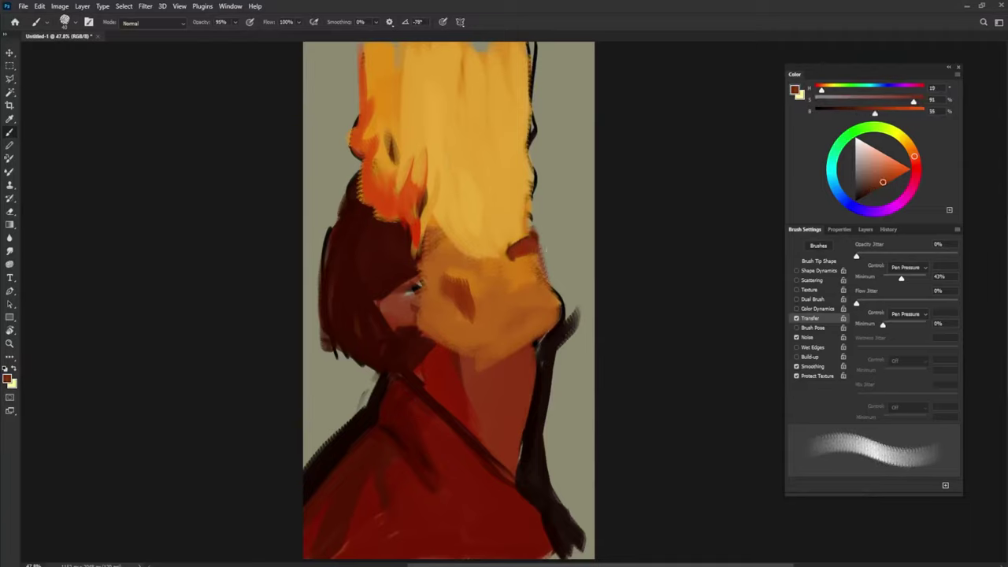
Trim the lip profile with the sampled background tone, add red-brown shading at the lower lip, and blend around the mouth with sampled orange
alt+click(548, 236)
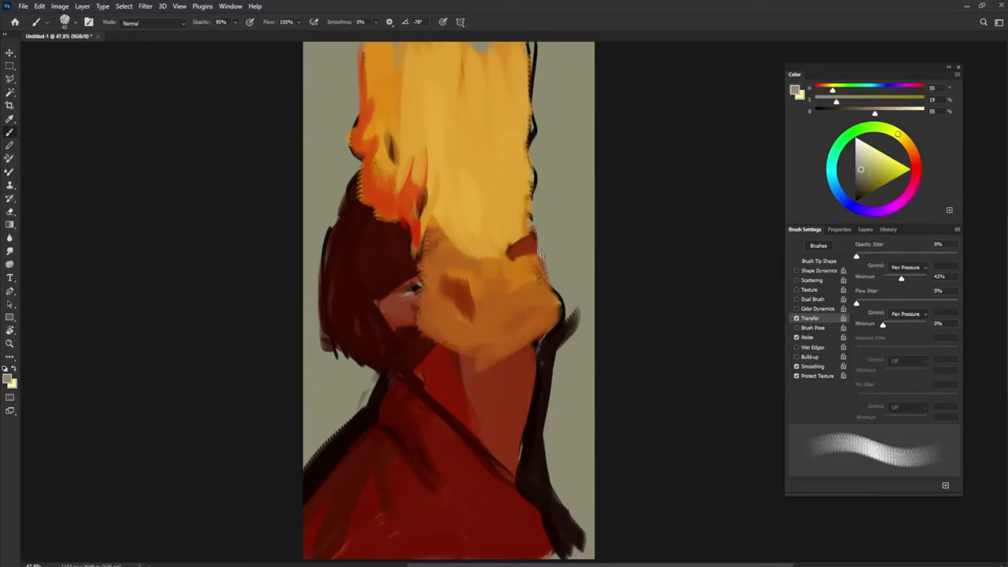
alt+click(524, 242)
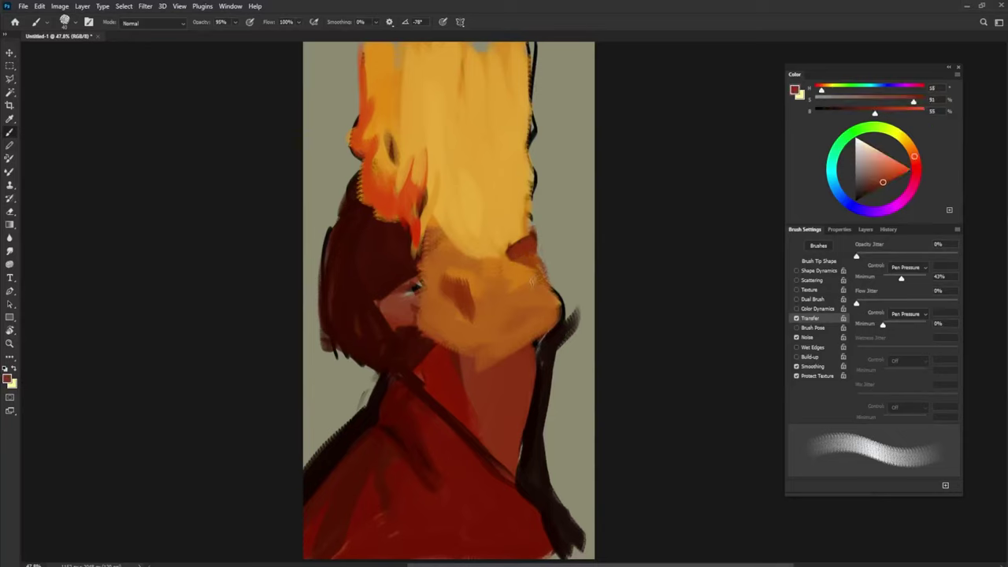
drag(530, 271, 510, 284)
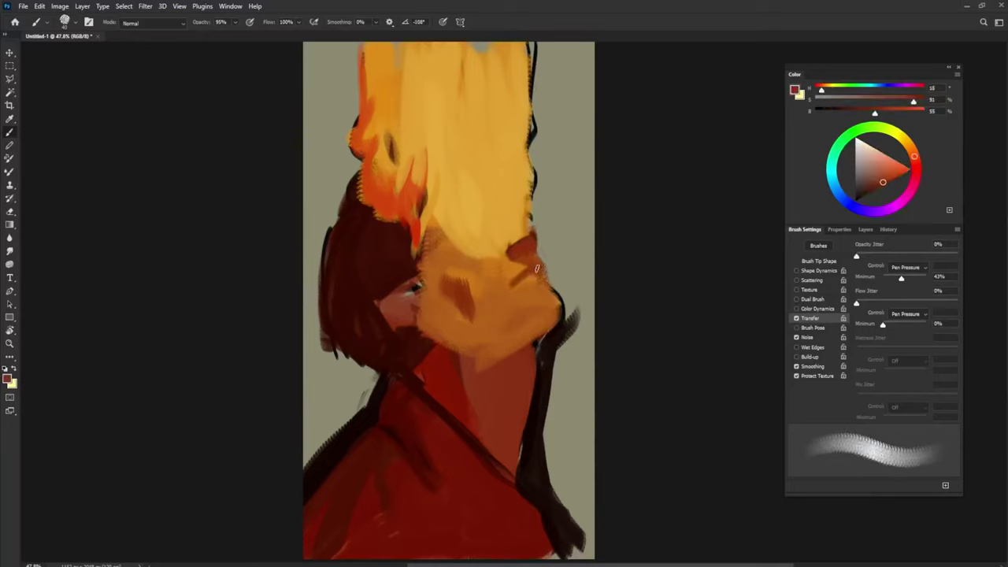
alt+click(516, 268)
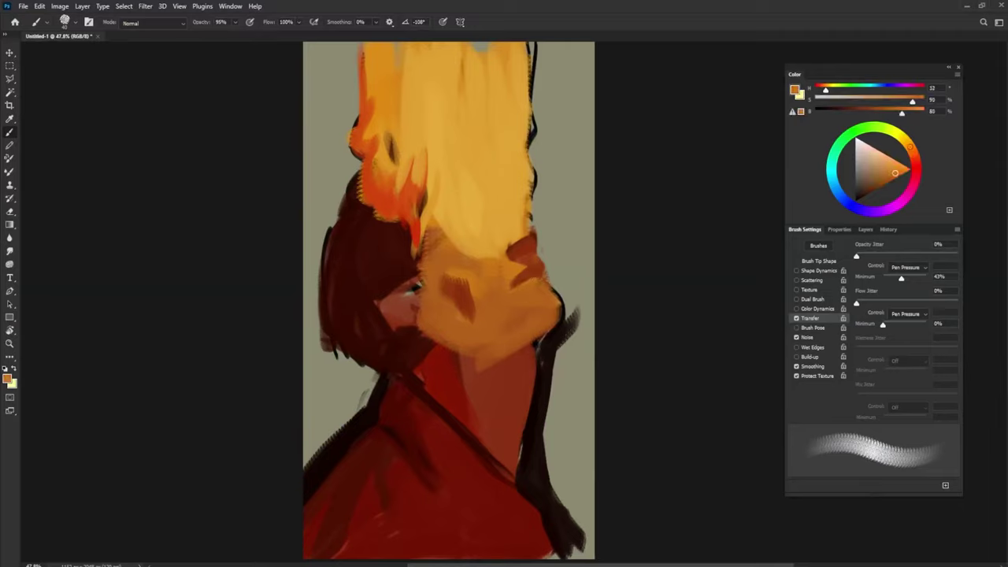
drag(500, 243, 510, 243)
alt+click(504, 250)
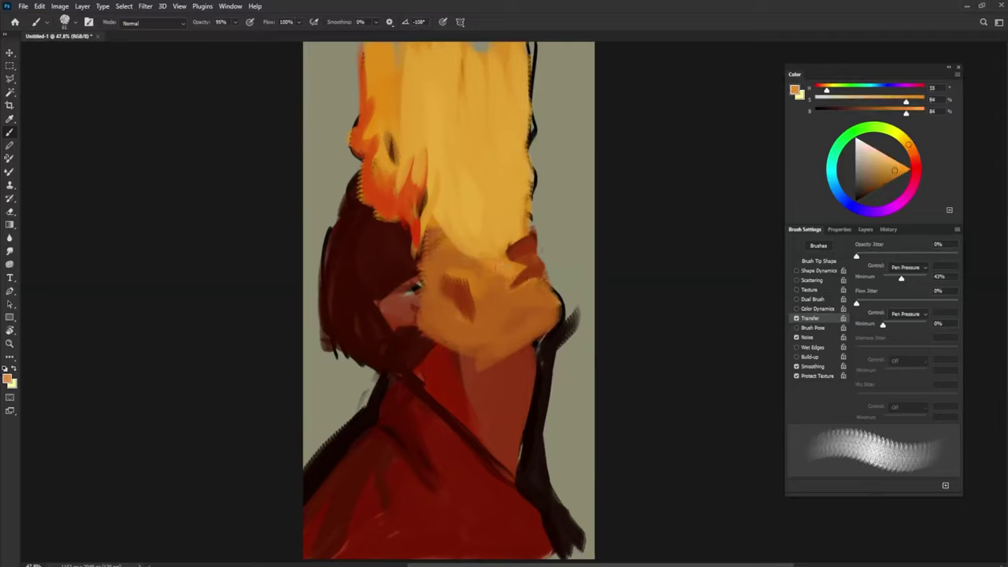
Shade the upper cheek beside the hair with sampled red-brown, pulling a narrow wisp up into the flame
alt+click(442, 254)
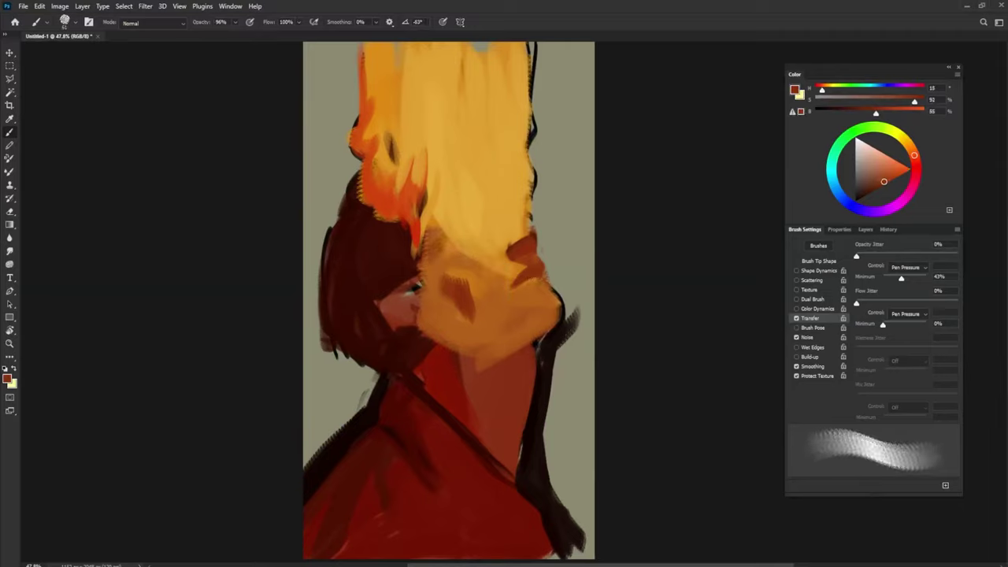
alt+click(444, 246)
mouse_move(428, 262)
mouse_down()
mouse_move(452, 243)
mouse_move(431, 224)
mouse_move(427, 232)
mouse_move(452, 232)
mouse_move(453, 189)
mouse_up()
key(shift+Right)
key(shift+Right)
key(shift+Right)
alt+click(440, 247)
mouse_move(448, 192)
mouse_down()
mouse_move(445, 156)
mouse_move(444, 227)
mouse_up()
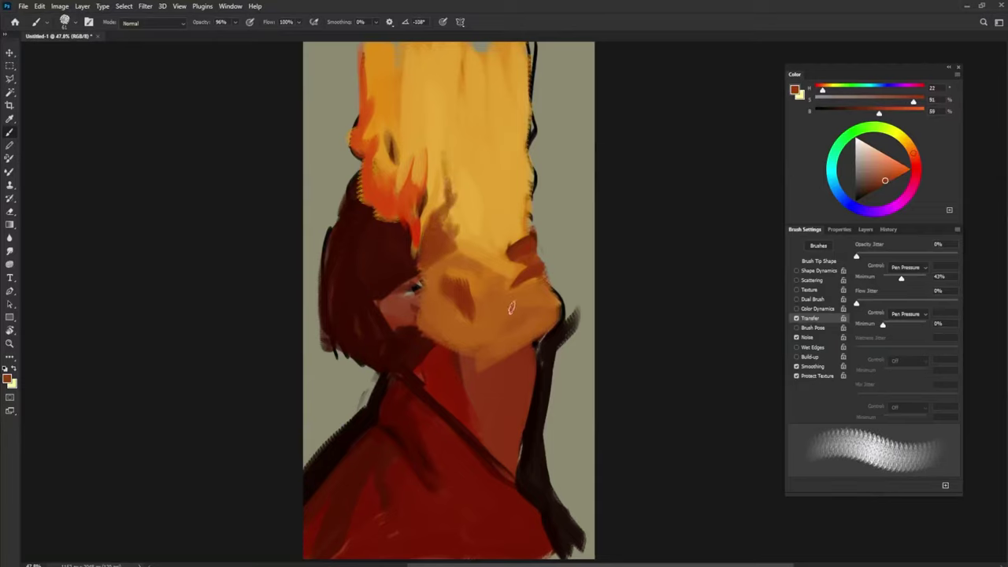
Add pale yellow highlights at hue 46, saturation 32, brightness 100 on the upper cheek and nose edge, rotating the brush tip between strokes
key(shift+Left)
key(shift+Left)
key(shift+Left)
key(shift+Left)
key(shift+Left)
key(shift+Left)
key(shift+Left)
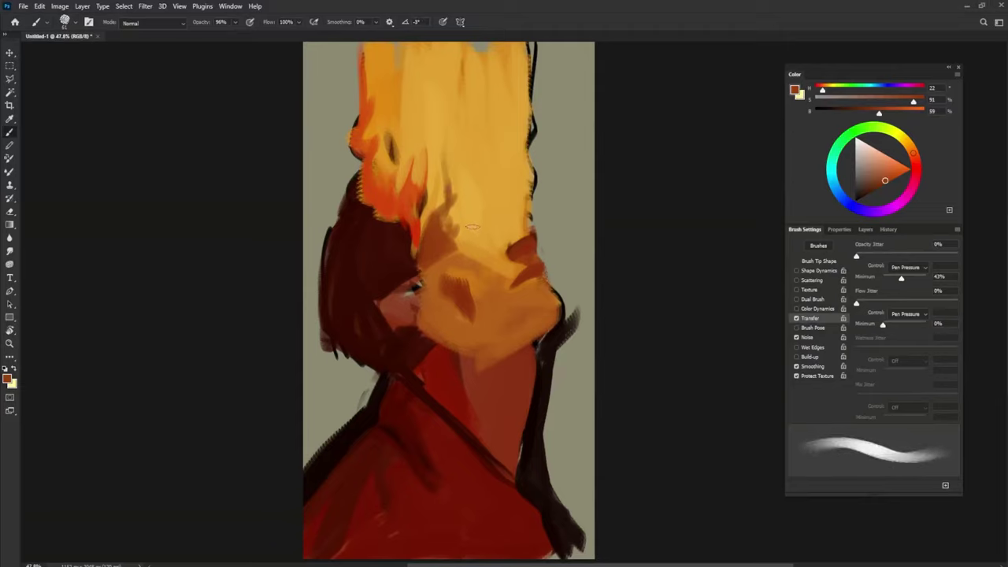
click(878, 151)
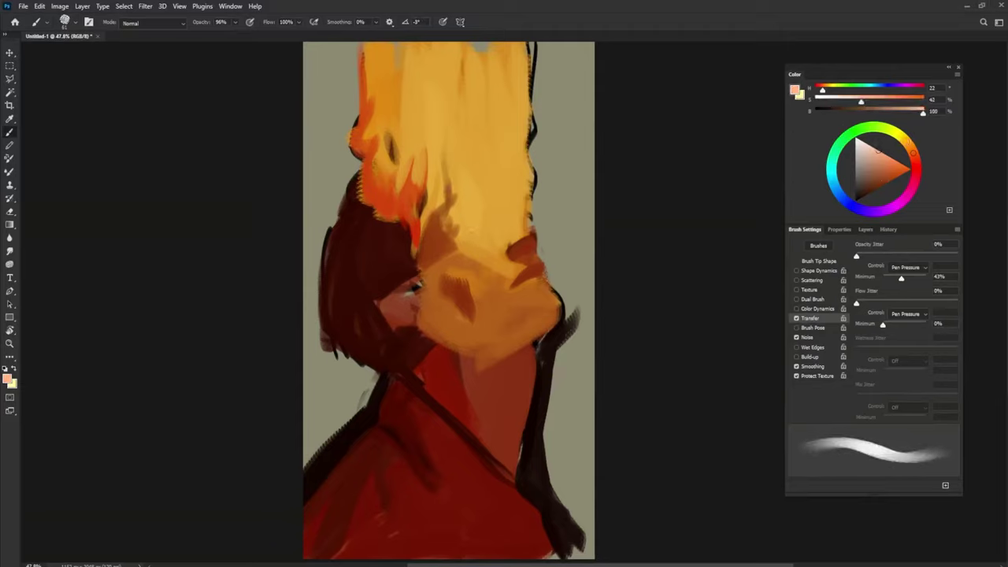
click(904, 140)
key(shift+Right)
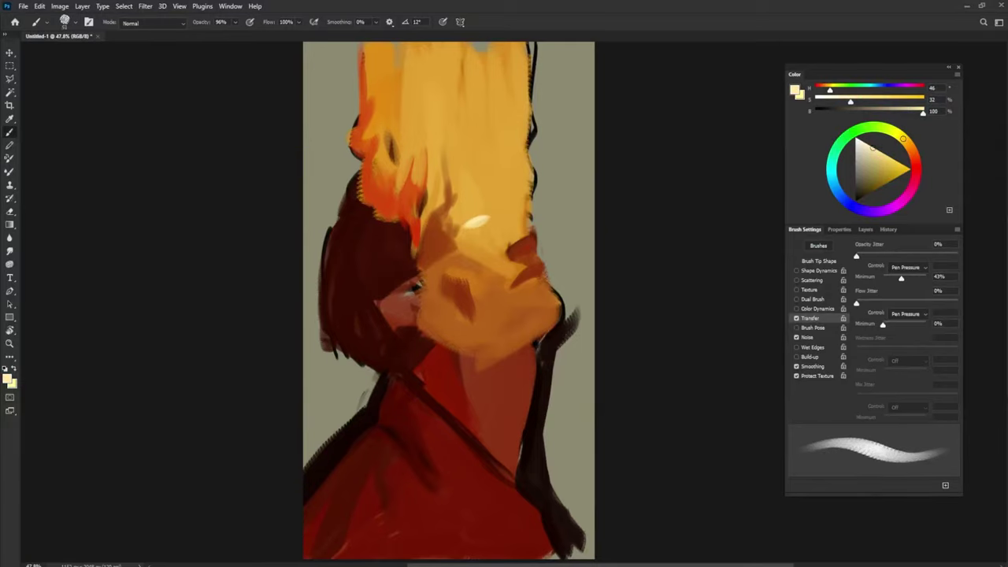
key(shift+Left)
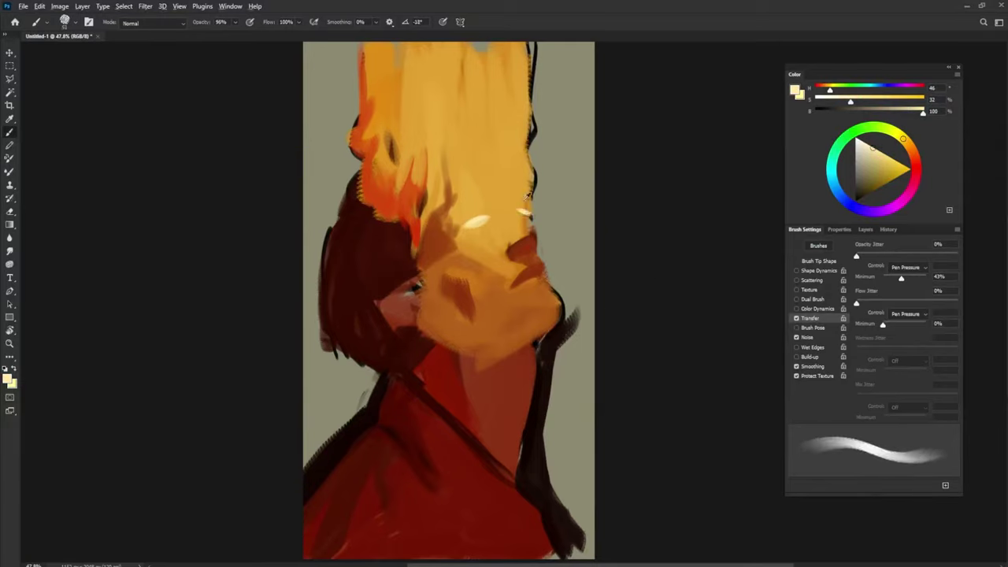
Soften the pale highlight at the nose edge with sampled pale yellow tones
alt+click(526, 203)
alt+click(526, 212)
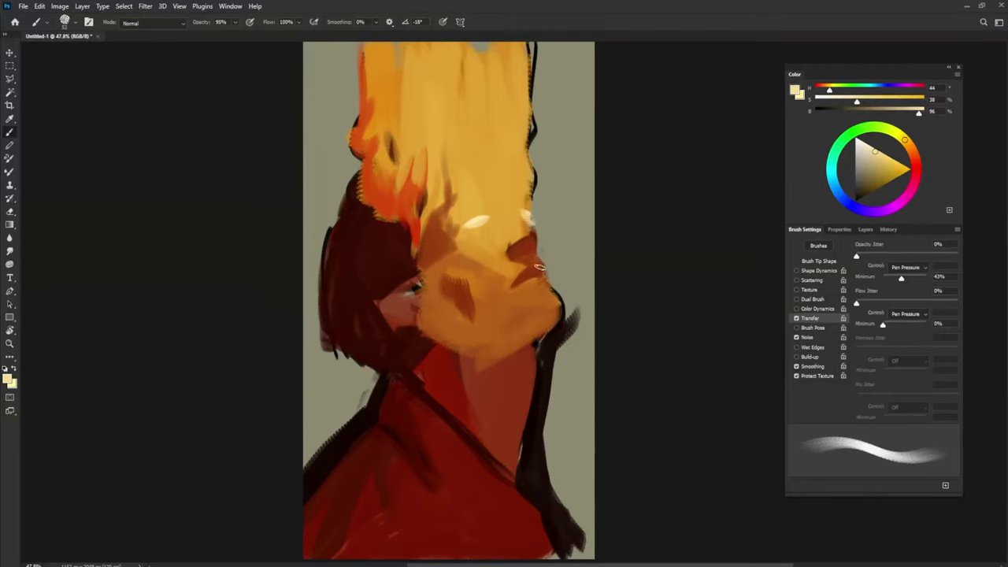
alt+click(515, 219)
Paint burnt orange at hue 24 from the upper cheek up into the flame, blending its edges with sampled yellow and orange tones
alt+click(411, 212)
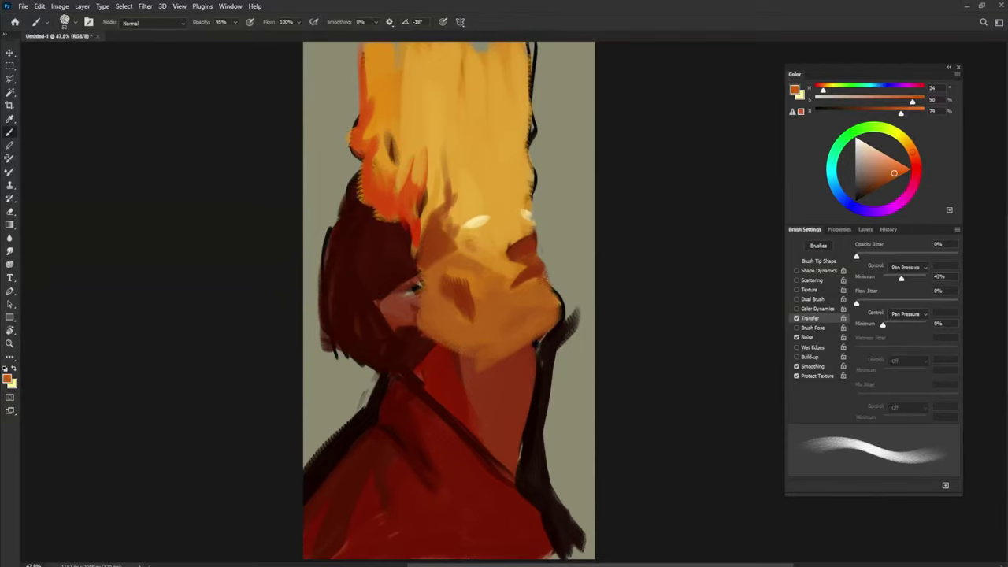
drag(459, 243, 460, 209)
mouse_move(471, 197)
mouse_down()
mouse_move(480, 199)
mouse_move(452, 197)
mouse_move(438, 140)
mouse_up()
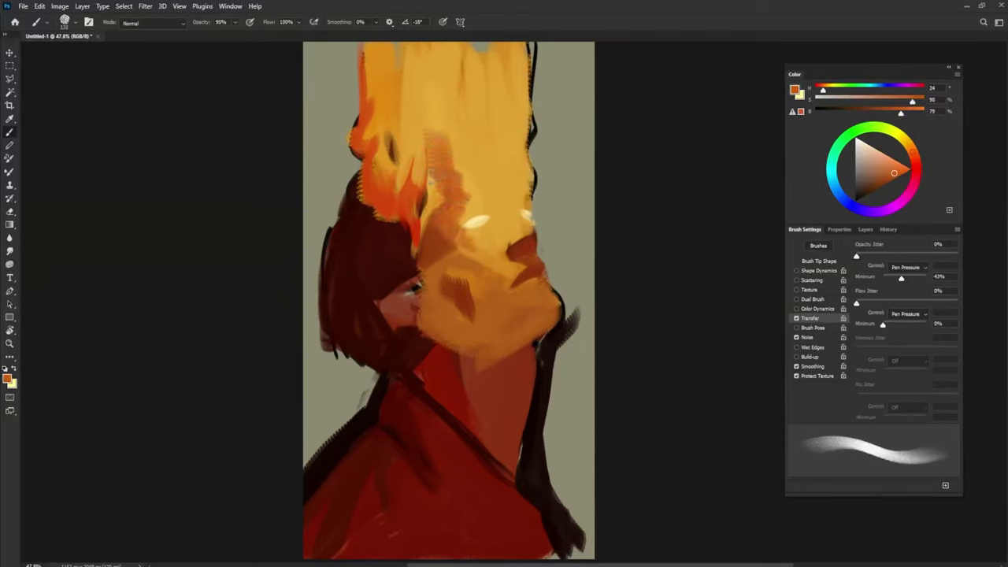
alt+click(440, 180)
mouse_move(425, 220)
mouse_down()
mouse_move(425, 85)
mouse_move(458, 170)
mouse_up()
alt+click(476, 148)
drag(433, 132, 446, 154)
drag(488, 180, 475, 178)
alt+click(465, 190)
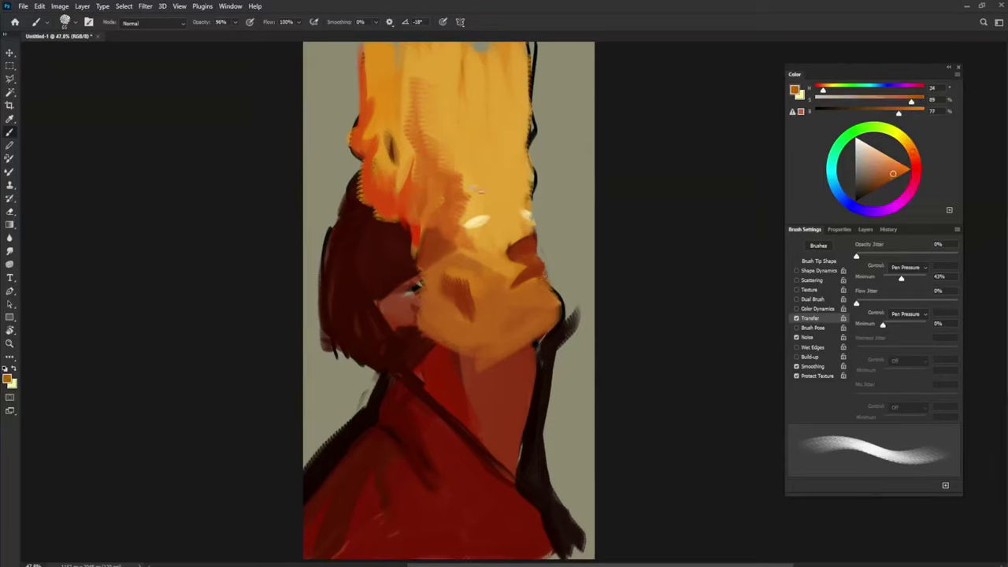
alt+click(475, 182)
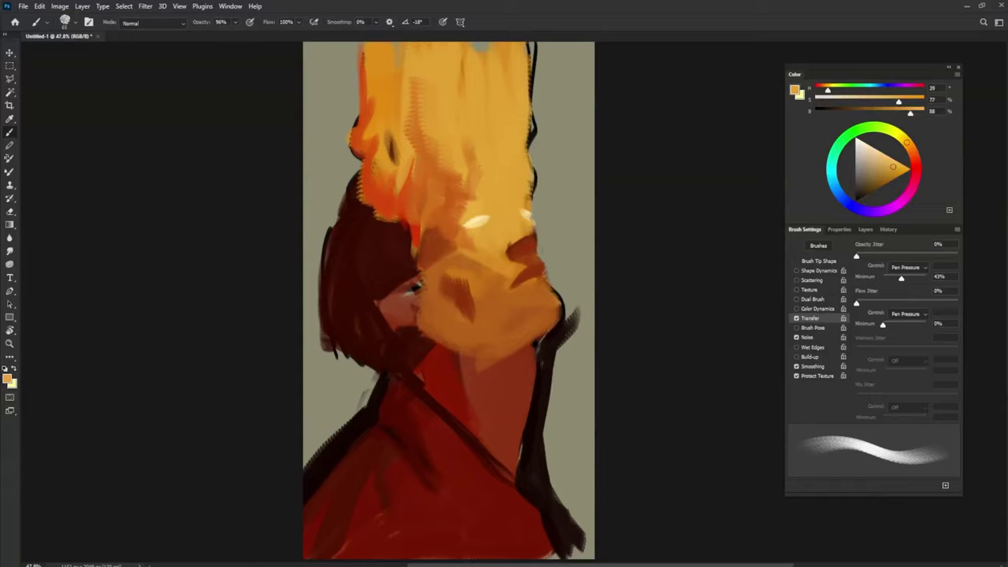
Deepen both flame edges with red-orange at hue 18, then cover the upper flame with red-orange and sampled orange strokes
alt+click(408, 203)
mouse_move(410, 220)
mouse_down()
mouse_move(417, 255)
mouse_move(407, 220)
mouse_move(379, 201)
mouse_move(435, 321)
mouse_move(393, 211)
mouse_move(369, 201)
mouse_move(368, 71)
mouse_move(357, 148)
mouse_up()
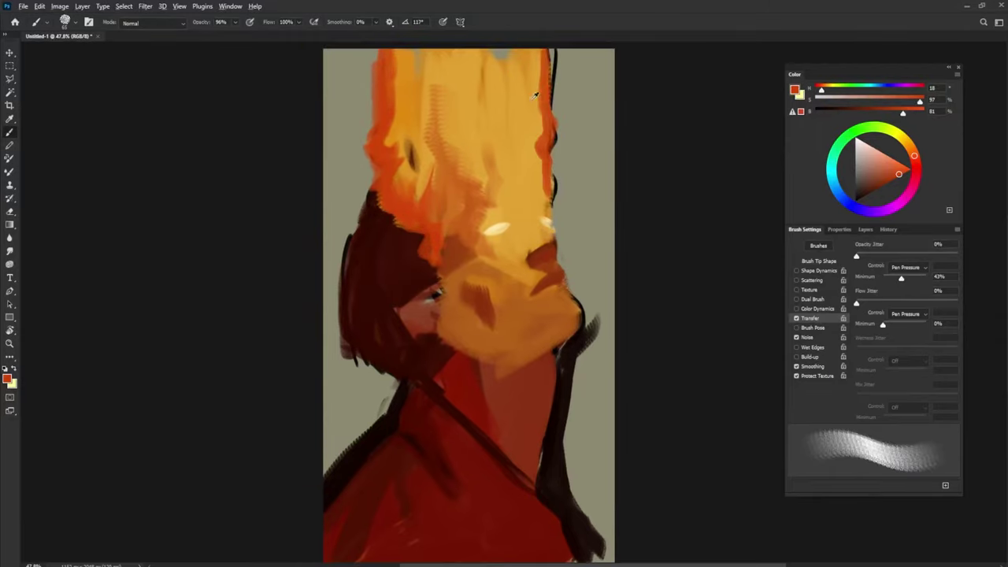
key(shift+Right)
key(shift+Right)
mouse_move(519, 52)
mouse_down()
mouse_move(513, 81)
mouse_move(489, 45)
mouse_move(472, 96)
mouse_move(444, 46)
mouse_move(420, 59)
mouse_move(434, 102)
mouse_move(470, 109)
mouse_move(445, 71)
mouse_move(423, 91)
mouse_move(457, 93)
mouse_move(478, 124)
mouse_move(479, 75)
mouse_move(454, 100)
mouse_move(421, 59)
mouse_move(443, 117)
mouse_move(474, 89)
mouse_move(500, 99)
mouse_up()
alt+click(471, 108)
alt+click(477, 75)
mouse_move(410, 57)
mouse_down()
mouse_move(499, 140)
mouse_move(504, 171)
mouse_move(521, 71)
mouse_move(526, 165)
mouse_up()
Pull a pale yellow vertical highlight from the upper cheek up the middle of the flame, blending beside it with sampled golden orange
alt+click(499, 230)
mouse_move(495, 227)
mouse_down()
mouse_move(508, 167)
mouse_move(495, 129)
mouse_up()
mouse_move(496, 200)
mouse_down()
mouse_move(486, 105)
mouse_move(523, 128)
mouse_move(508, 96)
mouse_move(484, 96)
mouse_move(492, 167)
mouse_move(519, 165)
mouse_move(501, 117)
mouse_up()
alt+click(515, 96)
alt+click(496, 164)
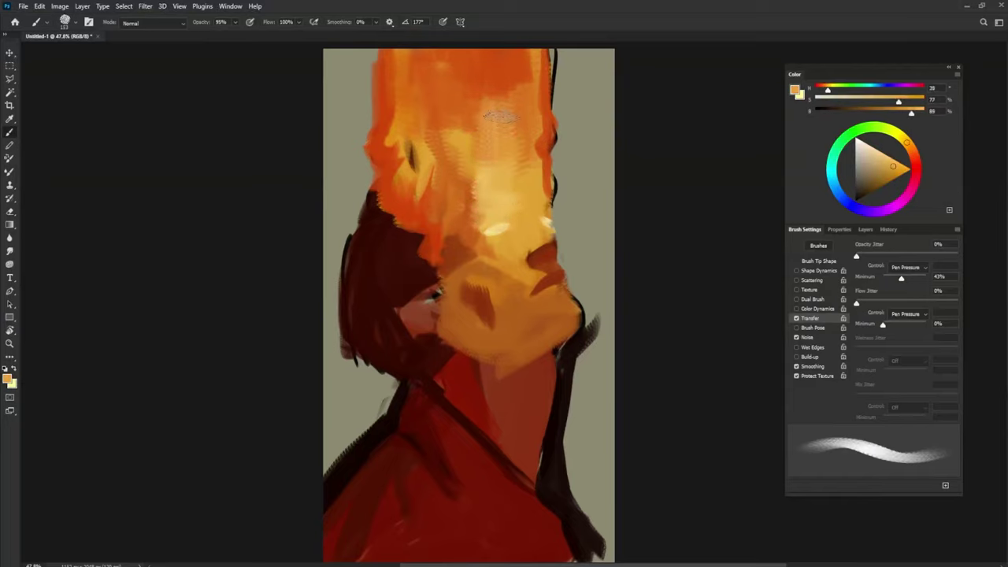
alt+click(494, 228)
drag(495, 228, 495, 82)
alt+click(519, 211)
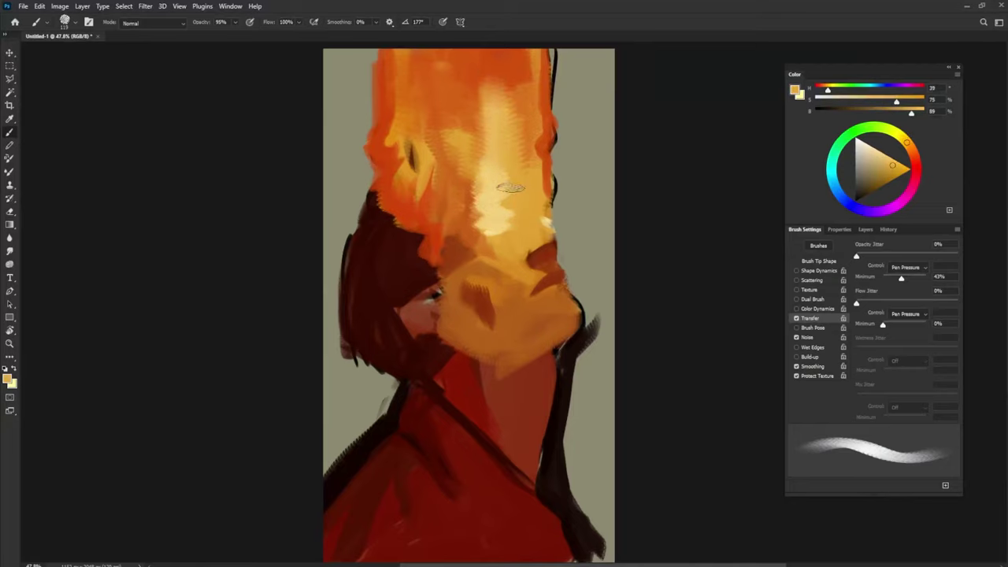
drag(512, 205, 508, 107)
alt+click(496, 181)
drag(496, 180, 497, 93)
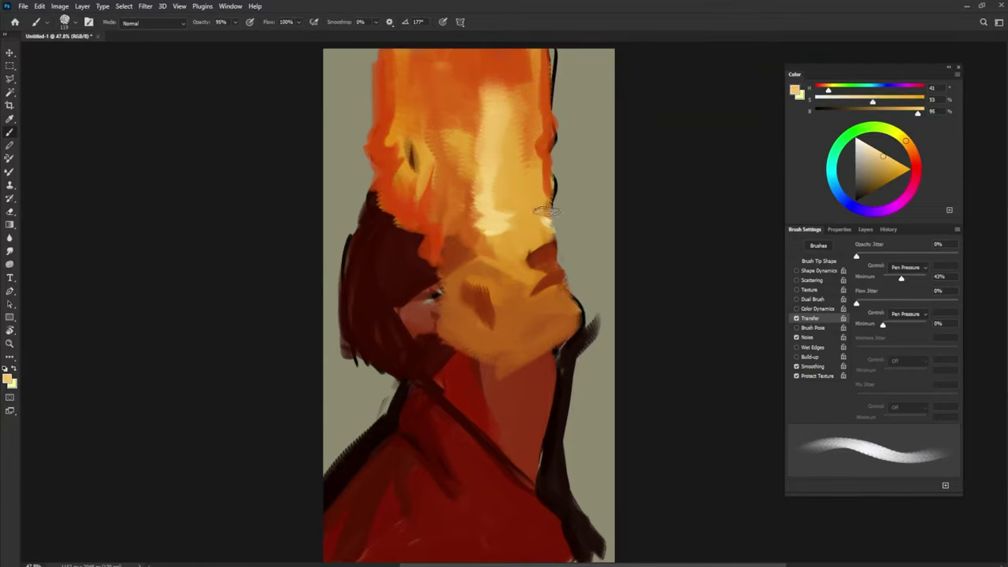
Lighten the flame edge above the nose with sampled light orange and cover its red patch with golden orange
mouse_move(544, 202)
mouse_down()
mouse_move(535, 207)
mouse_move(547, 217)
mouse_move(549, 114)
mouse_up()
alt+click(540, 184)
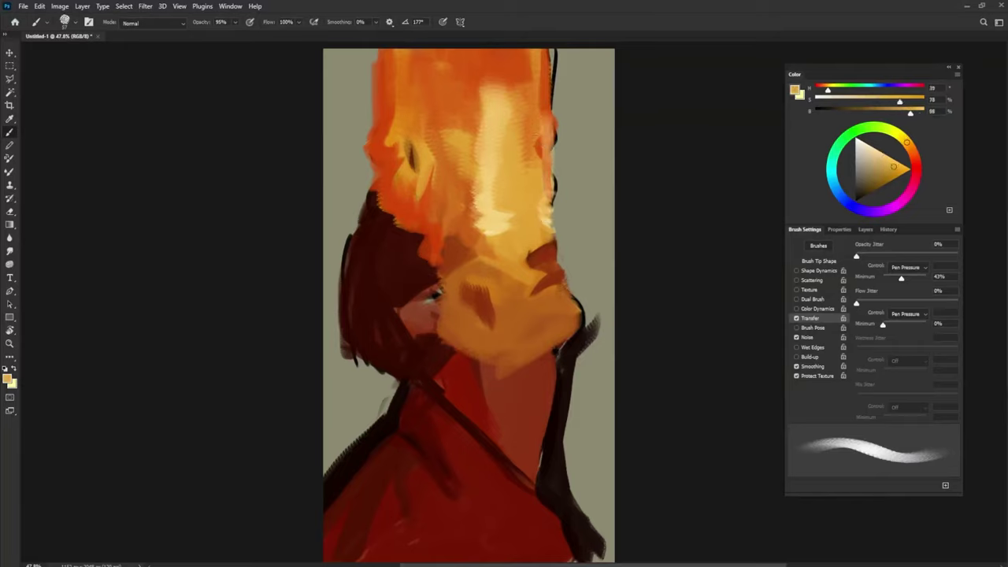
drag(537, 160, 536, 122)
alt+click(516, 182)
Add a small pale yellow lick to the upper flame, rotating the brush tip to 117° and sampling nearby orange
alt+click(488, 141)
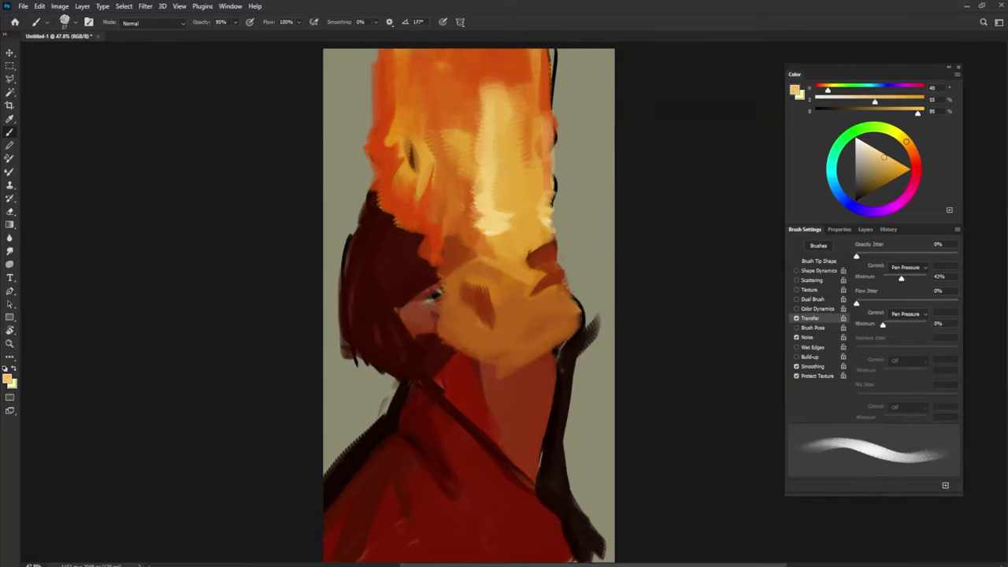
key(shift+Right)
key(shift+Right)
key(shift+Right)
key(shift+Right)
drag(452, 88, 455, 121)
alt+click(471, 98)
alt+click(465, 107)
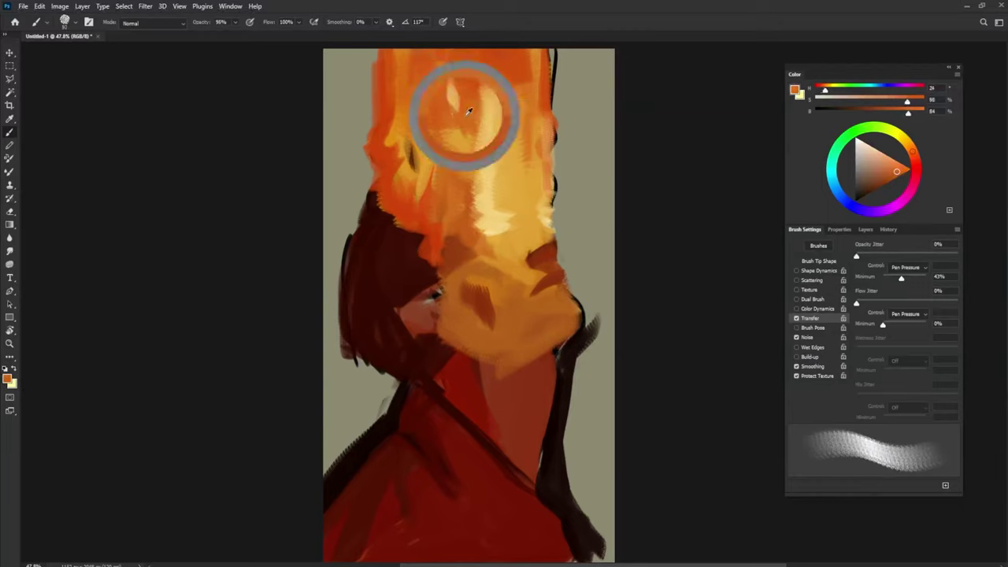
Cover the dark gap in the flame above the hair with sampled orange at hue 25
alt+click(438, 195)
drag(429, 161, 419, 197)
drag(402, 118, 411, 178)
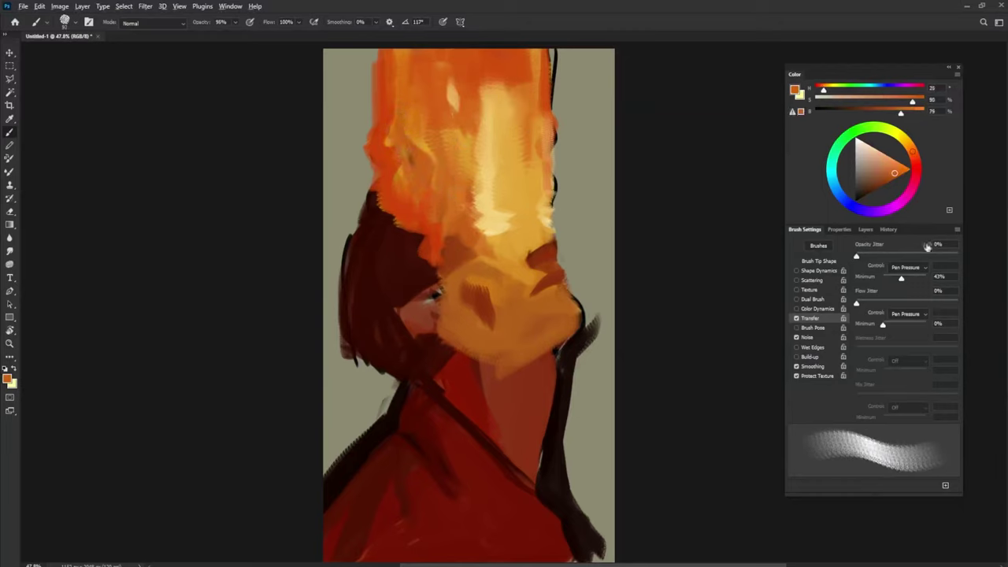
Outline the lower flame edges with thin pink strokes at hue 348, saturation 73, brightness 100, using a smaller rotated brush
click(915, 178)
drag(901, 168, 895, 161)
alt+right_click(549, 203)
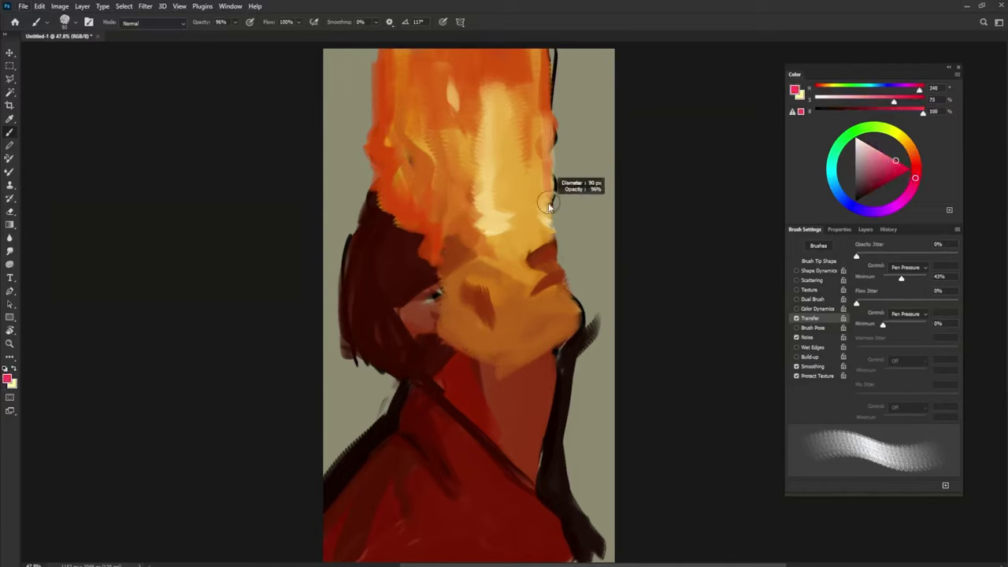
alt+right_click(375, 180)
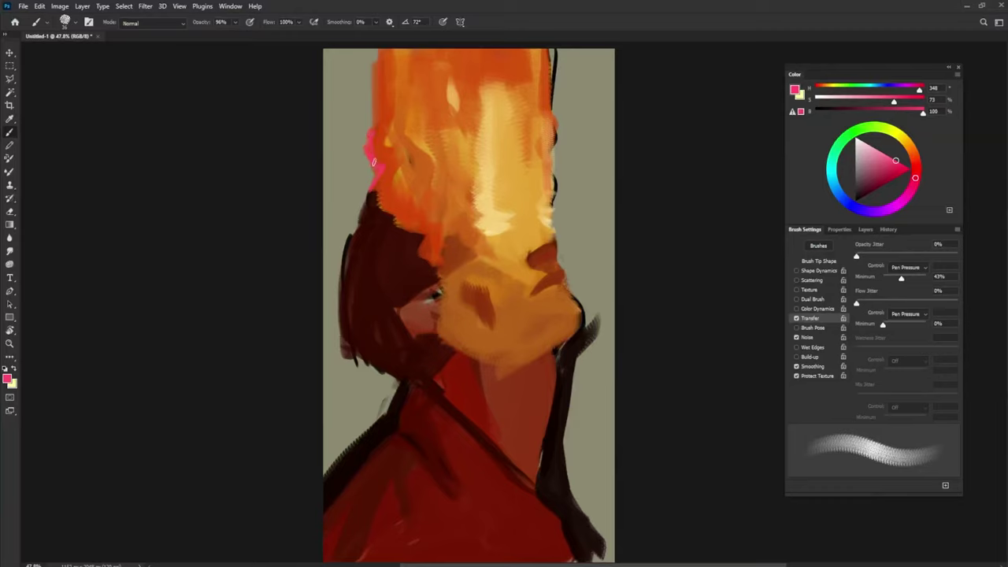
key(shift+Left)
key(shift+Left)
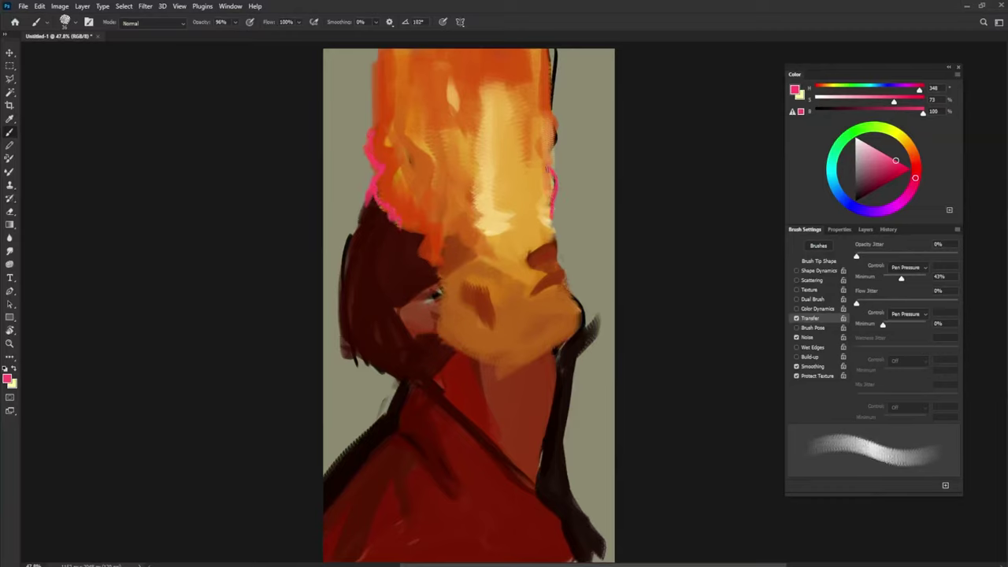
Blend the flame inside the pink edge above the nose with sampled light yellow and golden orange
alt+click(544, 220)
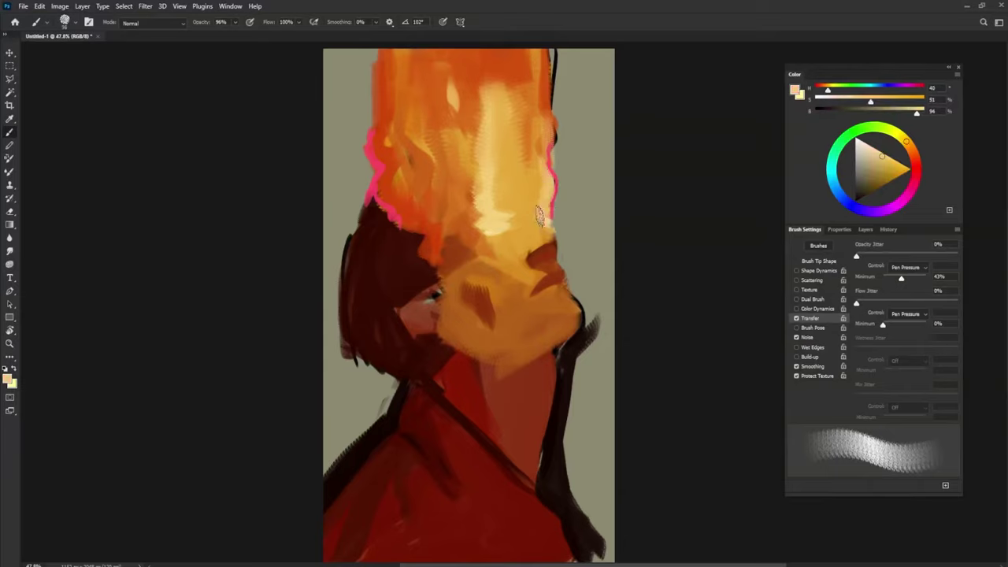
alt+click(530, 194)
alt+right_click(542, 187)
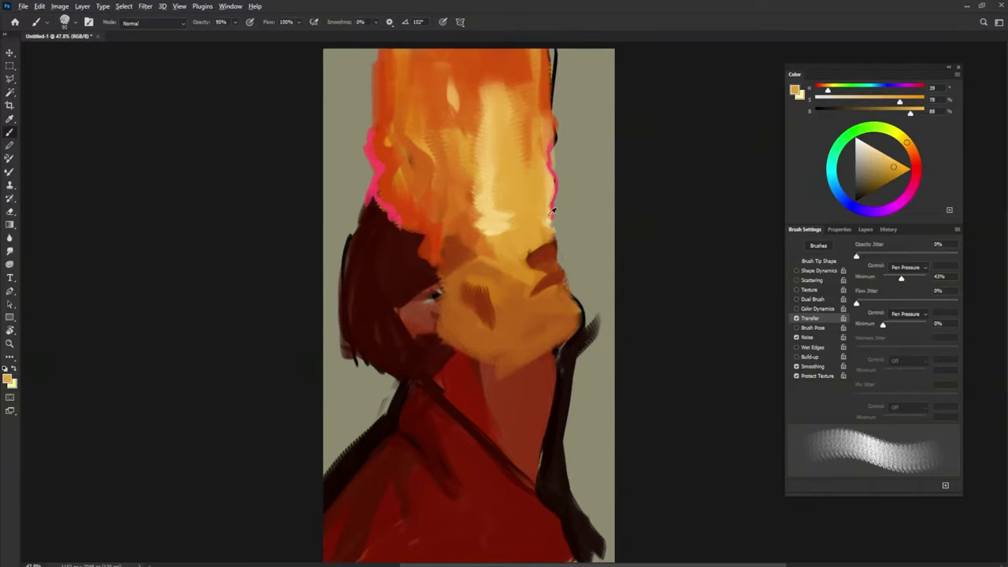
Strengthen both flame edges with red at hue 5, saturation 100, brightness 95, and accent the upper lip with the same red
alt+click(399, 201)
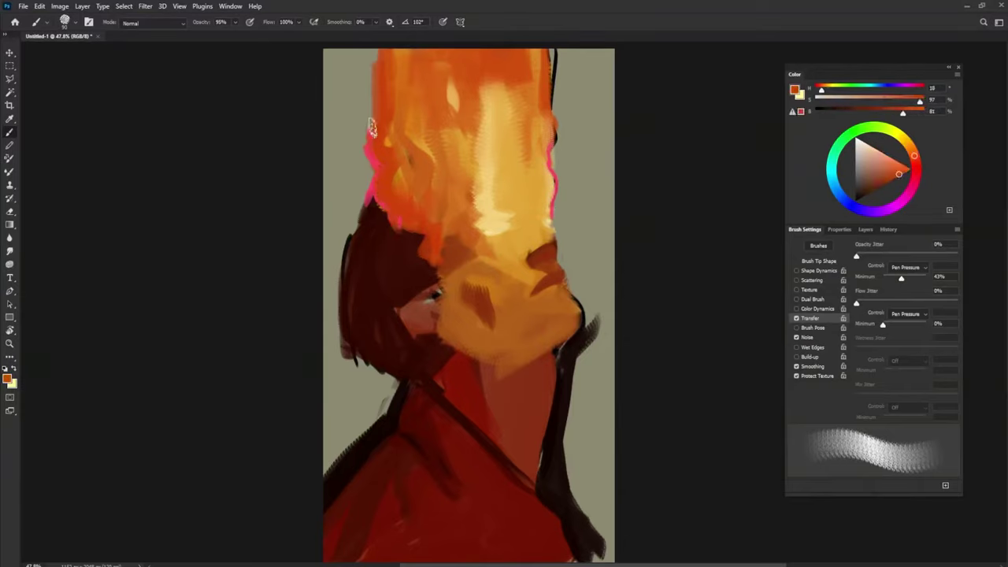
drag(918, 159, 917, 165)
click(908, 171)
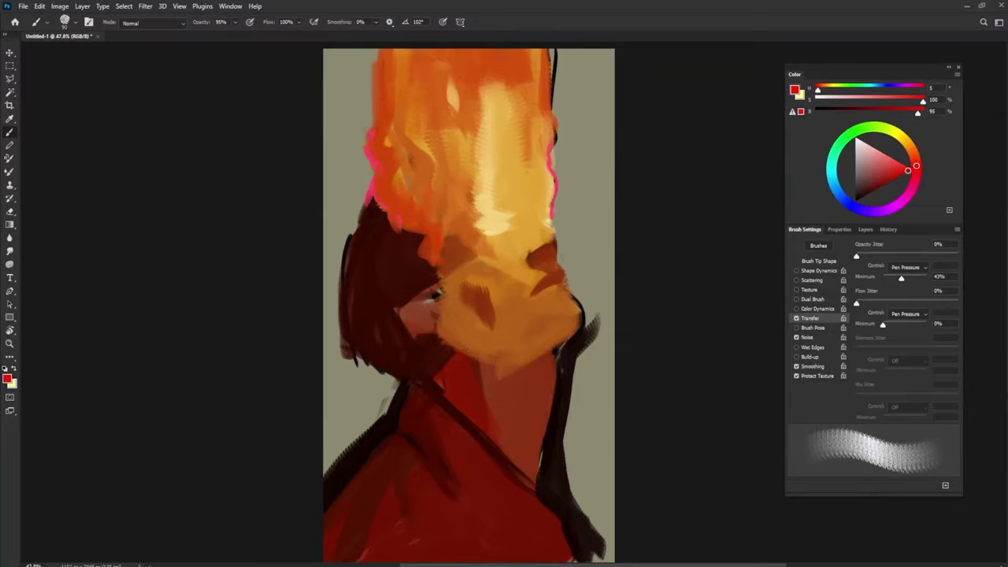
drag(377, 198, 369, 98)
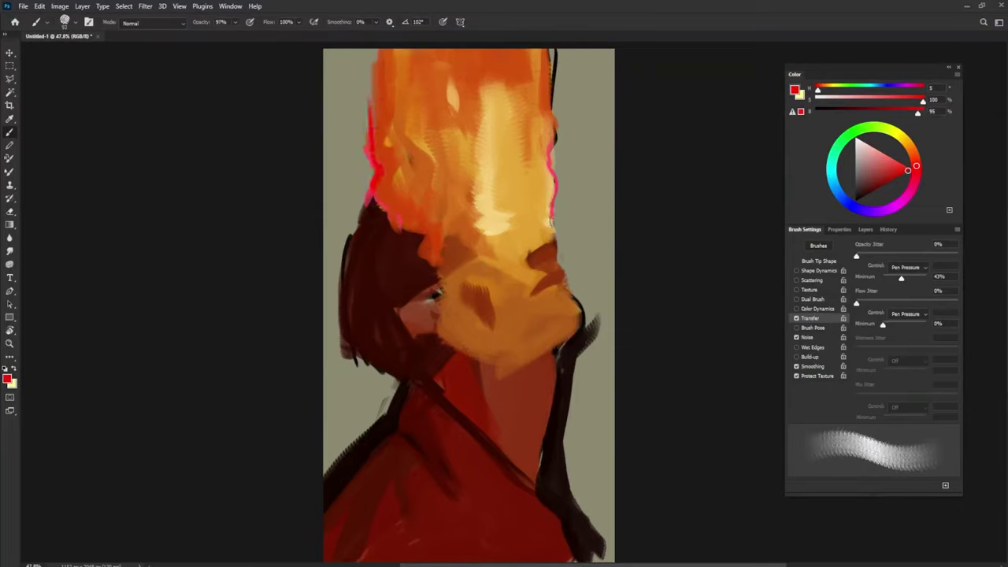
drag(555, 203, 551, 138)
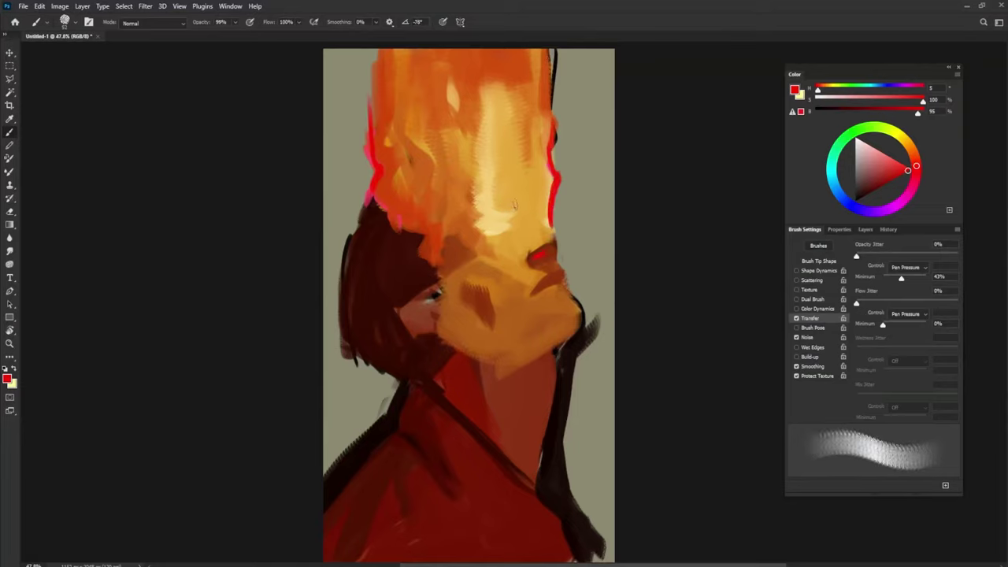
Shade beneath the nose and along the lower cheek highlight with sampled brown-red and orange, rotating the brush tip between strokes
alt+click(554, 243)
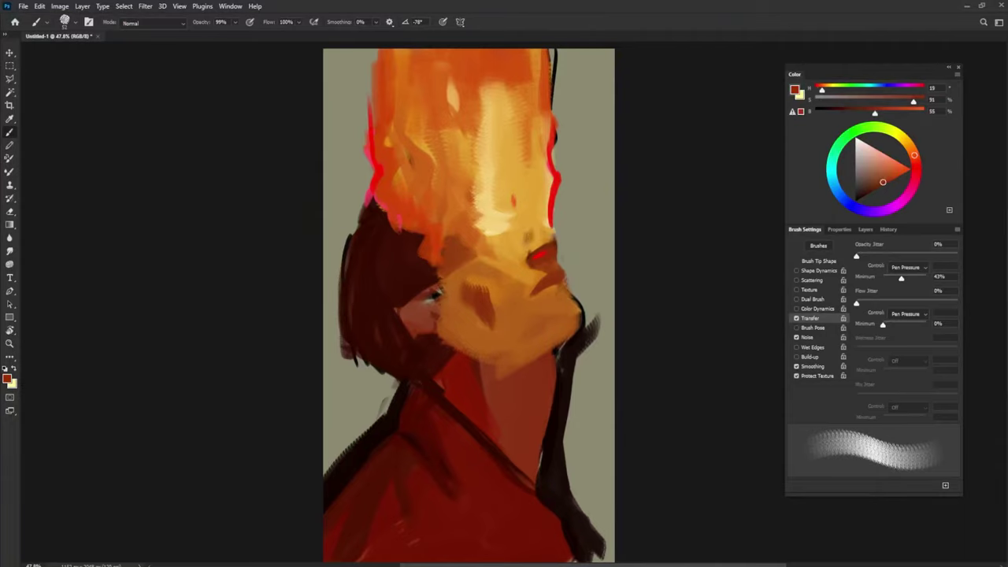
alt+click(538, 229)
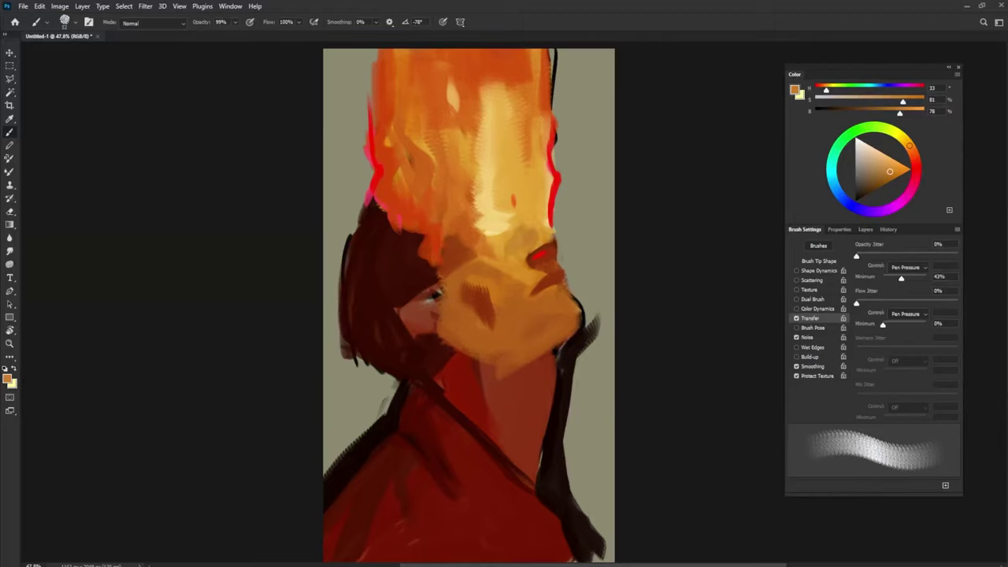
alt+click(525, 258)
alt+click(474, 255)
key(shift+Left)
key(shift+Left)
key(shift+Left)
key(shift+Left)
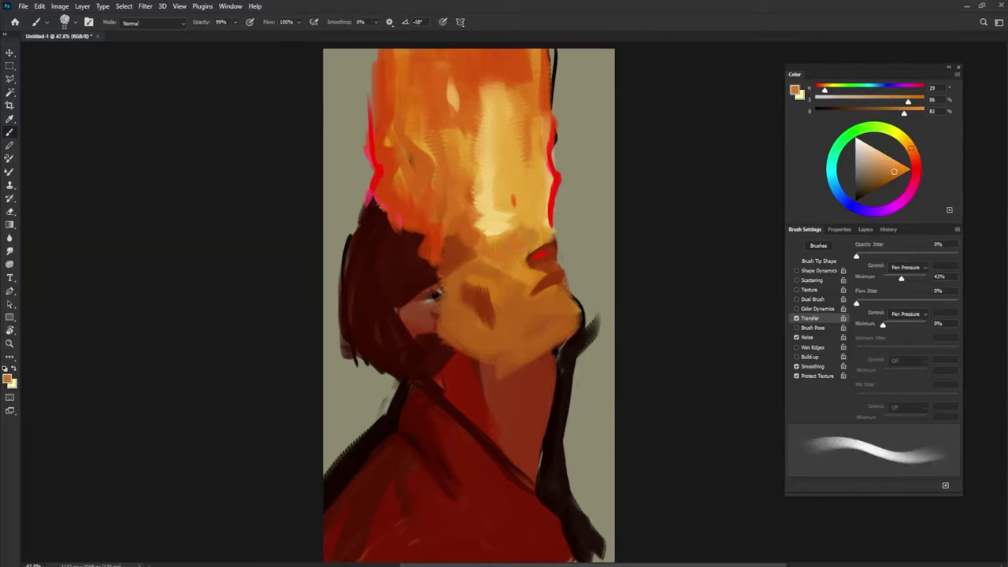
Highlight the lower lip and chin with sampled golden orange, then shade around the lip with red-brown at hue 28
alt+click(533, 204)
key(shift+Right)
key(shift+Right)
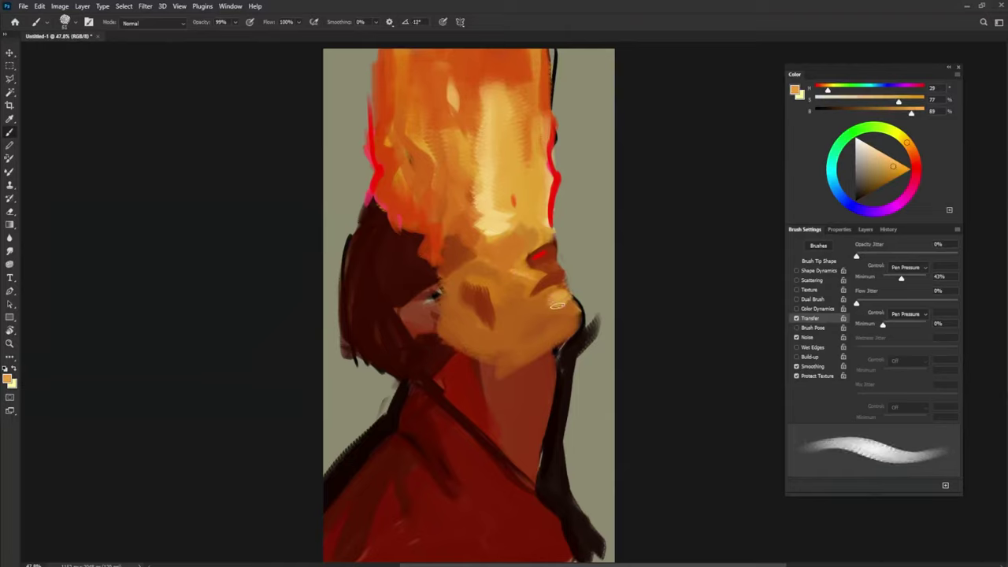
alt+click(556, 277)
key(shift+Right)
alt+click(545, 306)
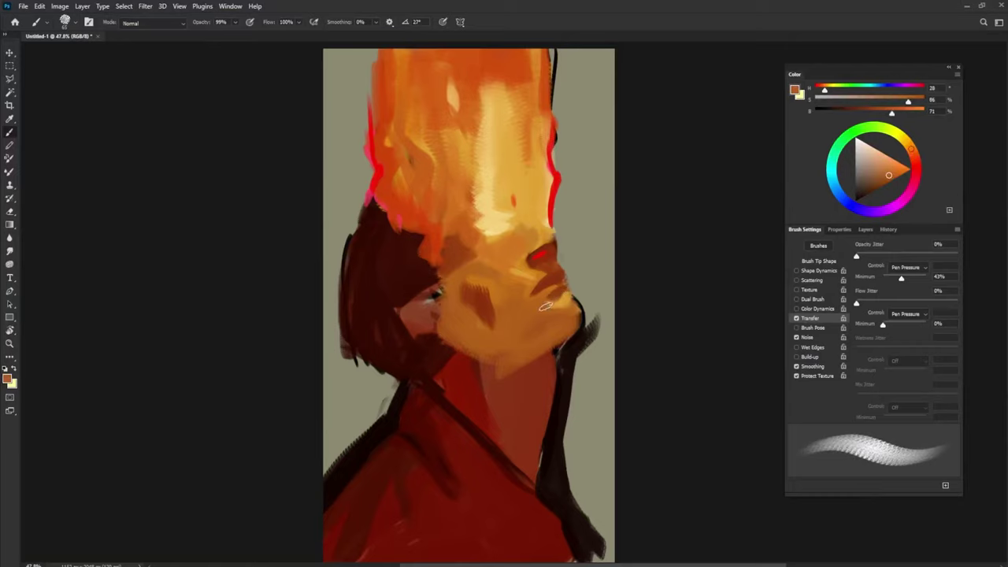
alt+click(553, 311)
Shade the underside of the jaw with brown-red at hue 19 and darken the neck with sampled deep red
alt+click(552, 273)
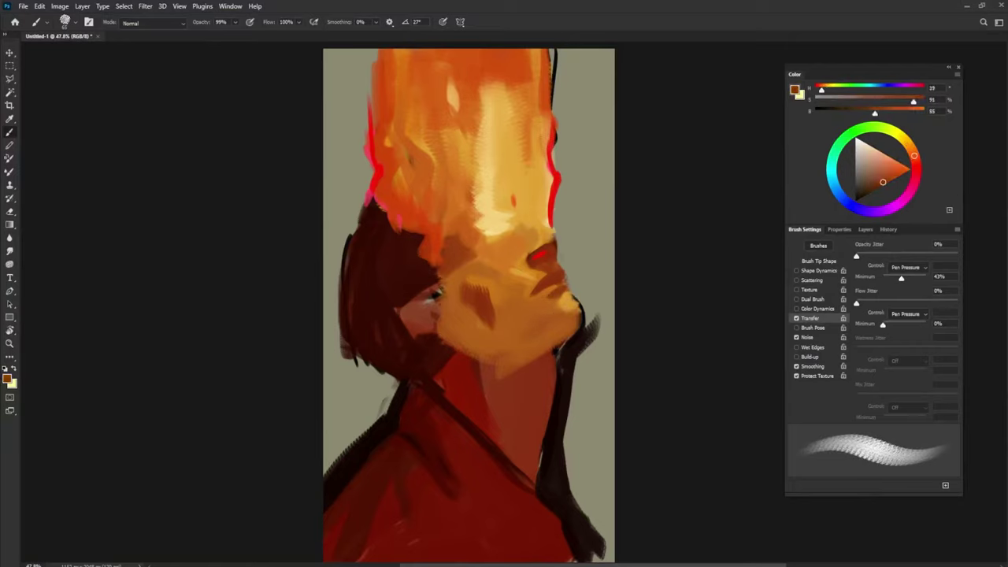
mouse_move(562, 324)
mouse_down()
mouse_move(512, 366)
mouse_move(495, 356)
mouse_move(510, 458)
mouse_up()
alt+click(479, 370)
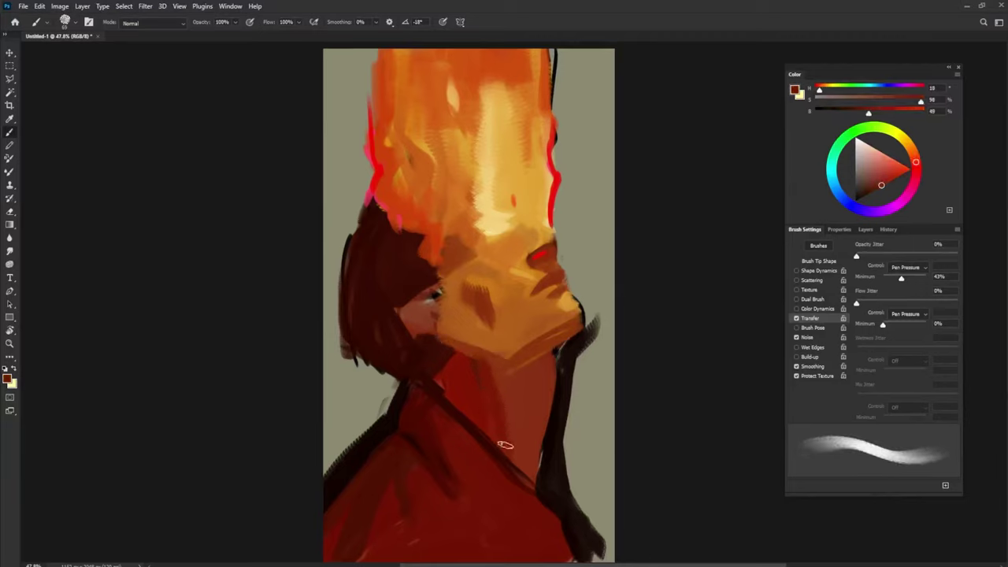
Add an orange rim light down the front of the neck and blend it with sampled reddish brown
alt+click(534, 298)
mouse_move(543, 372)
mouse_down()
mouse_move(539, 443)
mouse_move(539, 393)
mouse_move(535, 420)
mouse_up()
alt+click(525, 398)
alt+click(568, 356)
alt+click(540, 373)
drag(554, 364, 553, 376)
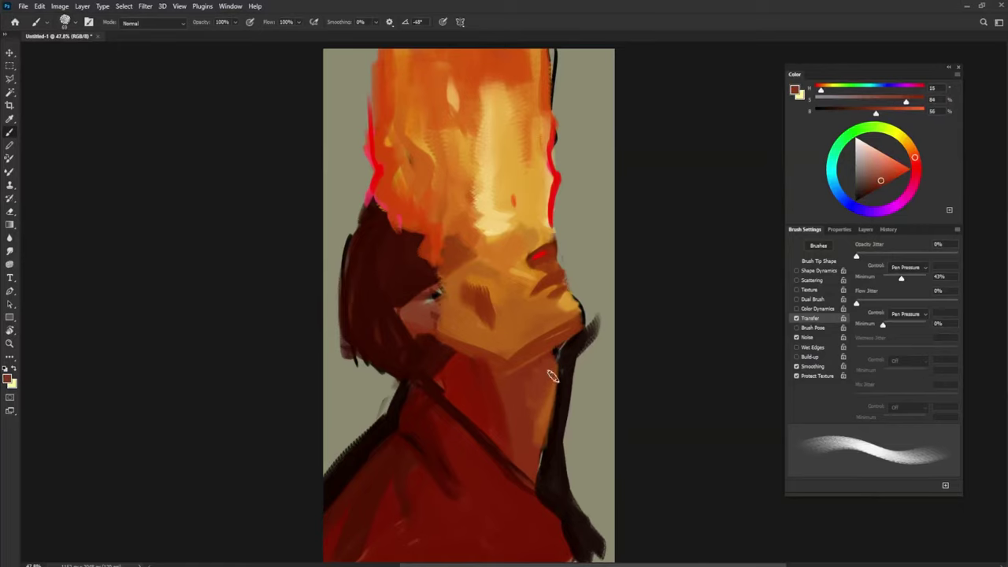
Redraw the dark contour along the front of the neck down to the collar in near-black at hue 13, brightness 10
key(shift+Right)
key(shift+Right)
key(shift+Right)
key(shift+Right)
key(shift+Right)
mouse_move(568, 340)
mouse_down()
mouse_move(548, 357)
mouse_move(547, 470)
mouse_up()
alt+click(564, 385)
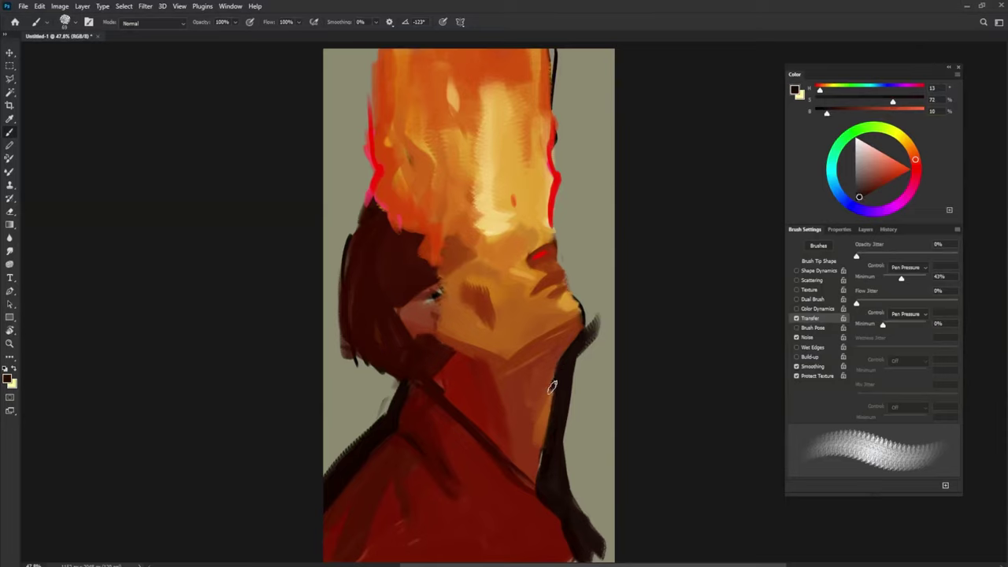
mouse_move(552, 388)
mouse_down()
mouse_move(541, 499)
mouse_move(564, 547)
mouse_up()
Clean up the garment's collar edge below the neck with sampled dark red at hue 10
alt+click(509, 479)
key(shift+Left)
key(shift+Left)
key(shift+Left)
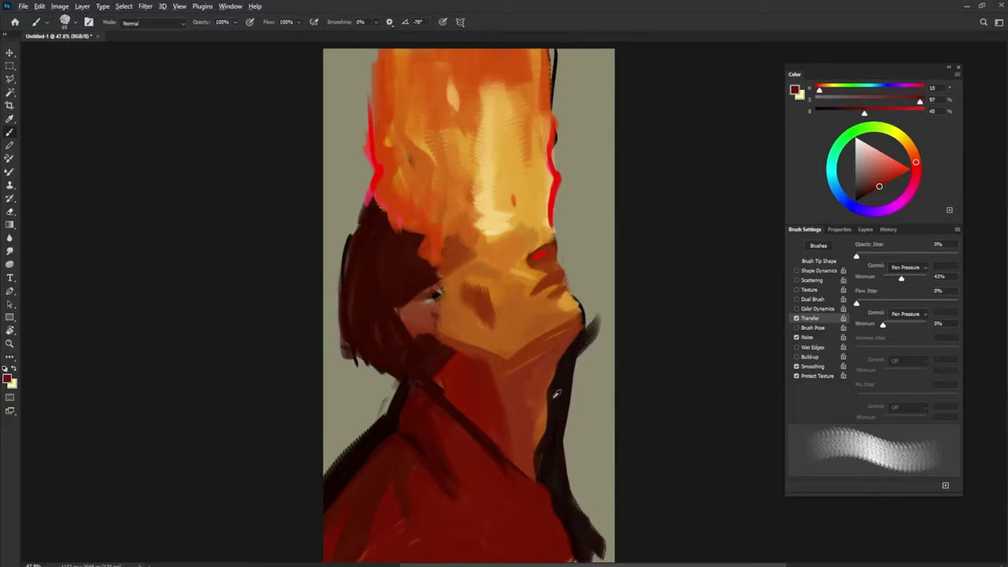
Brush sampled near-black into the background in front of the neck and at the canvas edge behind the hair
alt+click(573, 397)
mouse_move(622, 314)
mouse_down()
mouse_move(596, 353)
mouse_move(571, 446)
mouse_up()
key(shift+Right)
key(shift+Right)
key(shift+Right)
mouse_move(329, 359)
mouse_down()
mouse_move(344, 245)
mouse_move(328, 370)
mouse_up()
Fill the background behind the hair and above the shoulder with near-black at hue 11, saturation 89, brightness 7
alt+click(385, 424)
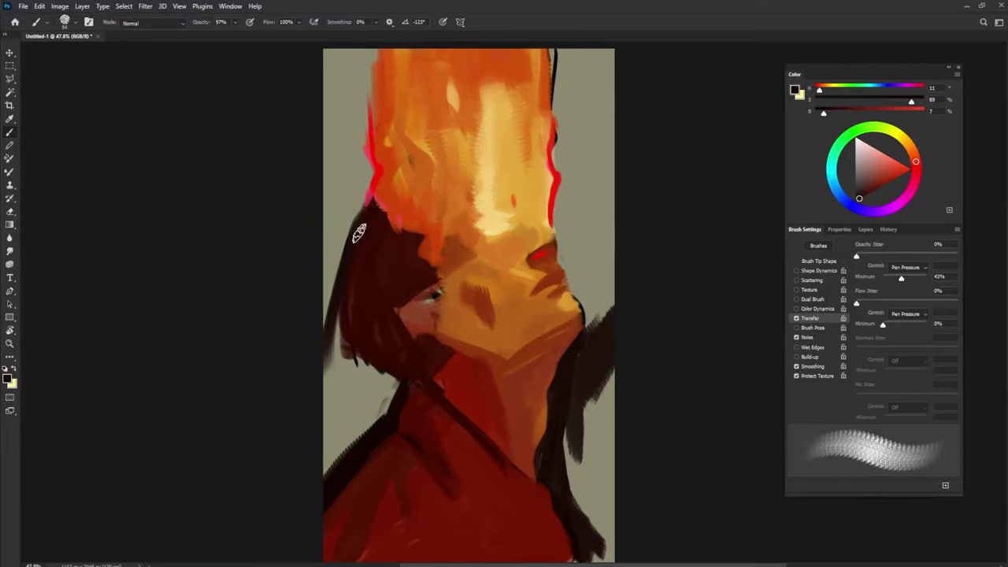
drag(365, 211, 337, 358)
key(shift+Left)
key(shift+Left)
mouse_move(345, 316)
mouse_down()
mouse_move(385, 418)
mouse_move(373, 395)
mouse_up()
mouse_move(356, 386)
mouse_down()
mouse_move(329, 394)
mouse_move(328, 338)
mouse_up()
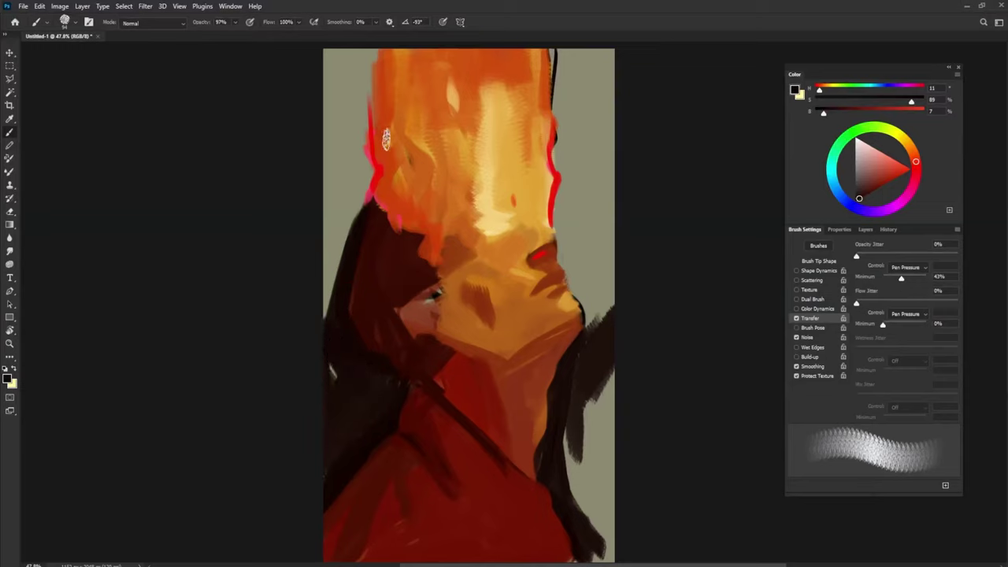
Cover the background above the hair beside the flame with near-black and trim the flame's opposite edge down to the nose
mouse_move(360, 212)
mouse_down()
mouse_move(373, 44)
mouse_move(340, 248)
mouse_move(337, 137)
mouse_move(331, 211)
mouse_move(329, 141)
mouse_move(348, 39)
mouse_move(357, 43)
mouse_move(357, 138)
mouse_move(323, 55)
mouse_move(357, 166)
mouse_move(371, 46)
mouse_move(339, 49)
mouse_move(342, 89)
mouse_up()
mouse_move(549, 89)
mouse_down()
mouse_move(555, 38)
mouse_move(552, 224)
mouse_move(562, 241)
mouse_move(554, 238)
mouse_up()
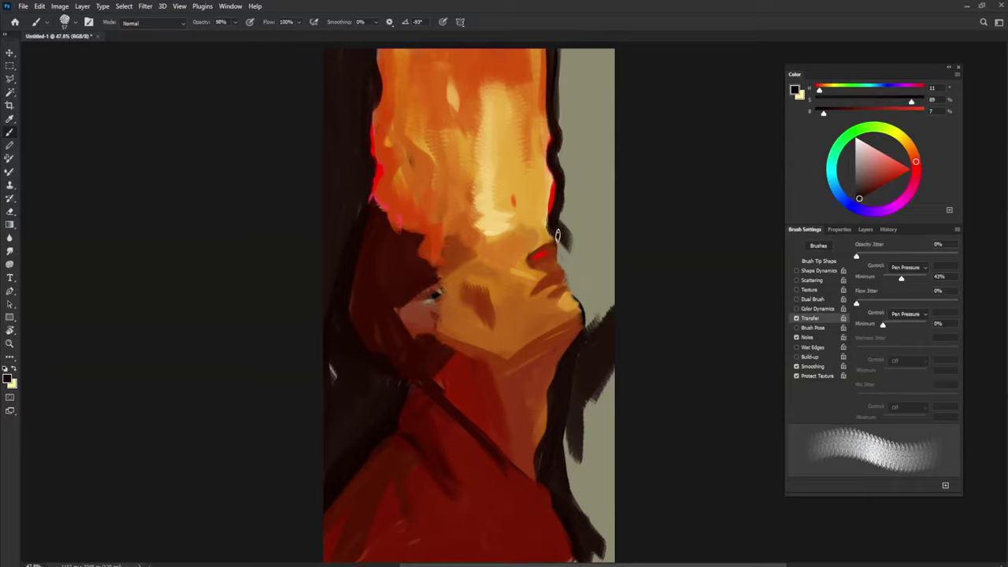
Fill the remaining background in front of the neck, face and flame with near-black using a brush angled at -18°
key(shift+Left)
key(shift+Left)
key(shift+Left)
key(shift+Left)
key(shift+Left)
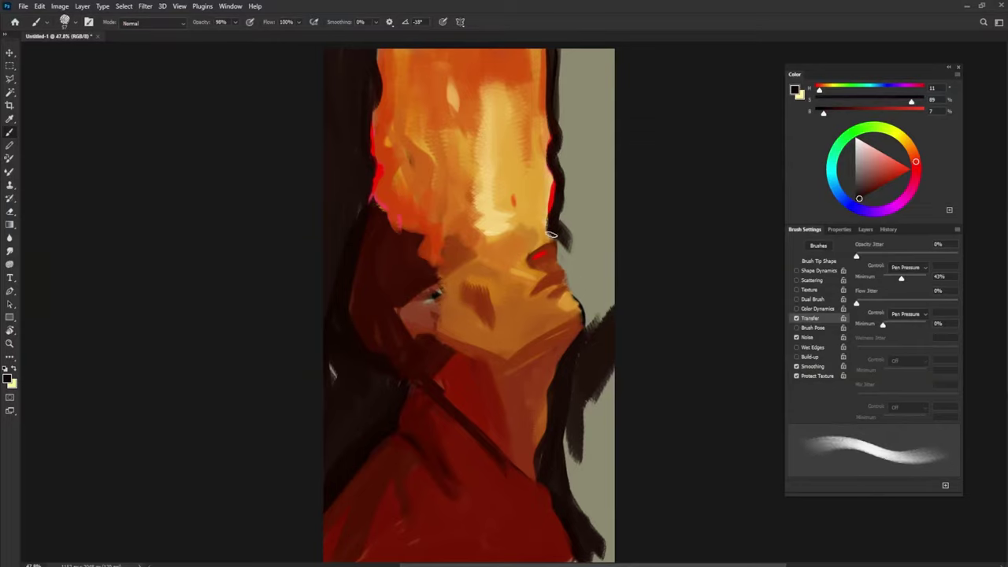
drag(557, 238, 559, 267)
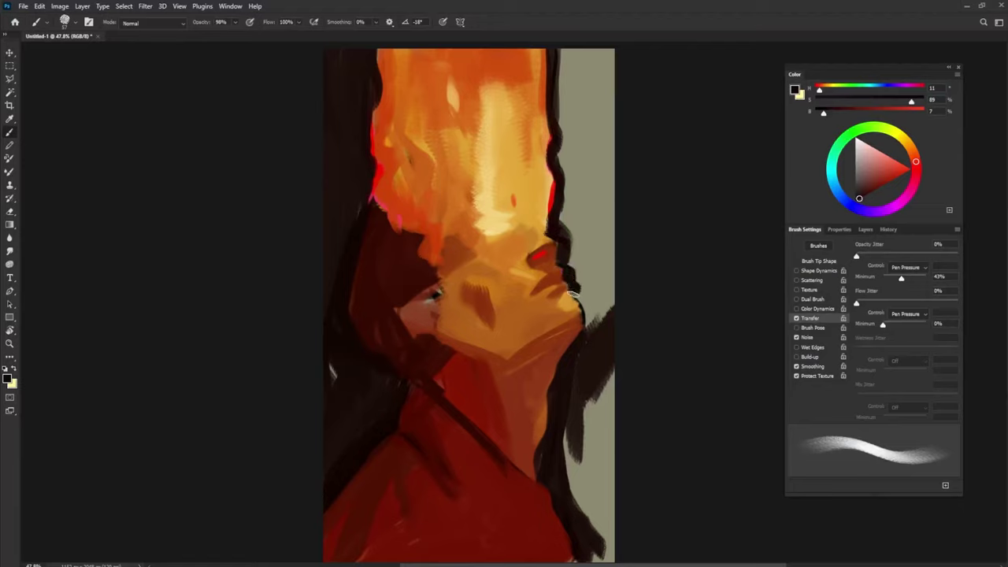
mouse_move(578, 302)
mouse_down()
mouse_move(587, 324)
mouse_move(594, 302)
mouse_move(586, 307)
mouse_move(614, 329)
mouse_move(574, 459)
mouse_move(578, 496)
mouse_move(603, 441)
mouse_move(606, 536)
mouse_move(619, 545)
mouse_move(601, 503)
mouse_up()
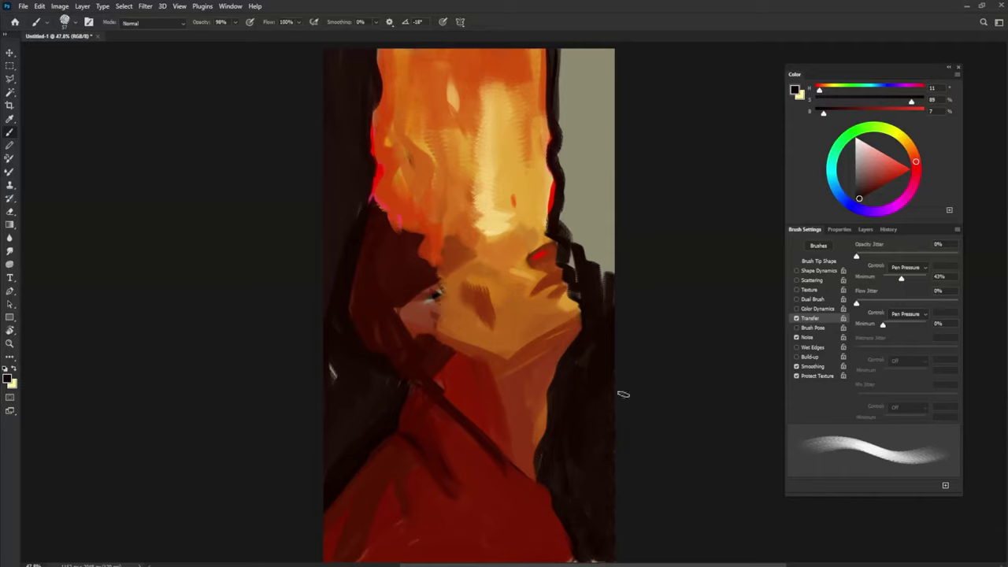
mouse_move(565, 47)
mouse_down()
mouse_move(569, 149)
mouse_move(587, 63)
mouse_move(604, 167)
mouse_move(620, 39)
mouse_move(578, 53)
mouse_move(560, 158)
mouse_move(612, 260)
mouse_move(586, 267)
mouse_move(565, 173)
mouse_move(574, 263)
mouse_move(602, 271)
mouse_move(606, 350)
mouse_move(601, 206)
mouse_up()
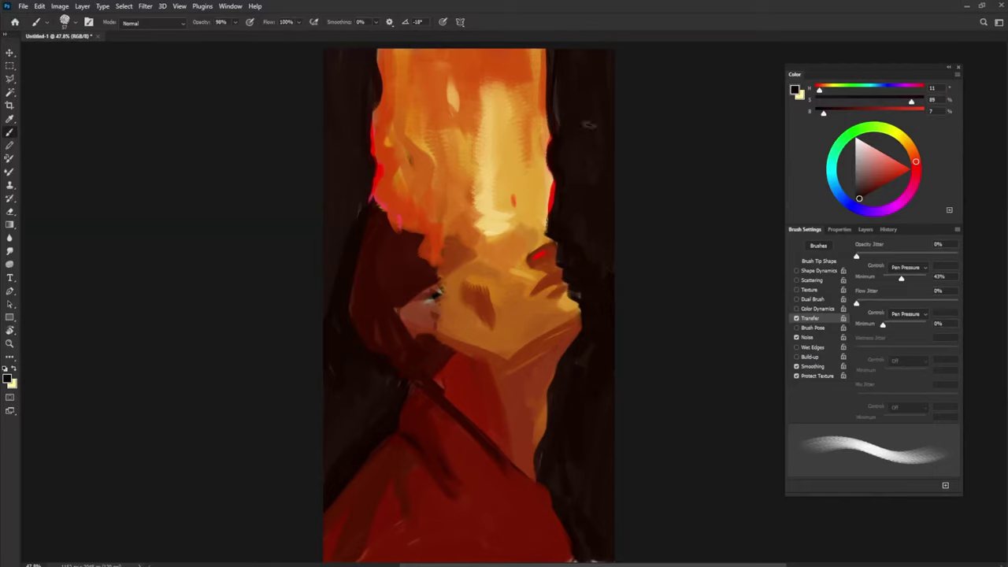
Paint pale yellow licks along the flame's front edge and upper centre, plus a small dark gap inside the flame
mouse_move(531, 238)
mouse_down()
mouse_move(551, 227)
mouse_move(561, 201)
mouse_move(548, 134)
mouse_move(517, 115)
mouse_move(519, 104)
mouse_up()
alt+click(496, 218)
alt+click(566, 129)
alt+click(527, 84)
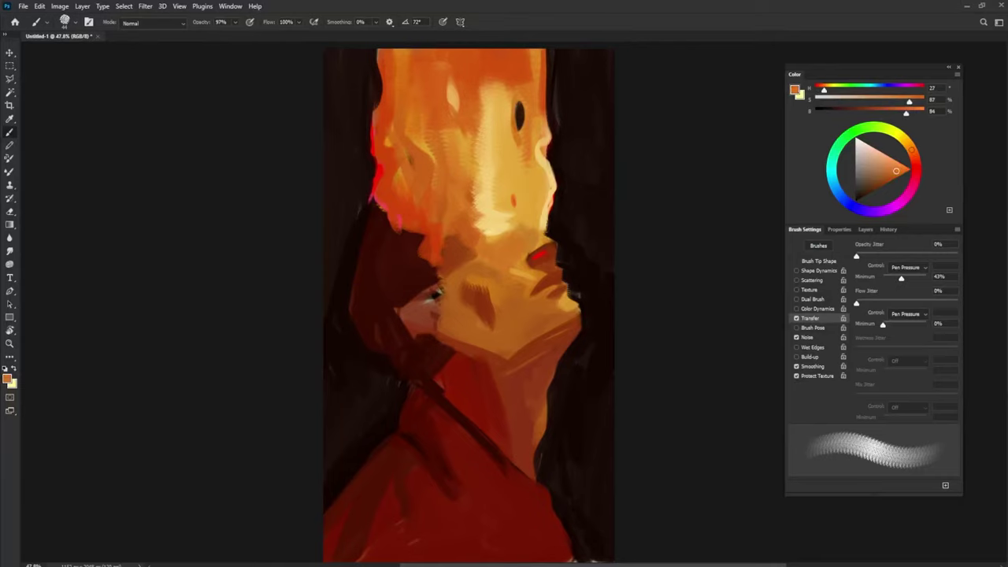
alt+click(493, 158)
mouse_move(490, 96)
mouse_down()
mouse_move(485, 61)
mouse_move(519, 83)
mouse_up()
alt+click(485, 203)
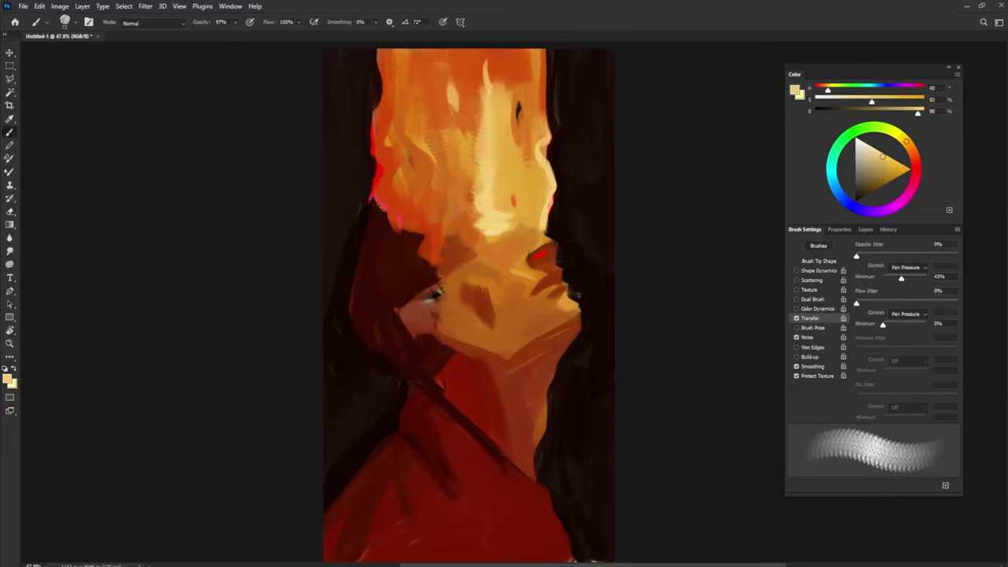
Streak sampled yellow and orange wisps through the middle of the flame above the cheek with a smaller brush
drag(456, 224, 453, 147)
drag(460, 200, 459, 223)
alt+click(443, 156)
mouse_move(449, 148)
mouse_down()
mouse_move(445, 224)
mouse_move(456, 153)
mouse_move(451, 191)
mouse_up()
key(bracketleft)
key(bracketleft)
key(bracketleft)
key(bracketleft)
alt+click(469, 221)
alt+click(458, 205)
drag(503, 155, 511, 154)
alt+click(463, 226)
drag(463, 224, 452, 161)
Paint light orange flicks at hue 31 along the flame's lower edge where it meets the hair
key(bracketleft)
key(bracketleft)
alt+click(422, 246)
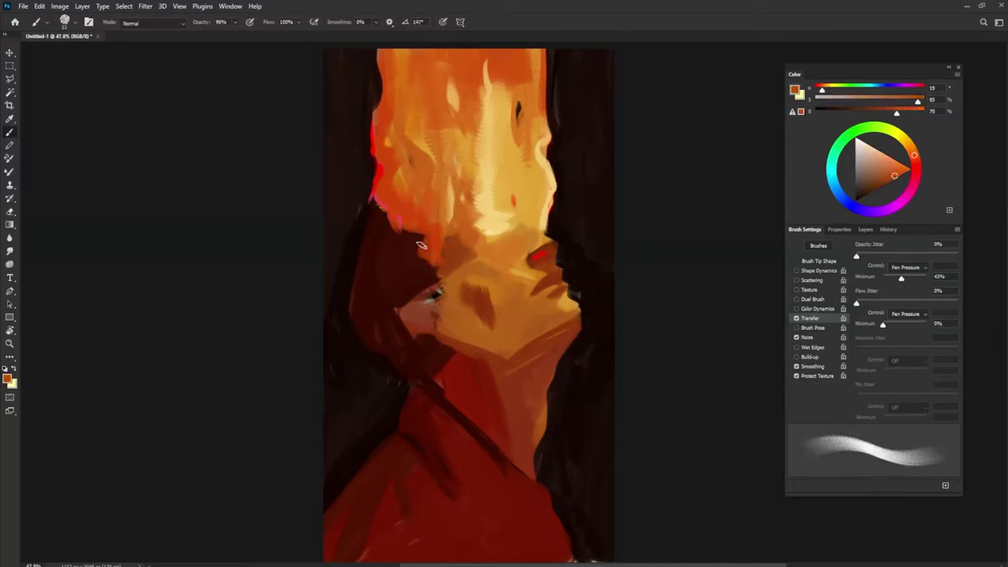
alt+click(461, 163)
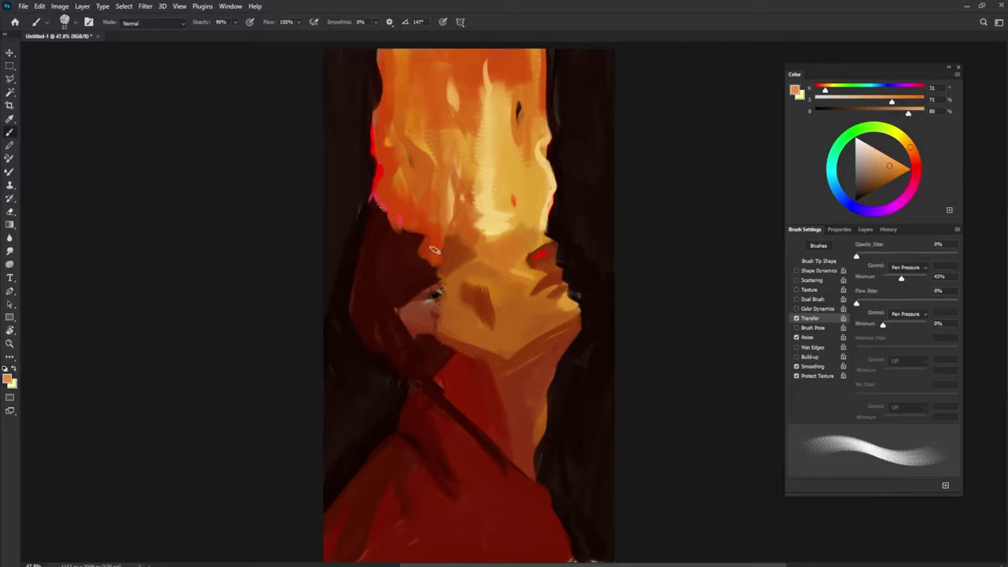
mouse_move(436, 270)
mouse_down()
mouse_move(413, 208)
mouse_move(429, 240)
mouse_up()
alt+click(435, 208)
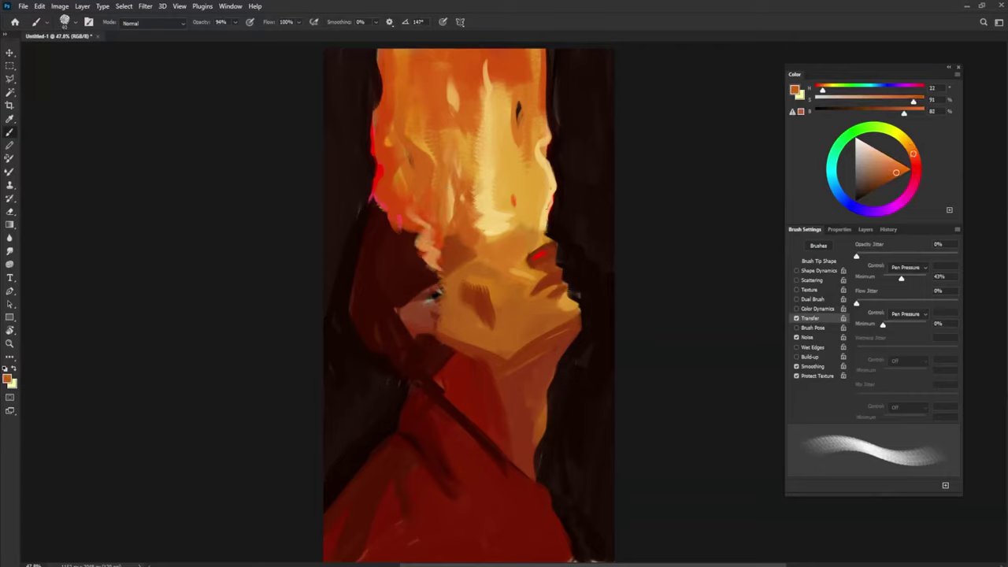
Add yellow-orange highlights at hue 39 across the upper cheek and blend sampled orange into the cheek beside the ear
alt+click(528, 219)
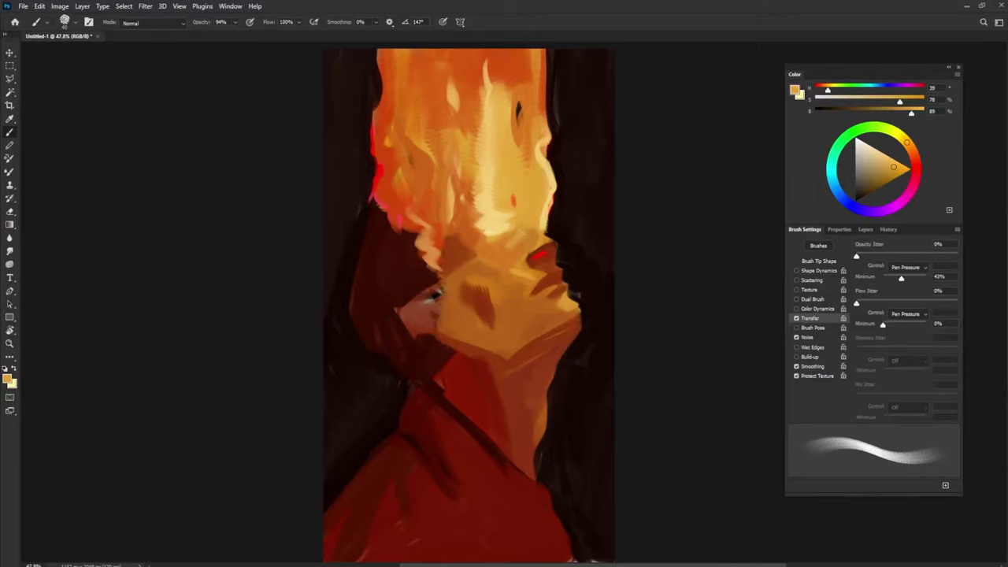
drag(481, 285, 497, 277)
alt+click(453, 261)
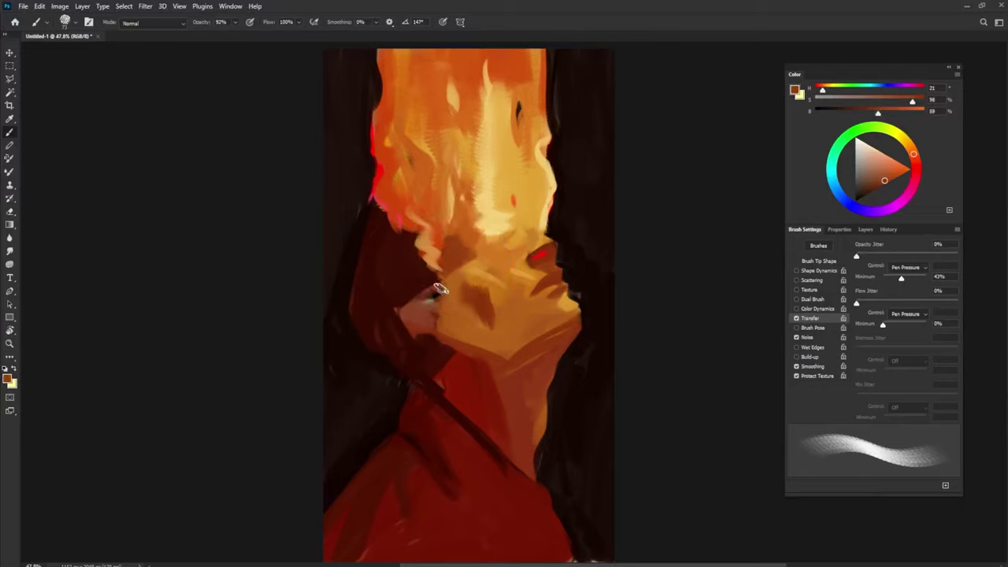
alt+click(494, 274)
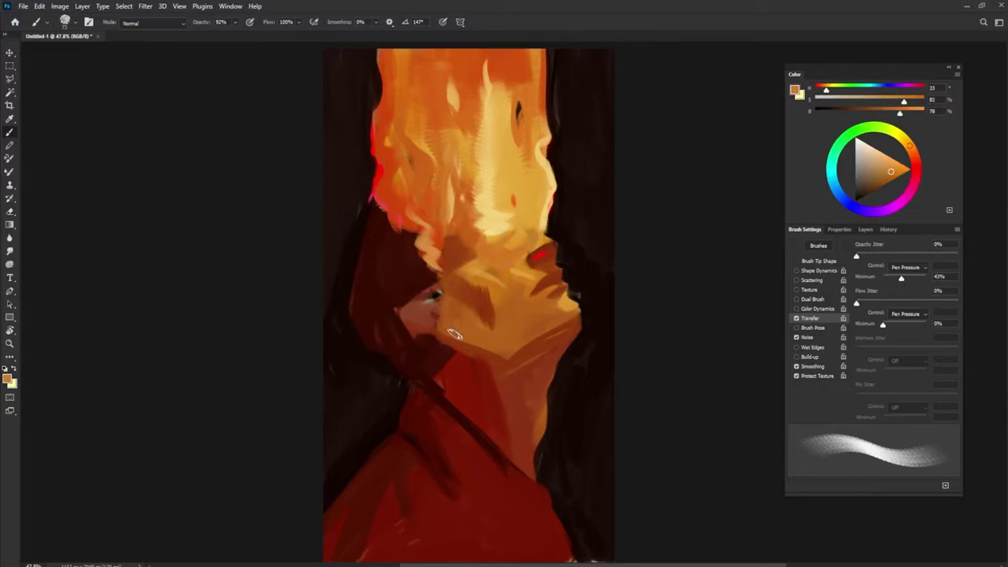
drag(460, 312, 461, 310)
Repaint the ear in dark red and shade the area beneath it with sampled dark brown-red
alt+click(425, 276)
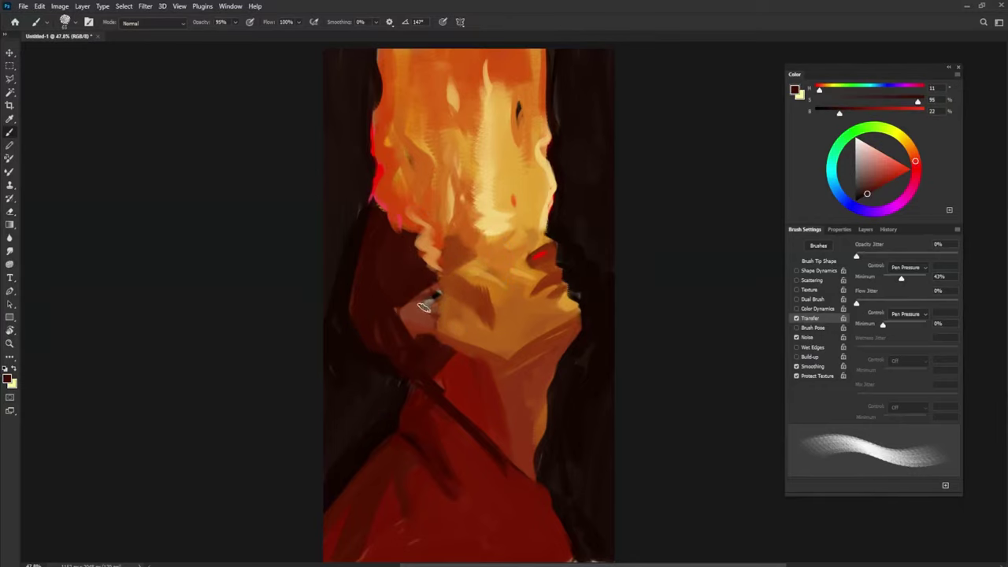
mouse_move(399, 308)
mouse_down()
mouse_move(430, 342)
mouse_move(404, 303)
mouse_move(438, 317)
mouse_move(405, 320)
mouse_move(421, 302)
mouse_move(436, 324)
mouse_up()
alt+click(466, 367)
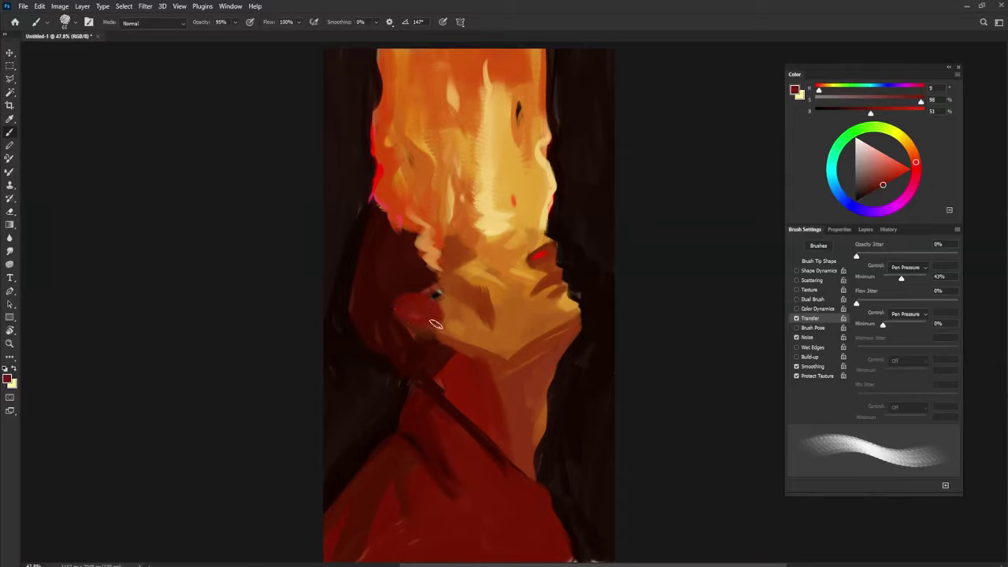
alt+click(410, 337)
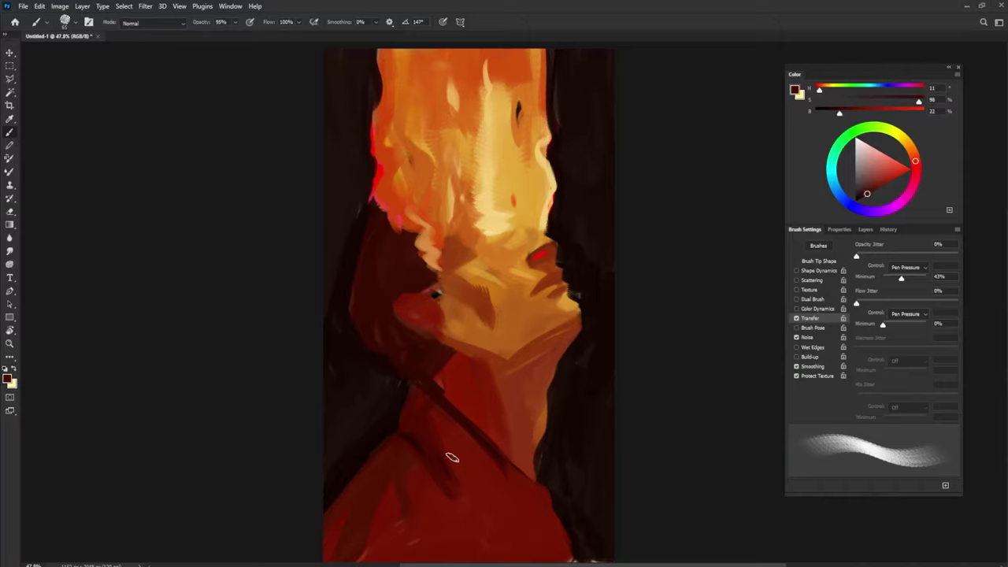
Darken the hair around the ear with near-black at hue 11, saturation 100, brightness 7, and touch up its back edge
click(860, 198)
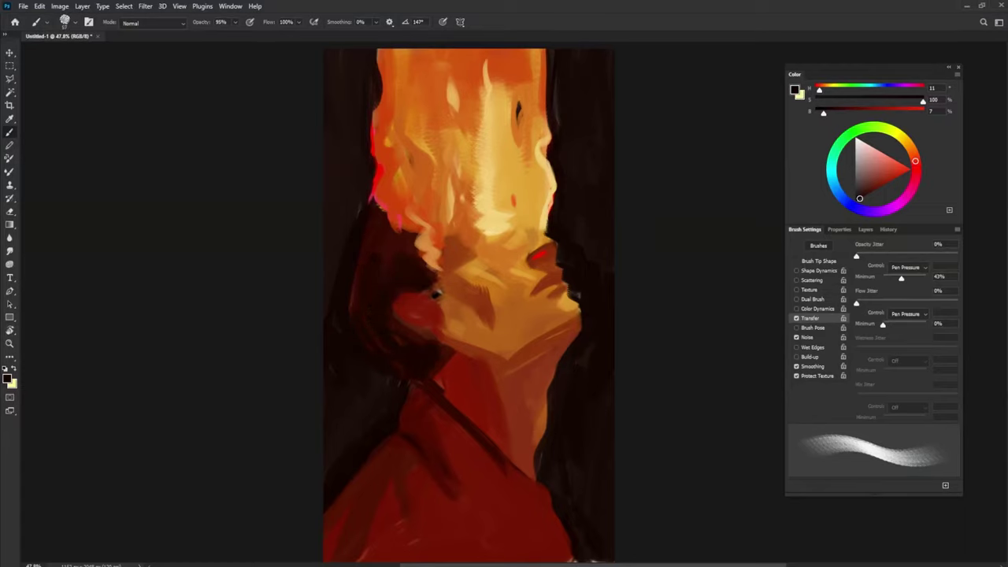
alt+click(380, 195)
drag(374, 279, 359, 277)
mouse_move(373, 218)
mouse_down()
mouse_move(354, 247)
mouse_move(360, 234)
mouse_up()
Outline the back of the hair down to the nape with a teal rim light at hue 187, brightness 33
click(832, 173)
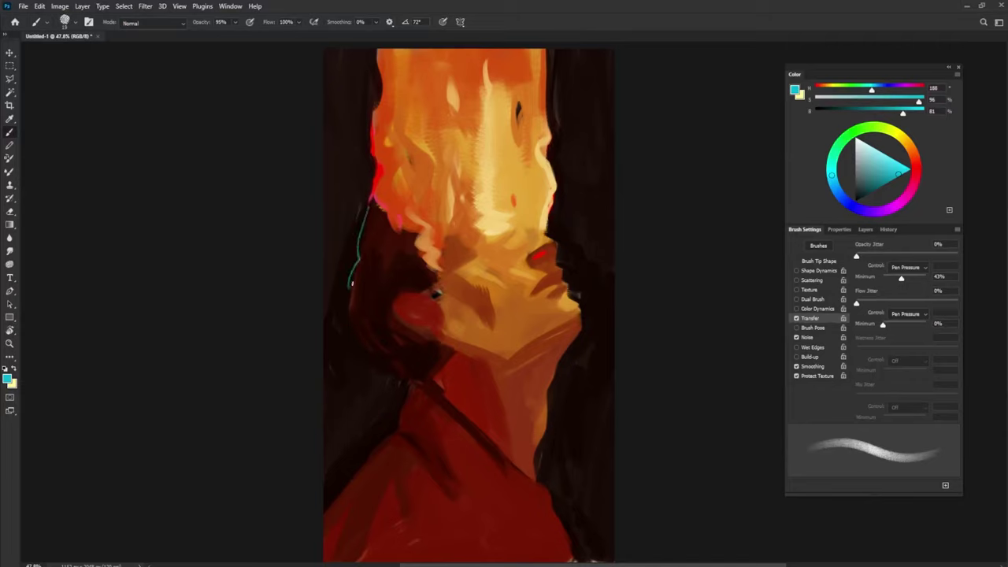
mouse_move(352, 284)
mouse_down()
mouse_move(378, 209)
mouse_move(361, 247)
mouse_up()
alt+click(362, 251)
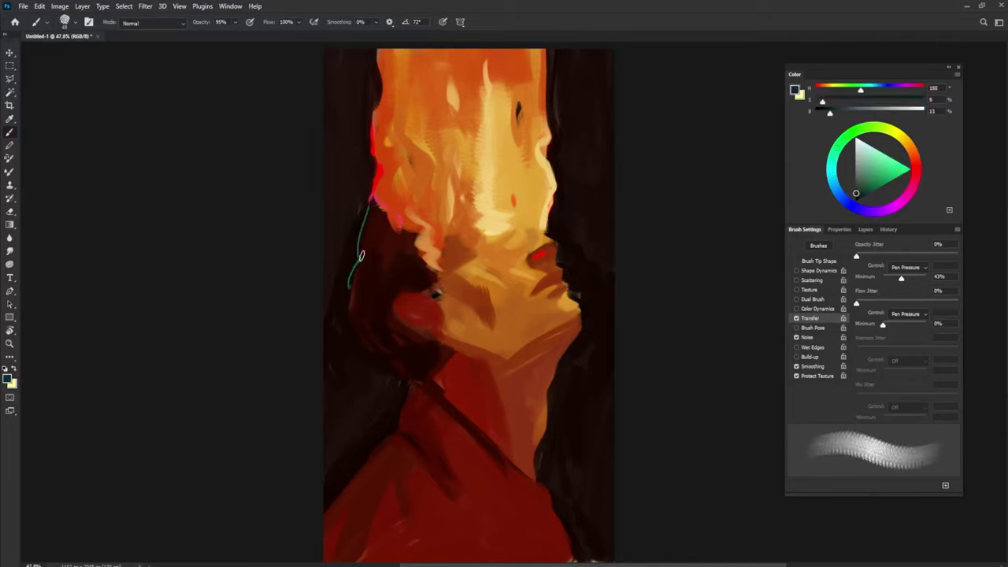
alt+click(358, 260)
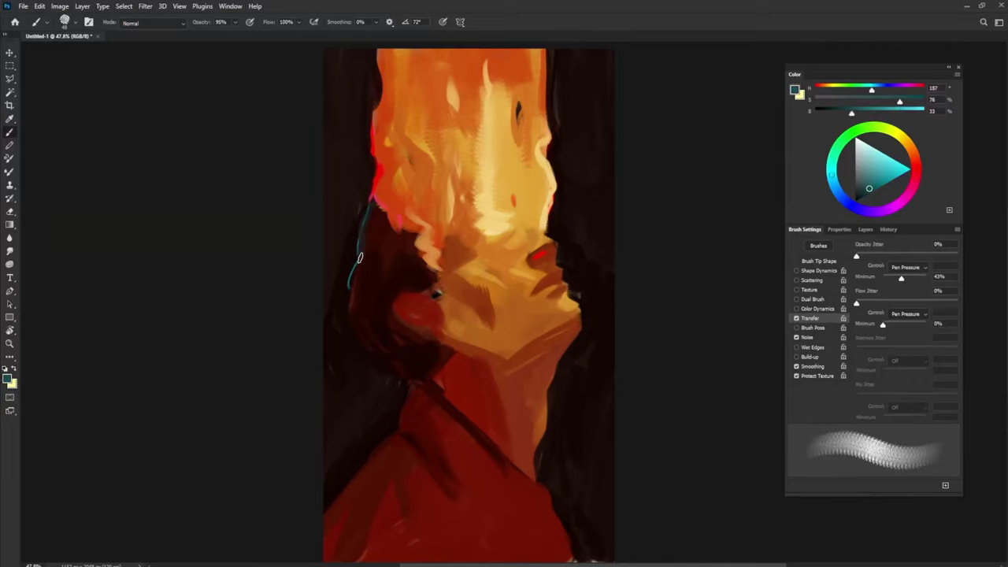
mouse_move(358, 260)
mouse_down()
mouse_move(363, 225)
mouse_move(346, 283)
mouse_move(353, 275)
mouse_move(341, 281)
mouse_move(348, 315)
mouse_move(360, 342)
mouse_move(410, 378)
mouse_up()
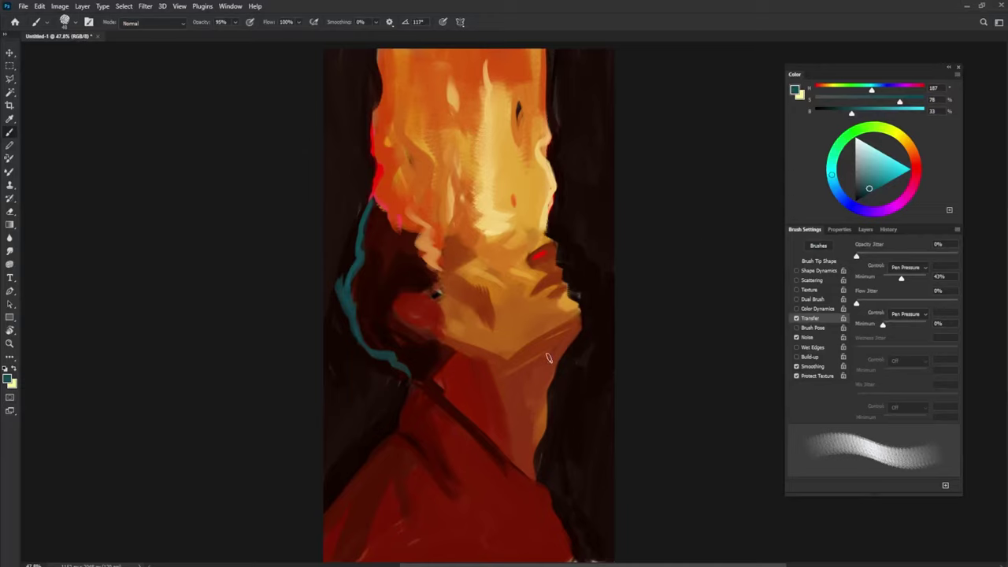
Continue the teal rim light along the back of the collar and shoulder, and brush a teal patch onto the collar
mouse_move(411, 378)
mouse_down()
mouse_move(392, 423)
mouse_move(407, 381)
mouse_up()
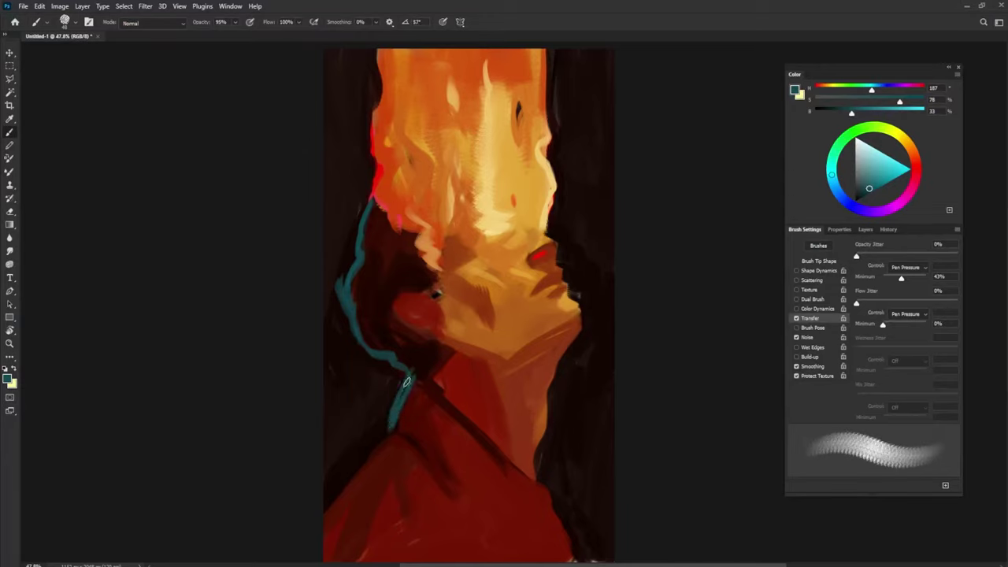
drag(392, 427, 325, 523)
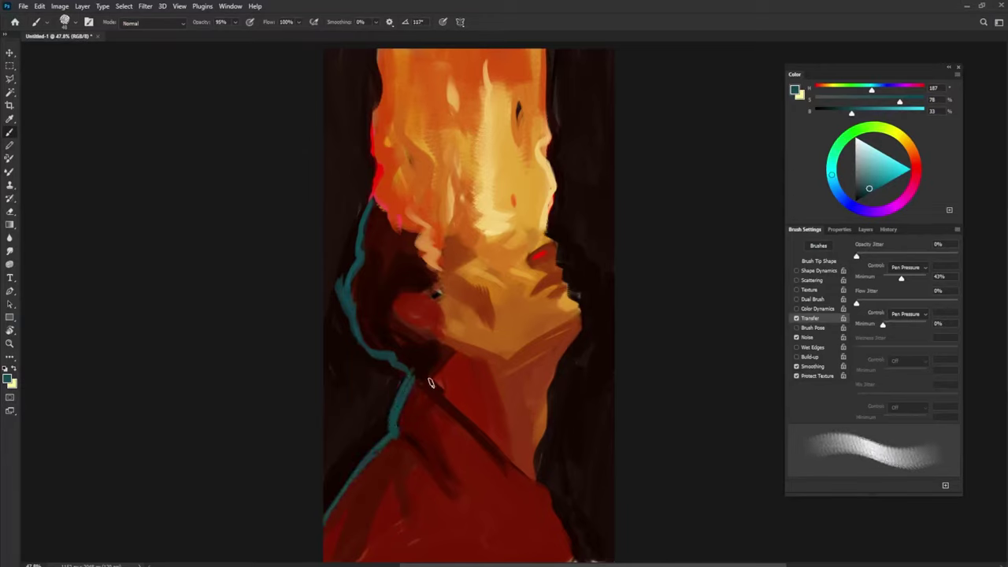
mouse_move(428, 391)
mouse_down()
mouse_move(421, 386)
mouse_move(450, 408)
mouse_move(423, 399)
mouse_move(418, 418)
mouse_up()
Run the teal rim light down the front of the neck from the jaw to the collar
key(shift+Right)
key(shift+Right)
key(shift+Right)
key(shift+Right)
key(shift+Right)
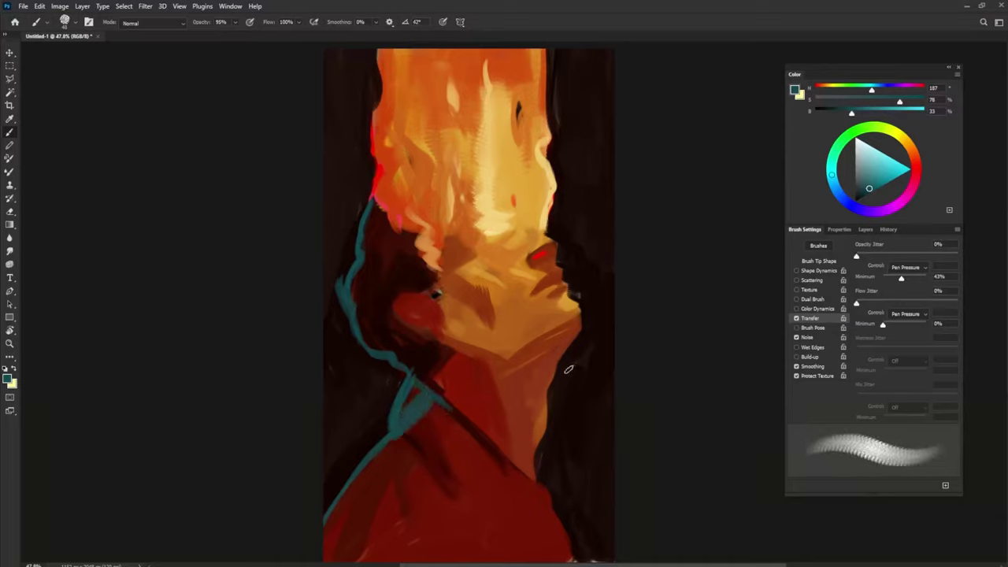
mouse_move(570, 345)
mouse_down()
mouse_move(550, 399)
mouse_move(552, 377)
mouse_move(540, 483)
mouse_up()
Paint teal along the garment's front edge and block in teal patches on the chest and upper arm
mouse_move(488, 447)
mouse_down()
mouse_move(563, 512)
mouse_move(557, 520)
mouse_move(573, 562)
mouse_up()
mouse_move(513, 515)
mouse_down()
mouse_move(530, 488)
mouse_move(516, 526)
mouse_move(573, 547)
mouse_move(537, 505)
mouse_move(550, 541)
mouse_move(549, 501)
mouse_up()
mouse_move(417, 489)
mouse_down()
mouse_move(464, 533)
mouse_move(424, 476)
mouse_move(418, 498)
mouse_move(468, 548)
mouse_up()
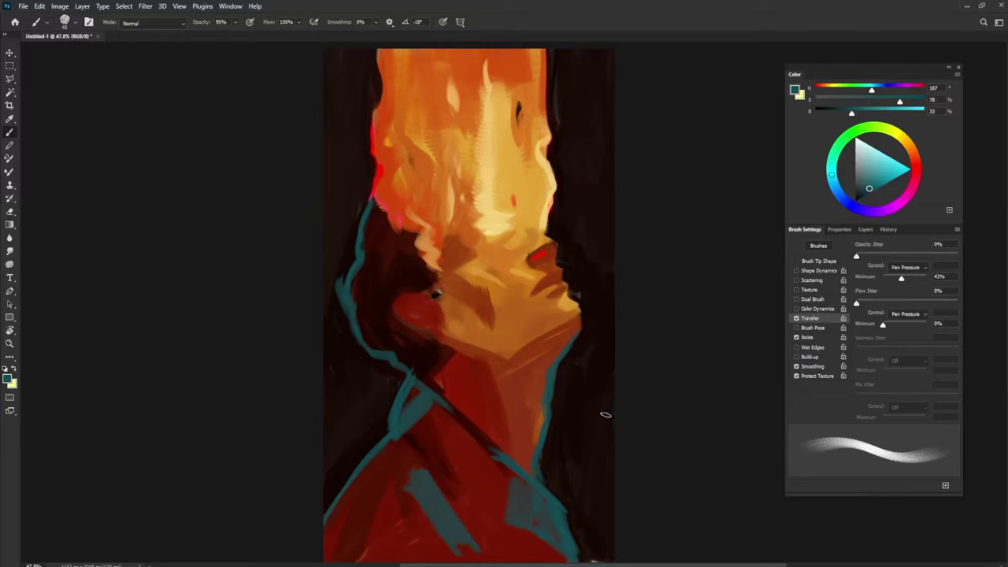
Edge the chin with the teal rim light using a smaller brush angled to the contour
key(shift+Left)
key(shift+Left)
key(shift+Left)
key(shift+Left)
key(shift+Left)
key(shift+Left)
key(shift+Left)
key(bracketleft)
key(bracketleft)
key(bracketleft)
key(bracketleft)
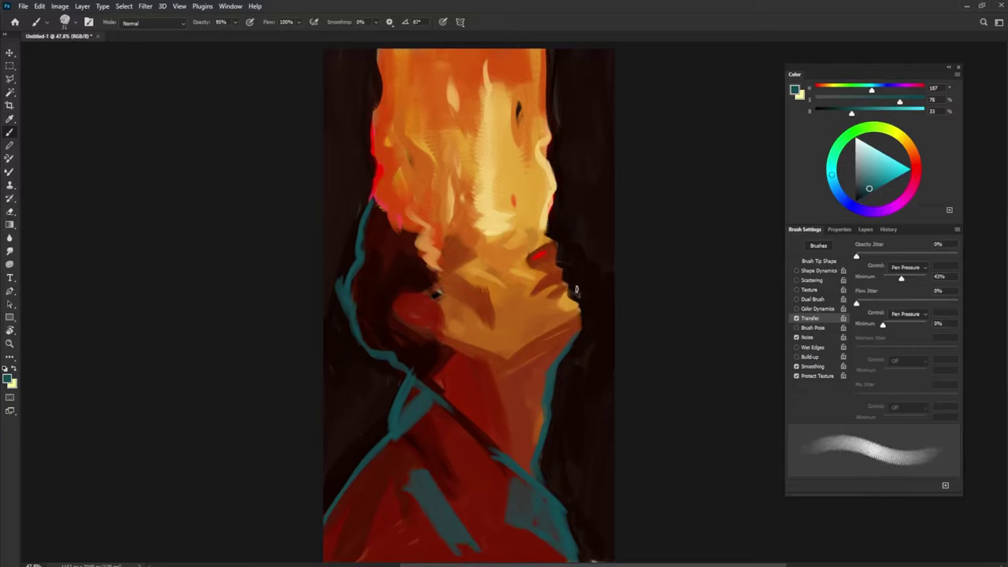
key(shift+Right)
key(shift+Right)
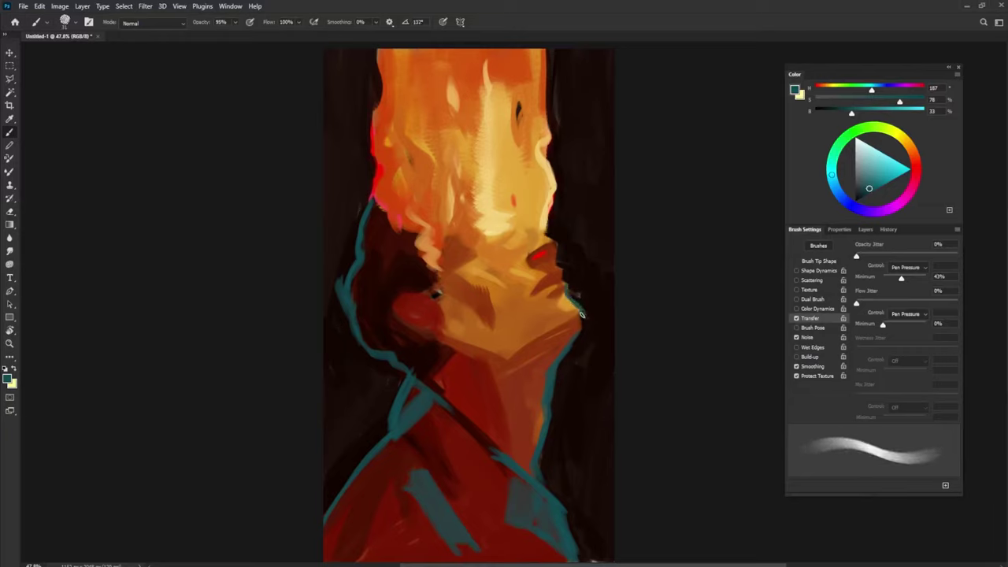
Extend the thin teal rim light from the chin over the lips to the nose, rotating the brush along the profile
key(shift+Left)
key(shift+Left)
key(shift+Left)
key(shift+Right)
key(shift+Right)
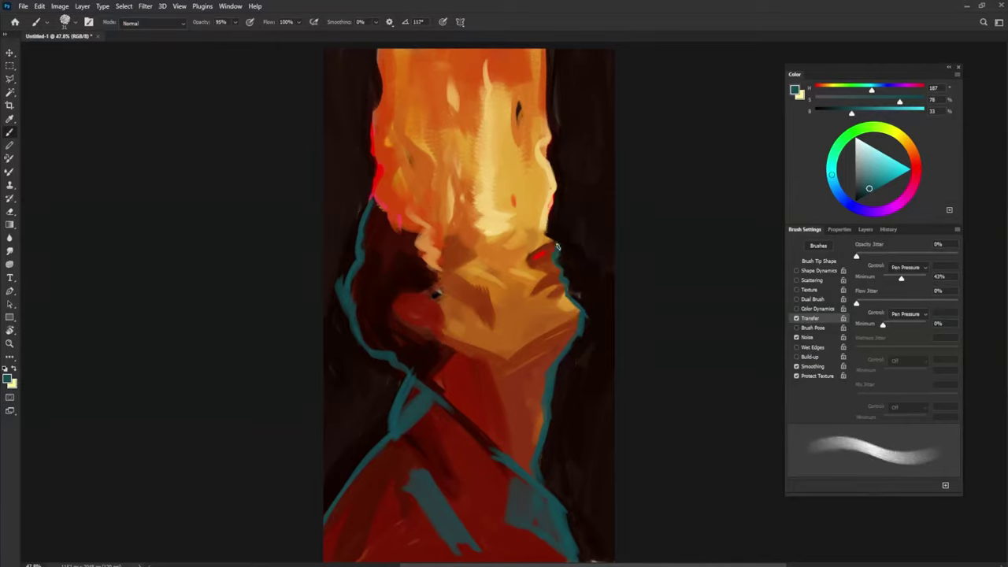
key(shift+Right)
key(shift+Right)
Highlight the nose tip with sampled pale yellow and accent its underside with saturated red at hue 5 and sampled brown
alt+click(563, 239)
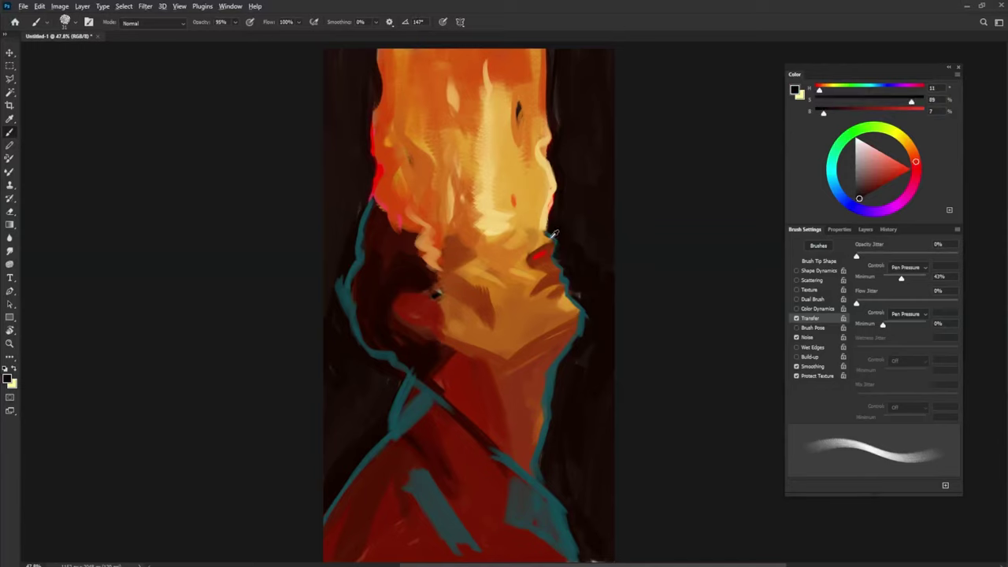
alt+click(554, 234)
alt+click(550, 216)
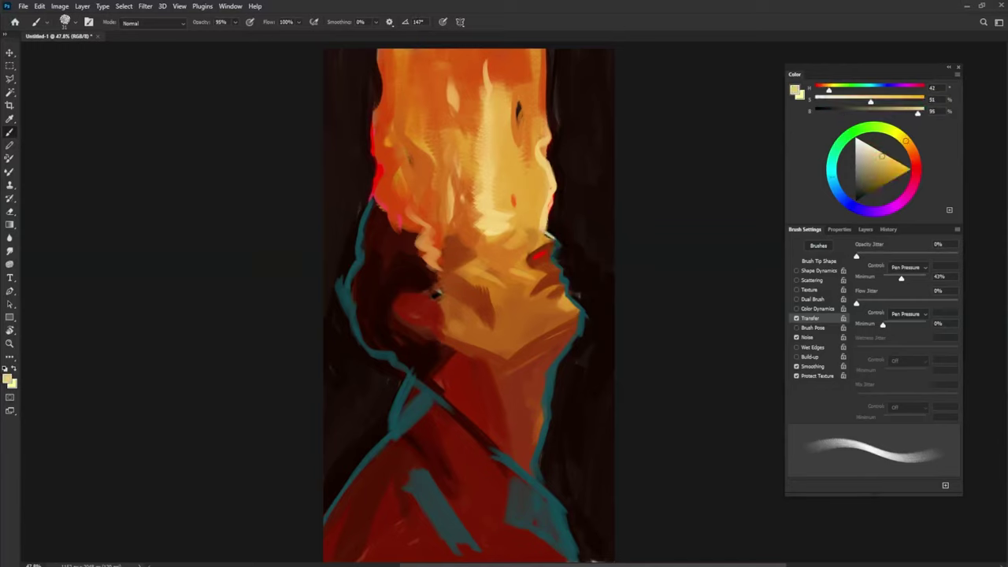
alt+click(557, 241)
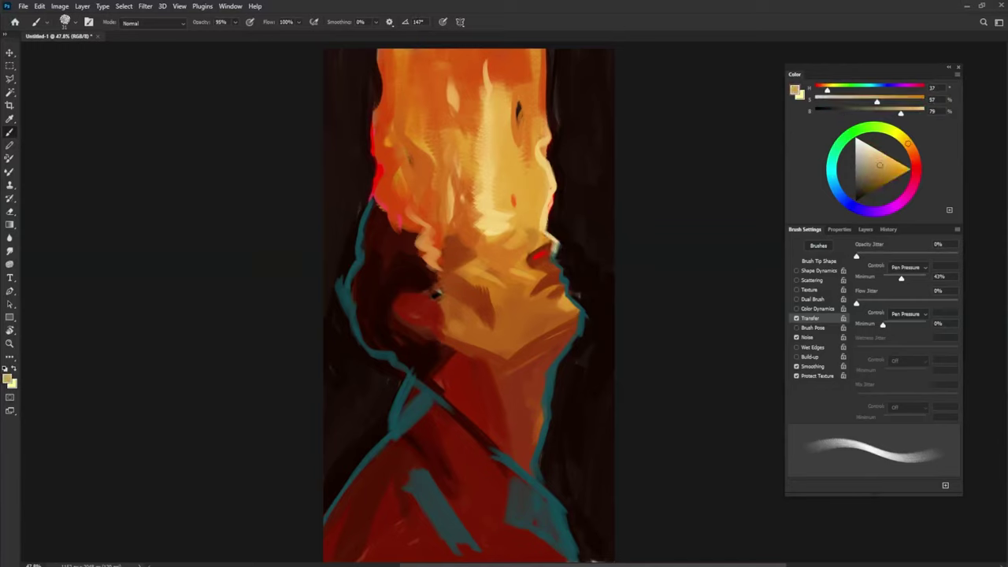
alt+click(541, 254)
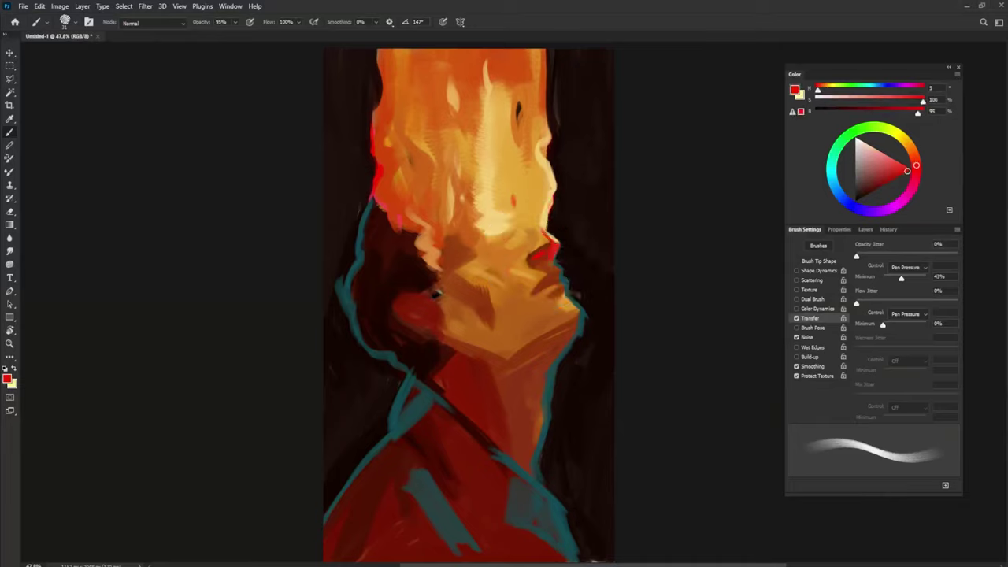
click(554, 242)
alt+click(552, 249)
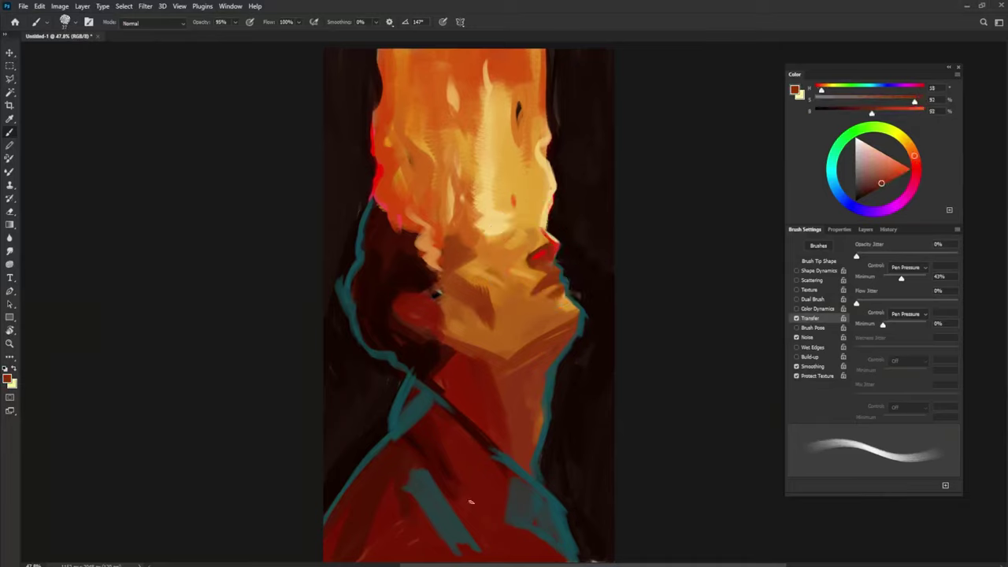
Refine the jawline's underside with sampled orange and dark red, and paint a near-black hollow inside the ear
alt+click(540, 264)
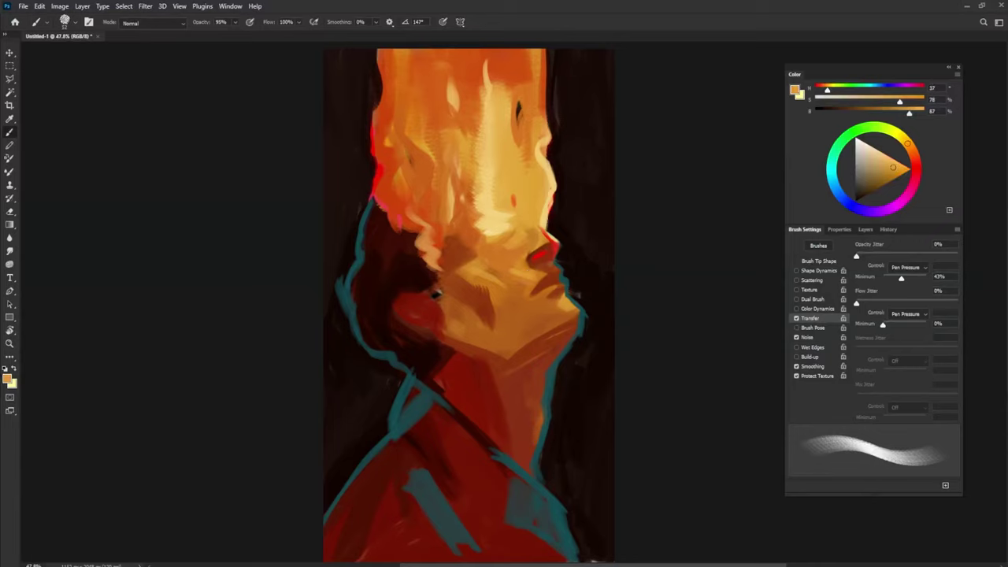
alt+click(532, 380)
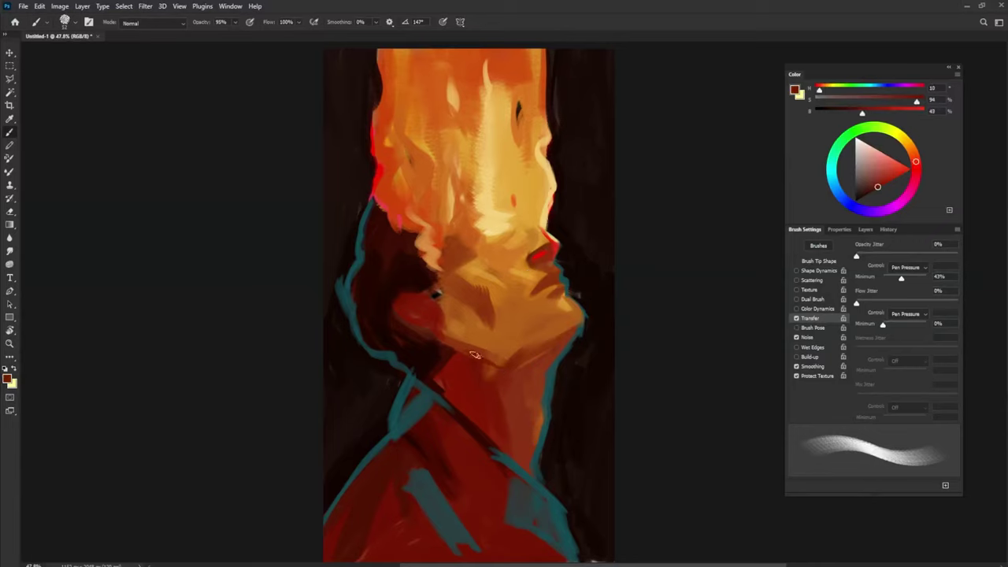
alt+click(452, 313)
alt+click(416, 262)
drag(417, 303, 432, 312)
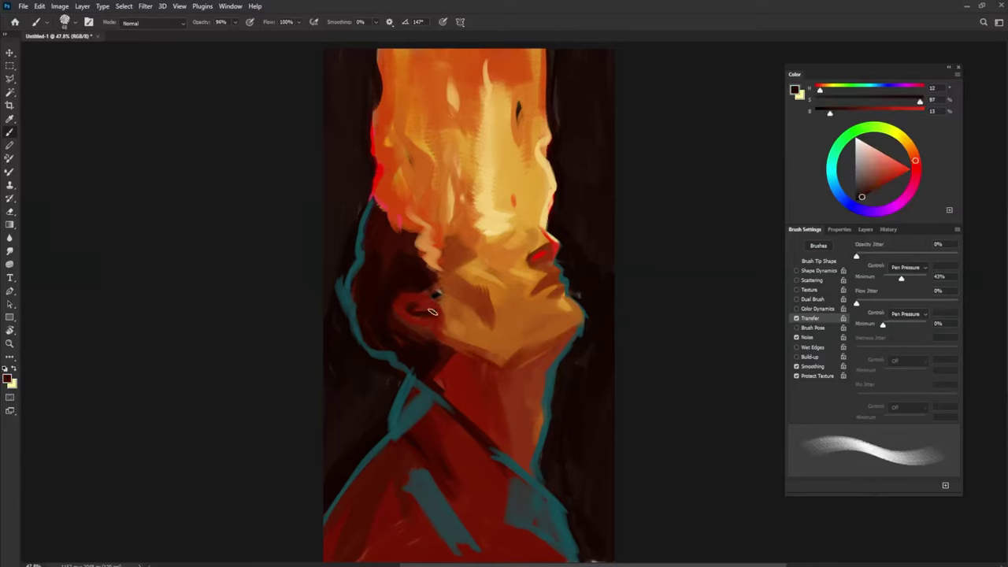
Shape the ear's folds with sampled dark reds and near-black, and model the skin beside the earlobe with sampled orange
alt+click(427, 311)
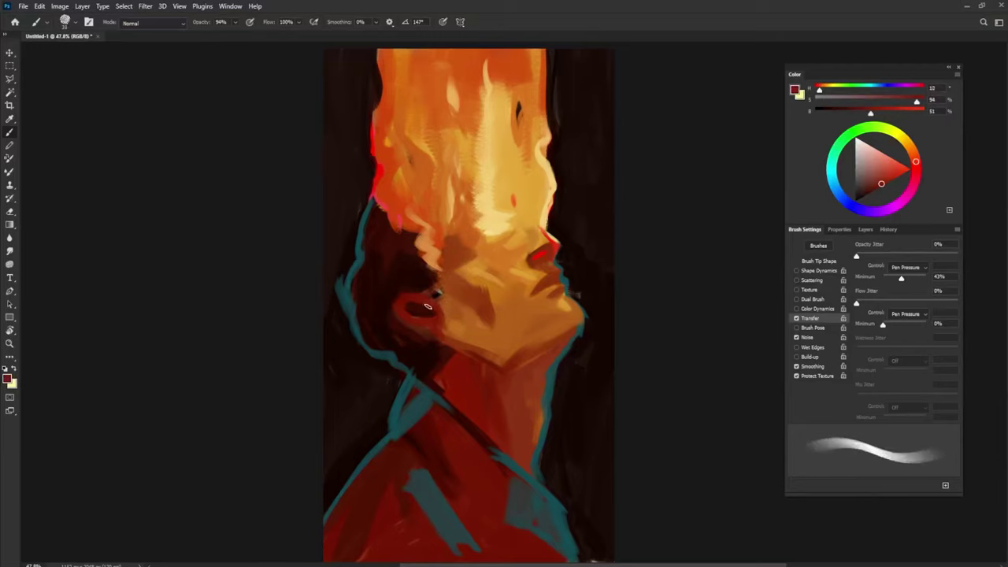
alt+click(422, 302)
alt+click(404, 310)
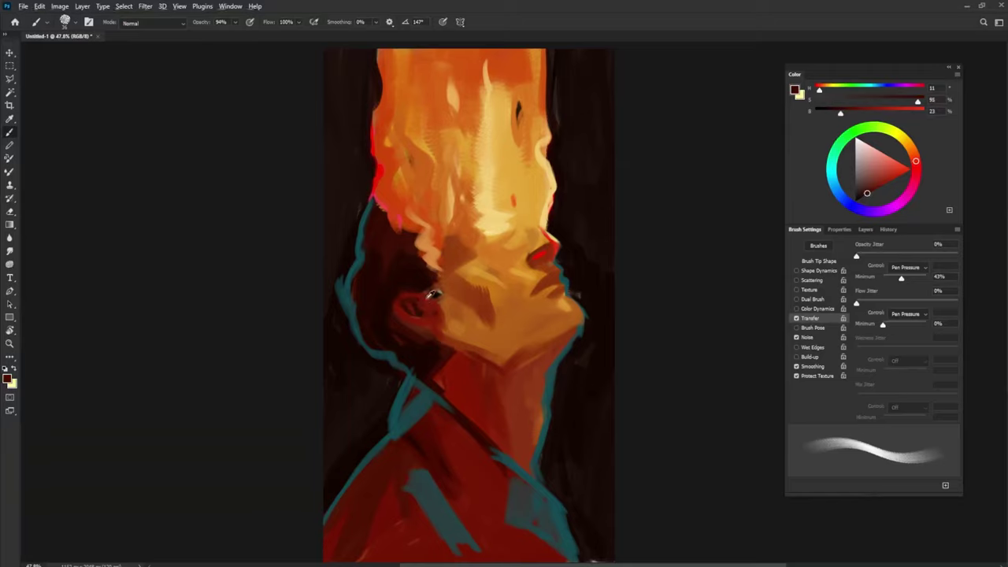
alt+click(420, 300)
alt+click(460, 316)
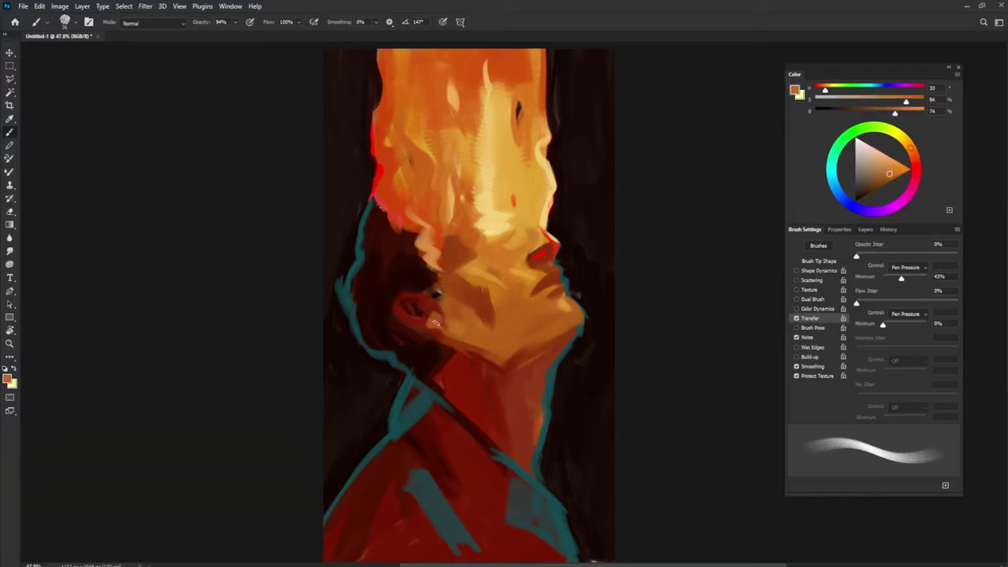
alt+click(433, 319)
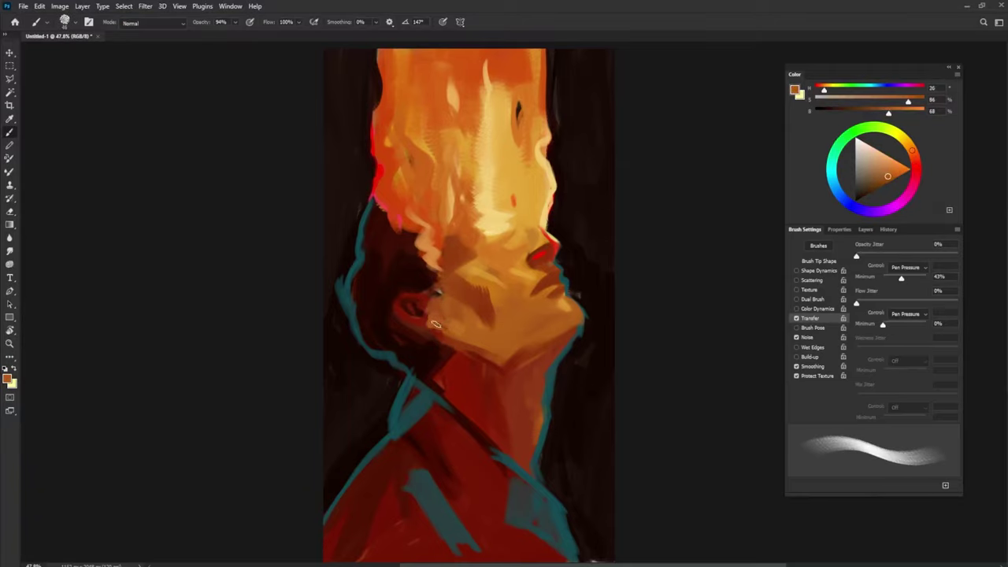
Deepen the shadow below the ear and along the jaw's underside with sampled dark red-brown
alt+click(438, 335)
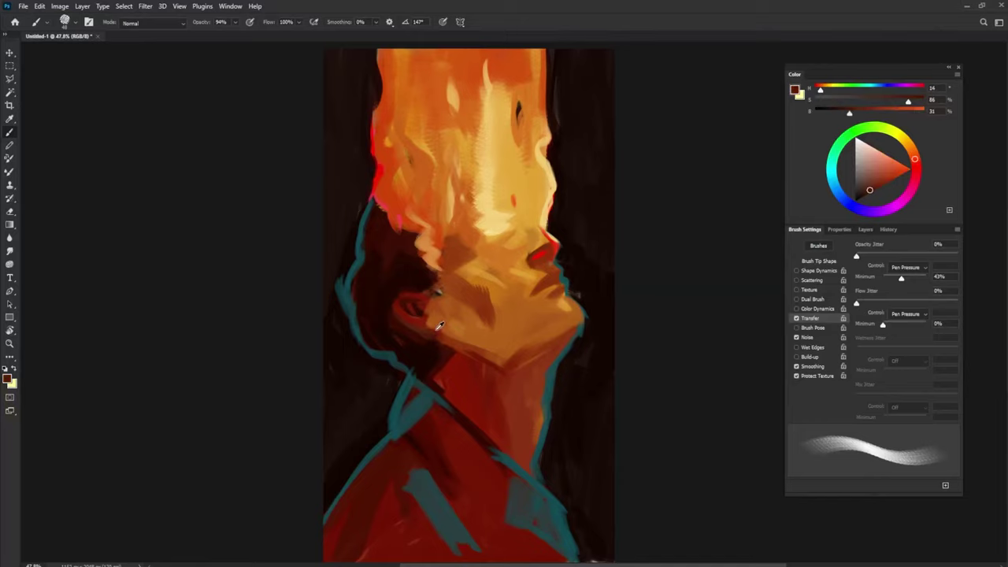
alt+click(443, 345)
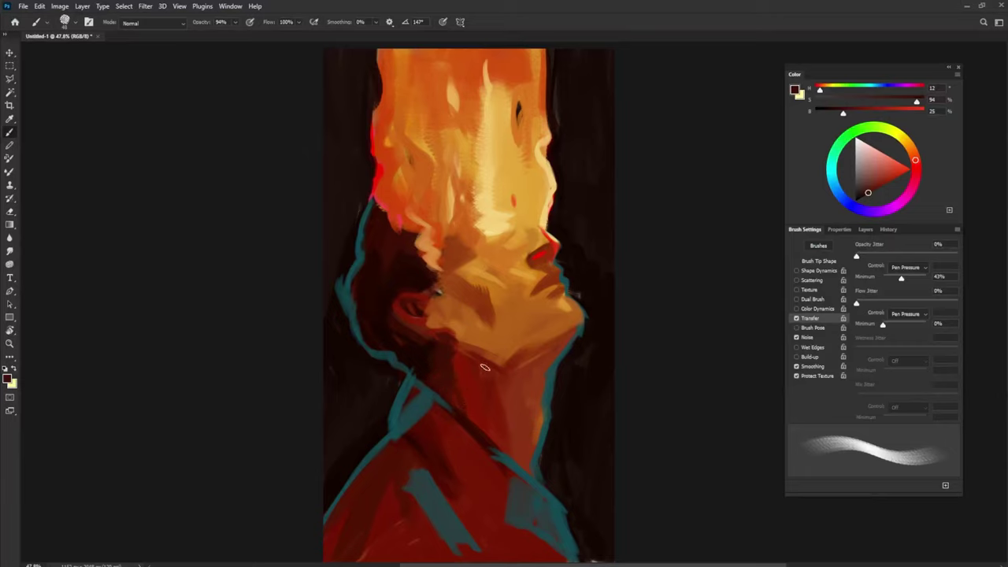
mouse_move(485, 366)
mouse_down()
mouse_move(459, 351)
mouse_move(497, 372)
mouse_move(463, 360)
mouse_move(529, 367)
mouse_up()
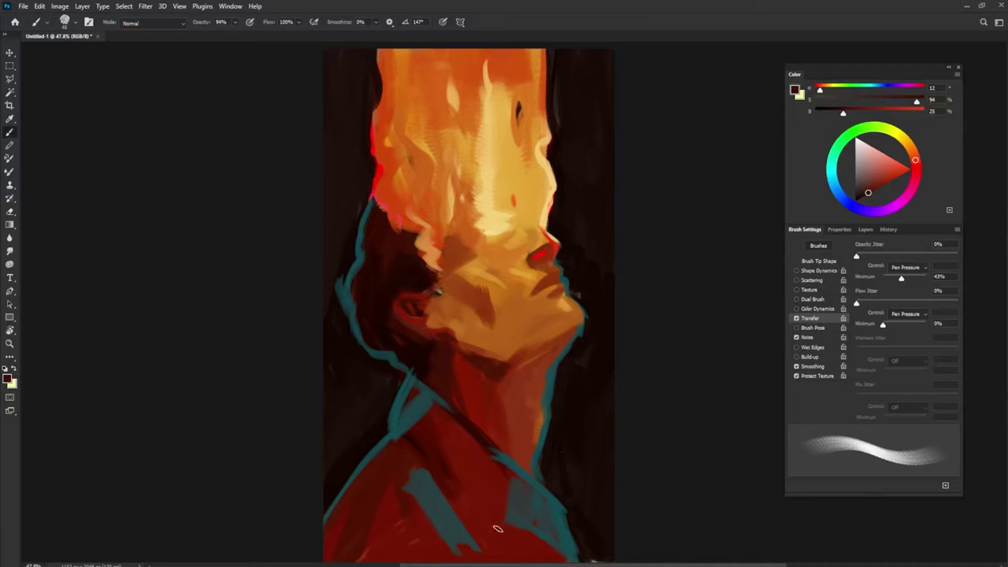
Rotate the brush to -168° and darken the bright red nostril with dark maroon and sampled reddish brown
key(shift+Left)
key(shift+Left)
key(shift+Left)
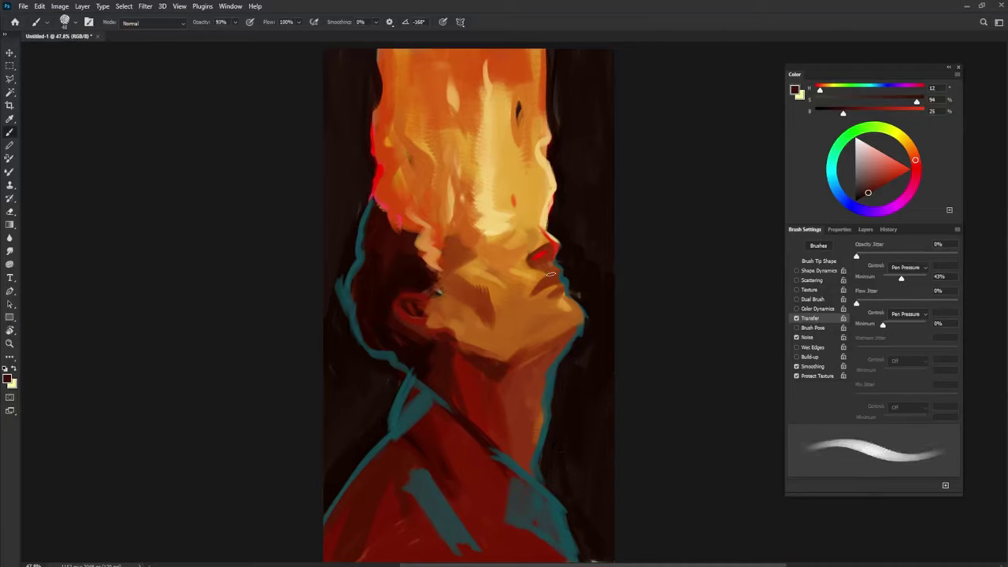
drag(540, 262, 545, 260)
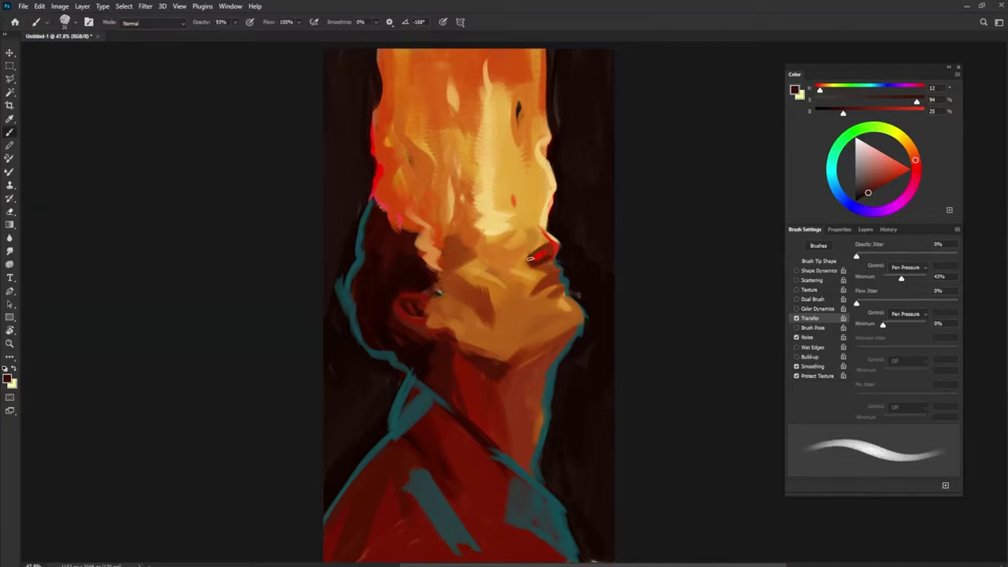
alt+click(548, 234)
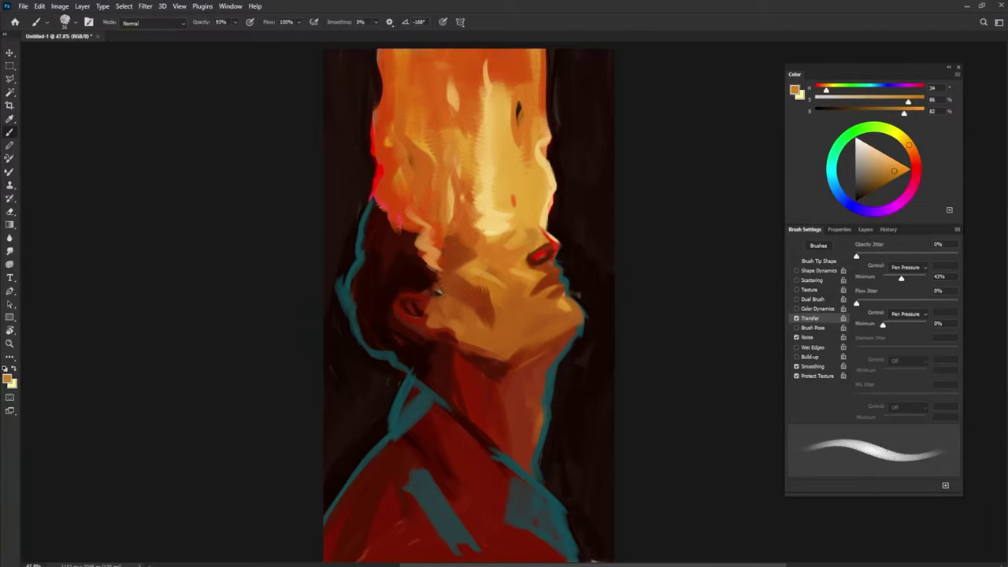
alt+click(541, 250)
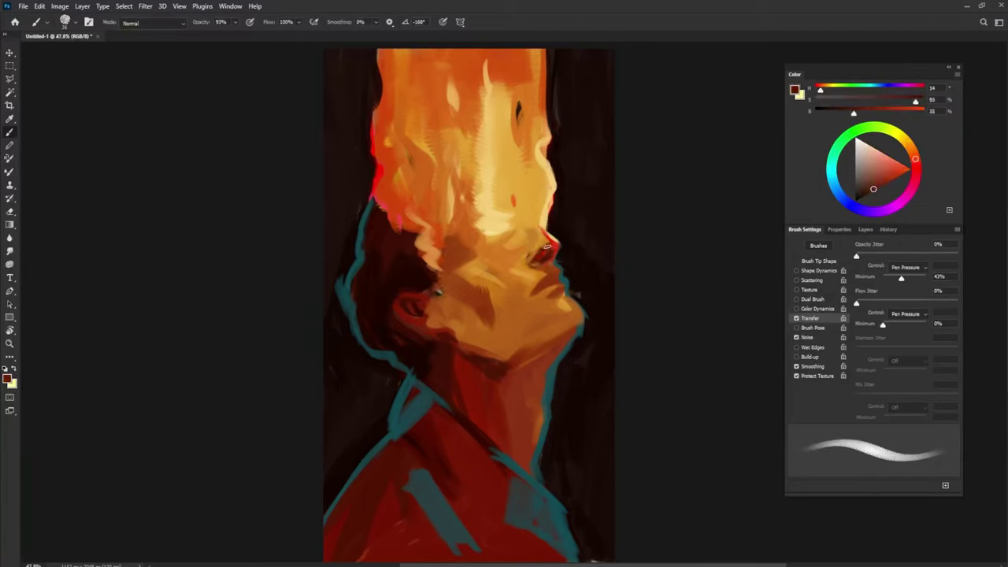
Refine the nostril's rim with sampled orange, brown and red, and deepen the lips with sampled dark red
alt+click(549, 235)
alt+click(541, 260)
alt+click(541, 238)
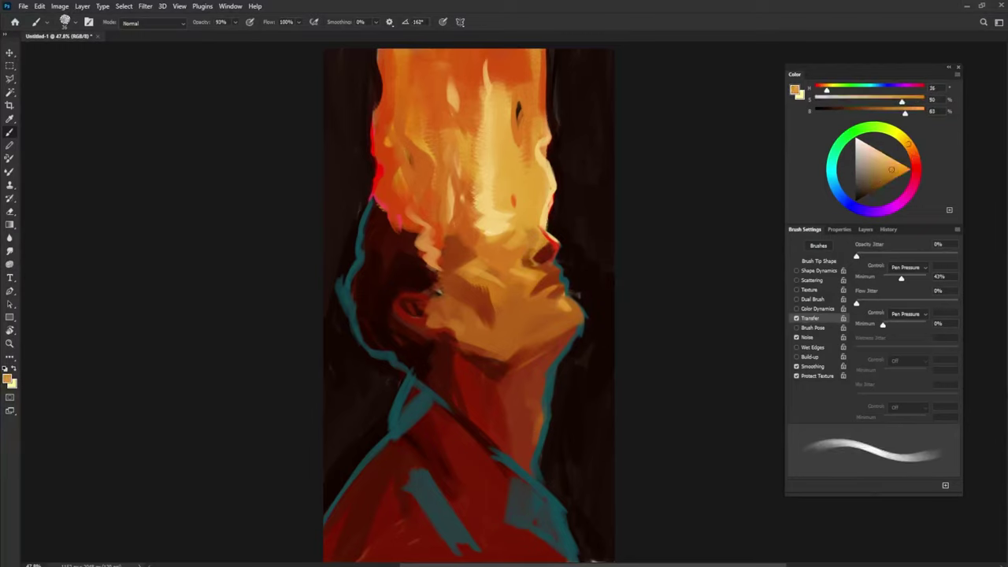
alt+click(556, 242)
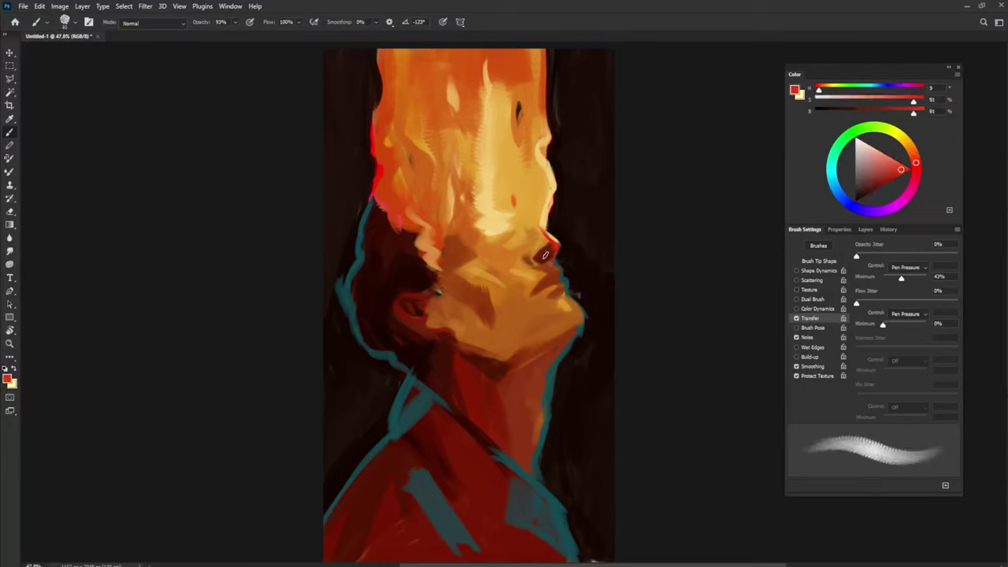
alt+click(550, 247)
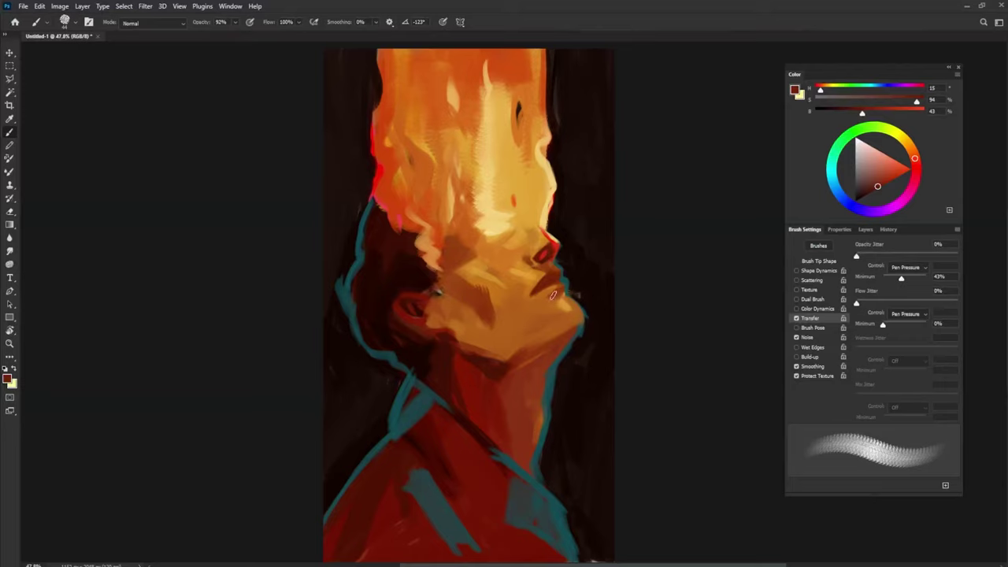
alt+click(521, 352)
drag(518, 354, 578, 323)
key(ctrl+z)
Reshape the brown cheek shadow beside the mouth with a brush rotated to -48°, sampling the surrounding skin orange
key(shift+Left)
key(shift+Left)
key(shift+Left)
key(shift+Left)
key(shift+Left)
drag(499, 324, 500, 300)
alt+click(518, 297)
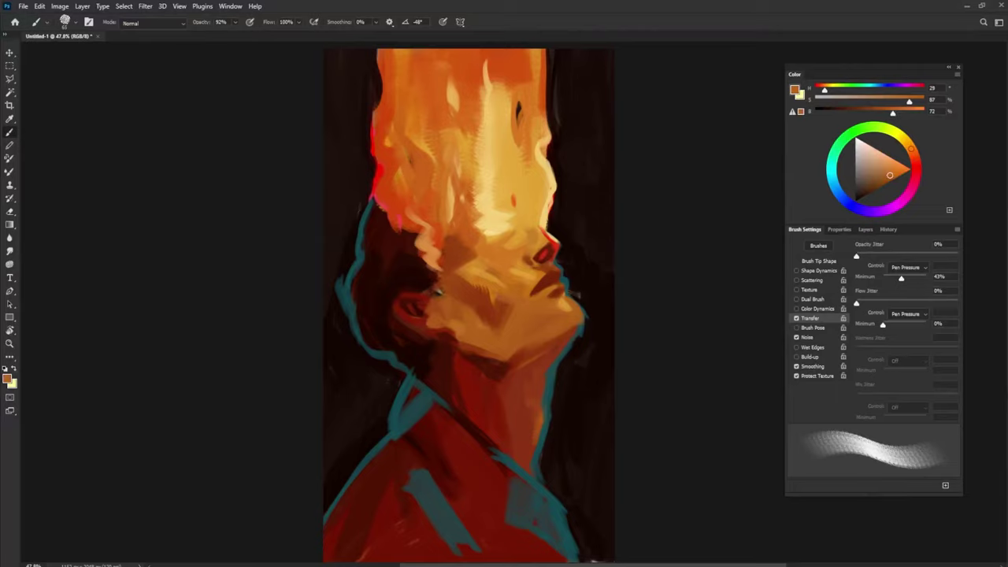
Pull a pale yellow streak from the flame's bright core down onto the upper cheek with a re-angled brush
alt+click(489, 225)
key(shift+Left)
key(shift+Left)
key(shift+Left)
alt+click(494, 226)
drag(495, 233, 494, 268)
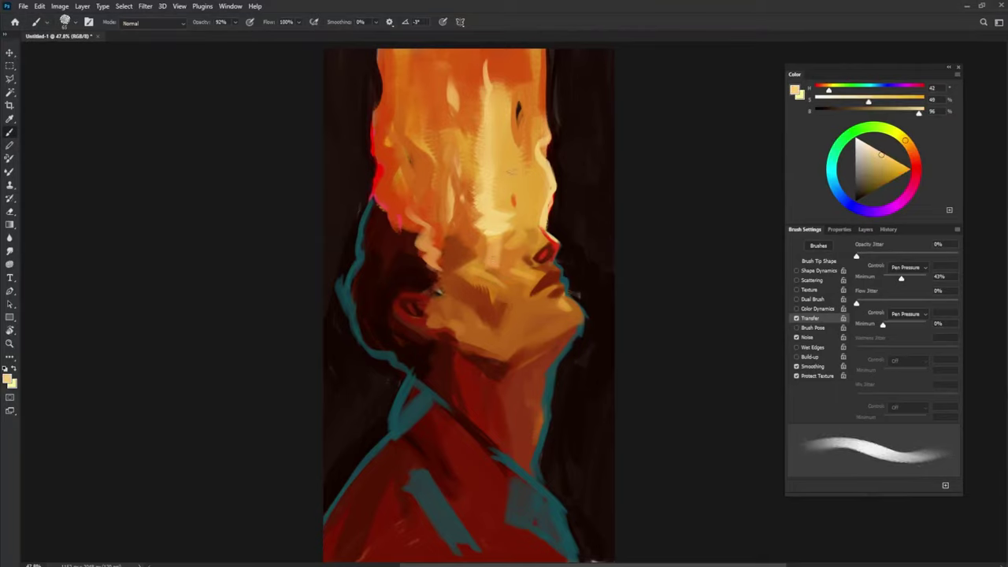
Paint a pale wavy tongue beside the flame's bright core and cut into it with sampled orange and light yellow-orange
alt+right_click(540, 173)
mouse_move(483, 170)
mouse_down()
mouse_move(465, 161)
mouse_move(474, 82)
mouse_move(472, 167)
mouse_up()
alt+click(474, 76)
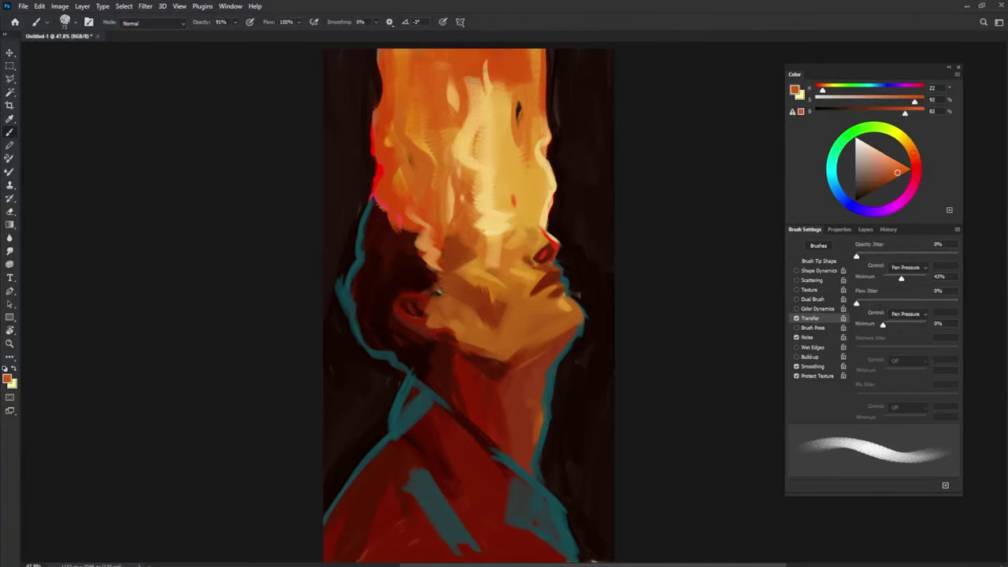
mouse_move(473, 82)
mouse_down()
mouse_move(474, 155)
mouse_move(488, 113)
mouse_up()
alt+click(505, 121)
mouse_move(482, 154)
mouse_down()
mouse_move(479, 105)
mouse_move(478, 135)
mouse_up()
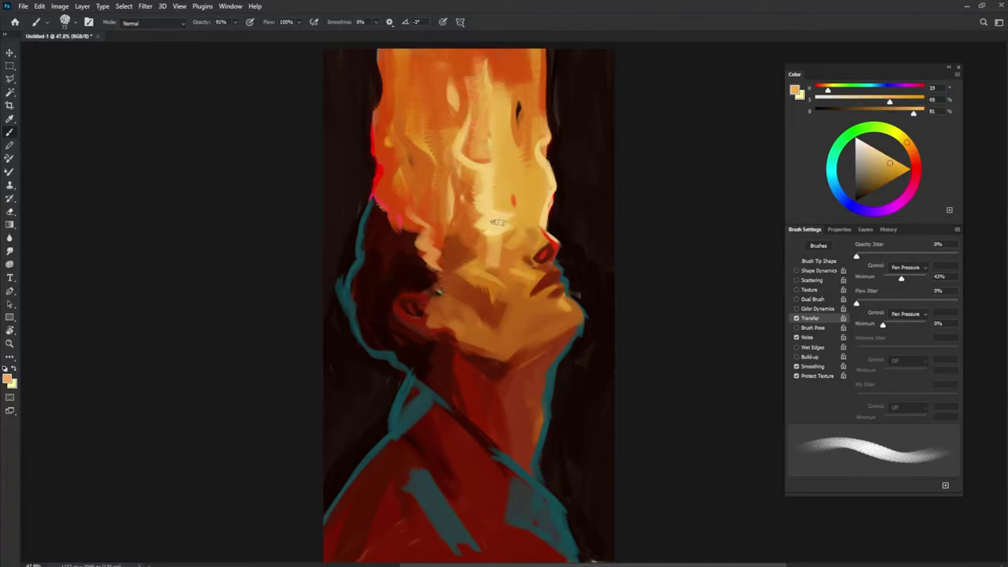
Paint a long bright red streak down the middle of the flame using red sampled from its outer edge
alt+click(380, 179)
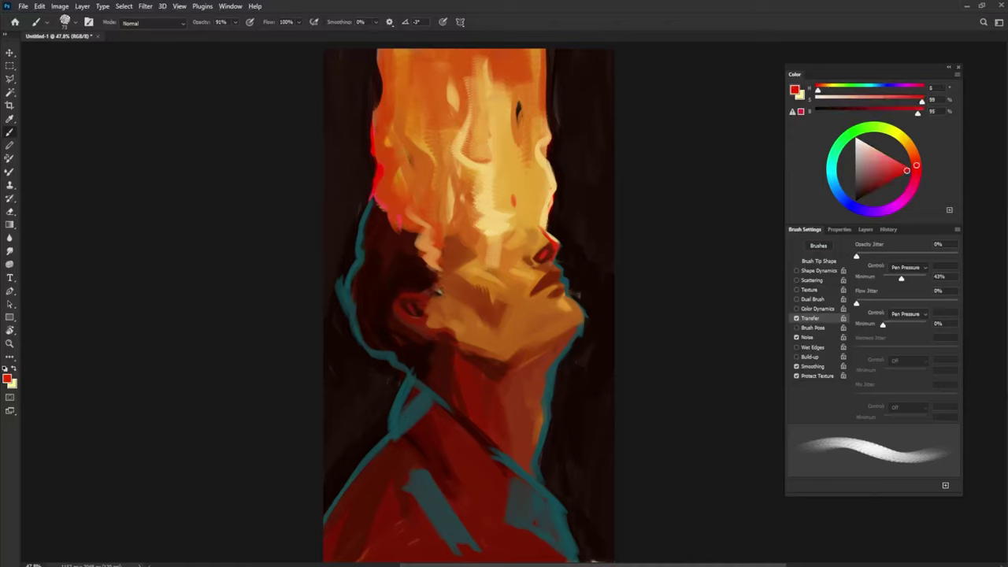
mouse_move(507, 60)
mouse_down()
mouse_move(511, 186)
mouse_move(501, 83)
mouse_move(509, 148)
mouse_up()
mouse_move(508, 148)
mouse_down()
mouse_move(519, 190)
mouse_move(507, 86)
mouse_up()
alt+click(525, 175)
drag(507, 87, 507, 54)
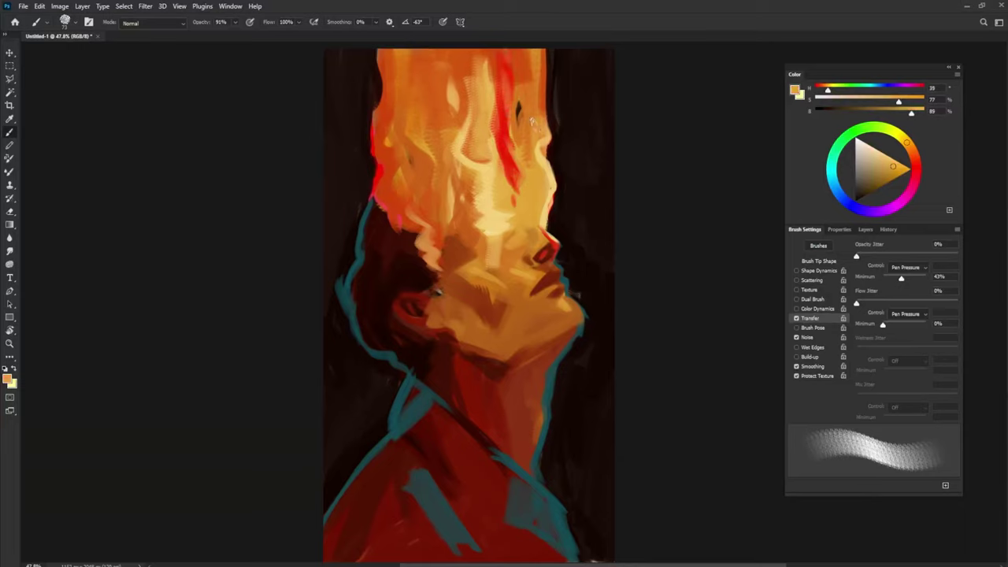
Add sampled orange-red licks to the flame above the nose and beside the left side of its bright core
alt+click(518, 170)
mouse_move(542, 228)
mouse_down()
mouse_move(542, 157)
mouse_move(537, 221)
mouse_up()
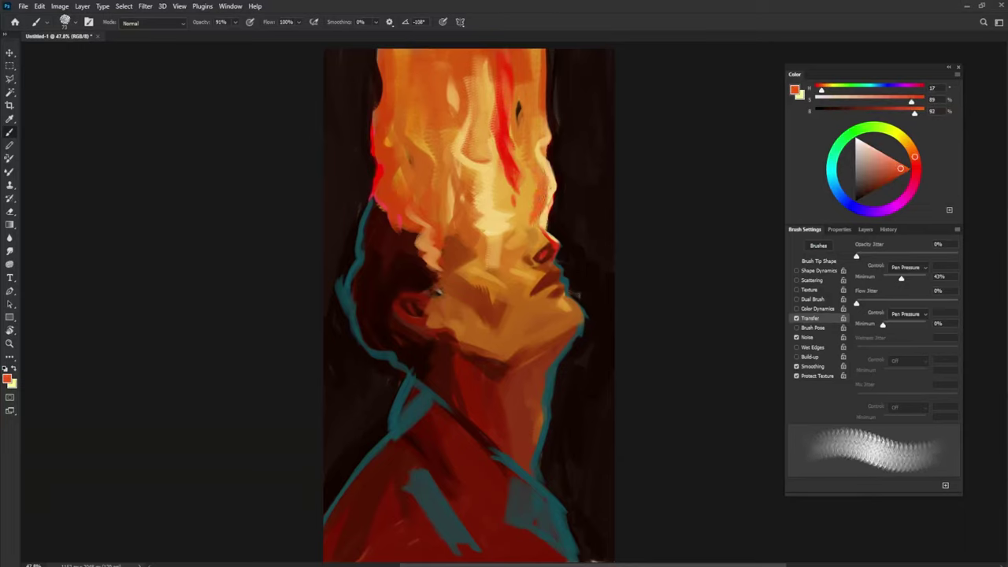
drag(451, 207, 452, 161)
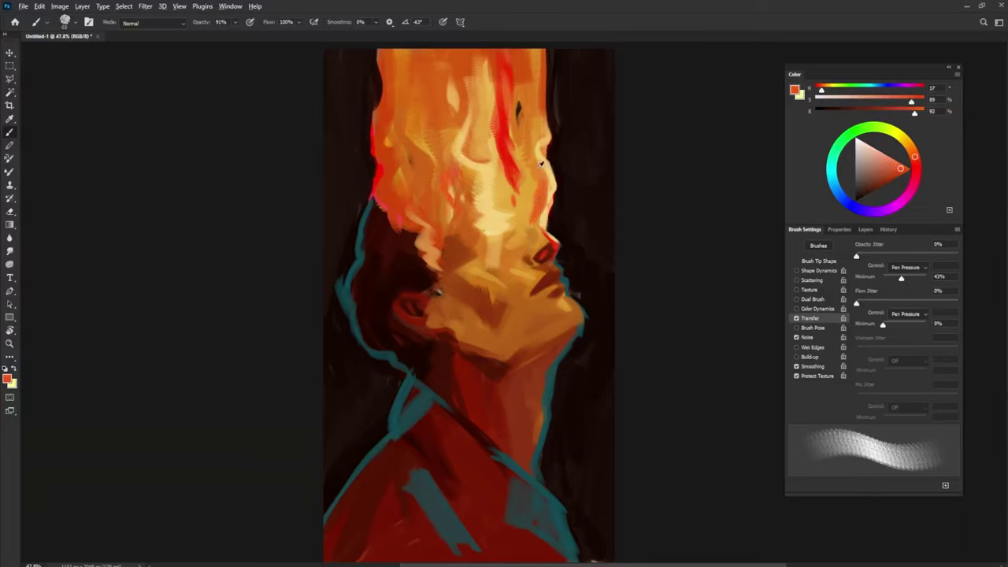
Paint a curling red lick rising outside the flame's right edge and trim it with the sampled background colour
alt+click(507, 139)
mouse_move(551, 171)
mouse_down()
mouse_move(562, 54)
mouse_move(556, 103)
mouse_up()
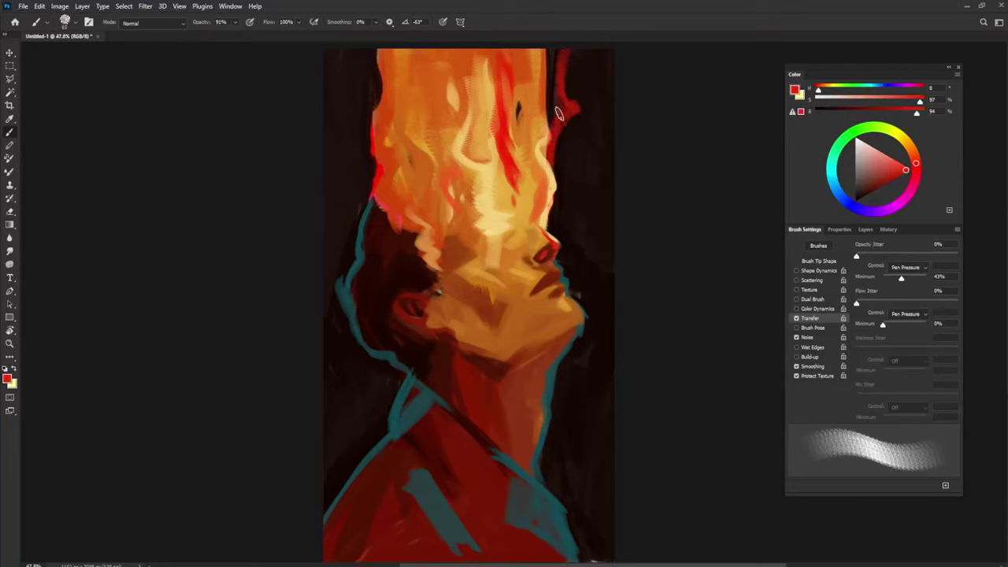
drag(572, 157, 584, 109)
alt+click(583, 108)
mouse_move(565, 53)
mouse_down()
mouse_move(569, 114)
mouse_move(553, 167)
mouse_up()
alt+click(560, 65)
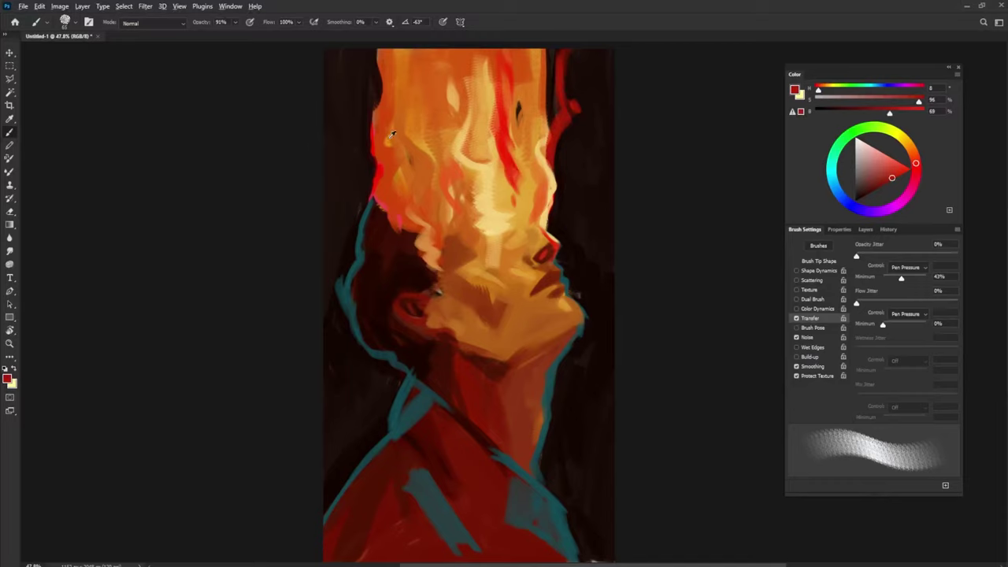
Add a short tan flame lick on the dark background beside the flame's upper left edge
alt+click(452, 202)
mouse_move(371, 78)
mouse_down()
mouse_move(360, 54)
mouse_move(370, 80)
mouse_up()
alt+click(358, 69)
Extend the flame's upper right edge to the red lick in orange, and paint a dark gap inside it
alt+click(559, 115)
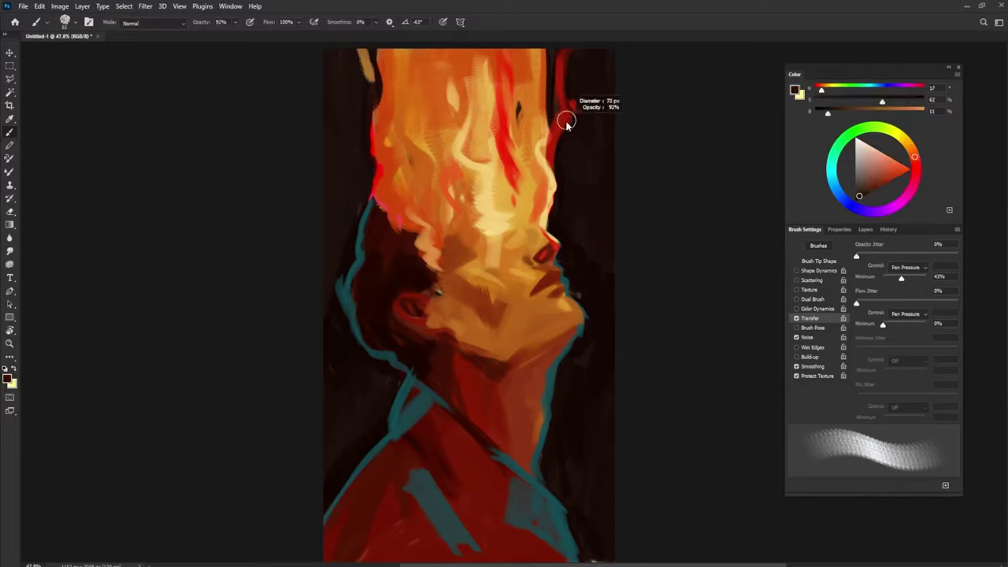
mouse_move(548, 51)
mouse_down()
mouse_move(555, 115)
mouse_move(546, 132)
mouse_up()
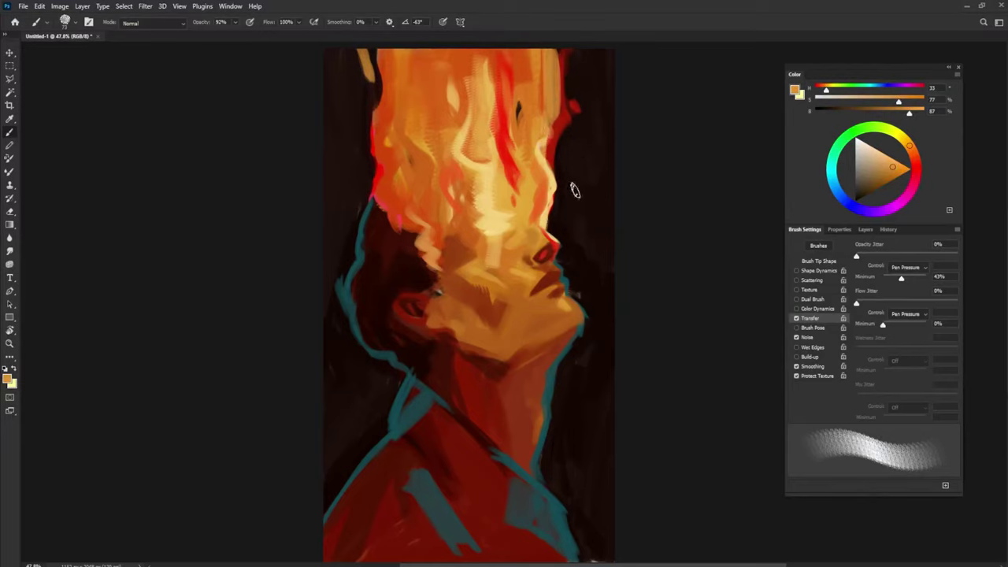
alt+click(566, 148)
mouse_move(543, 82)
mouse_down()
mouse_move(544, 126)
mouse_move(543, 86)
mouse_move(554, 119)
mouse_up()
alt+click(530, 60)
drag(558, 63, 532, 136)
drag(523, 85, 524, 130)
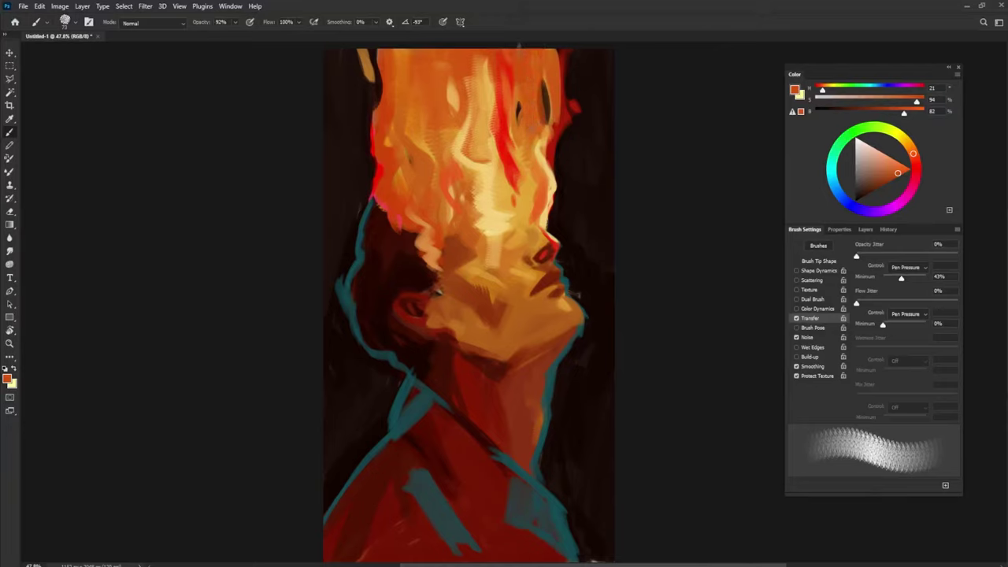
Brighten the flame's core above the cheek with sampled pale yellow and soften its lower edge with sampled orange
alt+click(550, 202)
drag(486, 201, 499, 211)
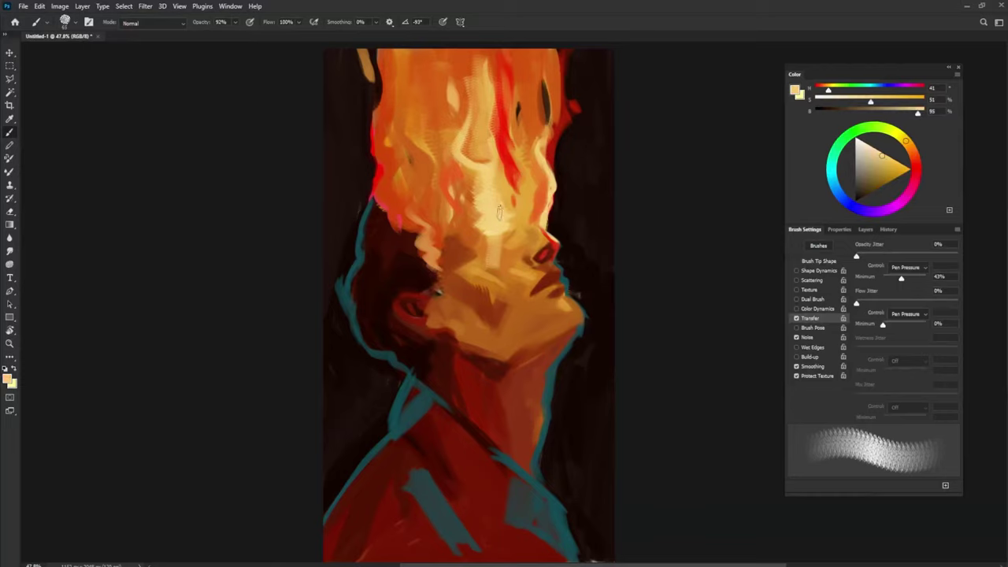
alt+click(512, 233)
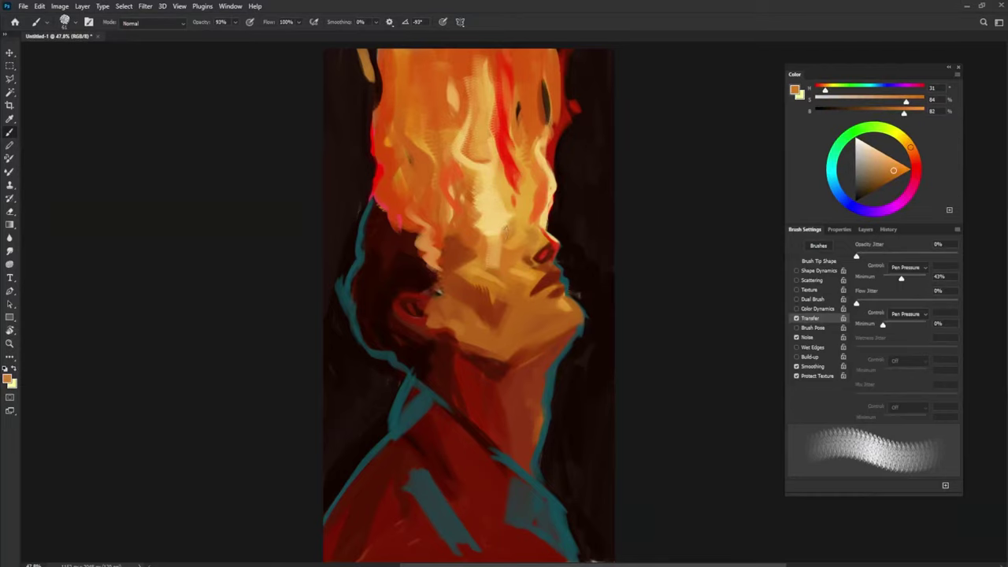
Fill the flame area above the nose with sampled orange-red, blending it into the long red streak
key(shift+Left)
key(shift+Left)
key(shift+Left)
alt+click(516, 178)
drag(505, 204, 524, 226)
mouse_move(515, 179)
mouse_down()
mouse_move(507, 208)
mouse_move(526, 222)
mouse_move(523, 165)
mouse_move(496, 143)
mouse_up()
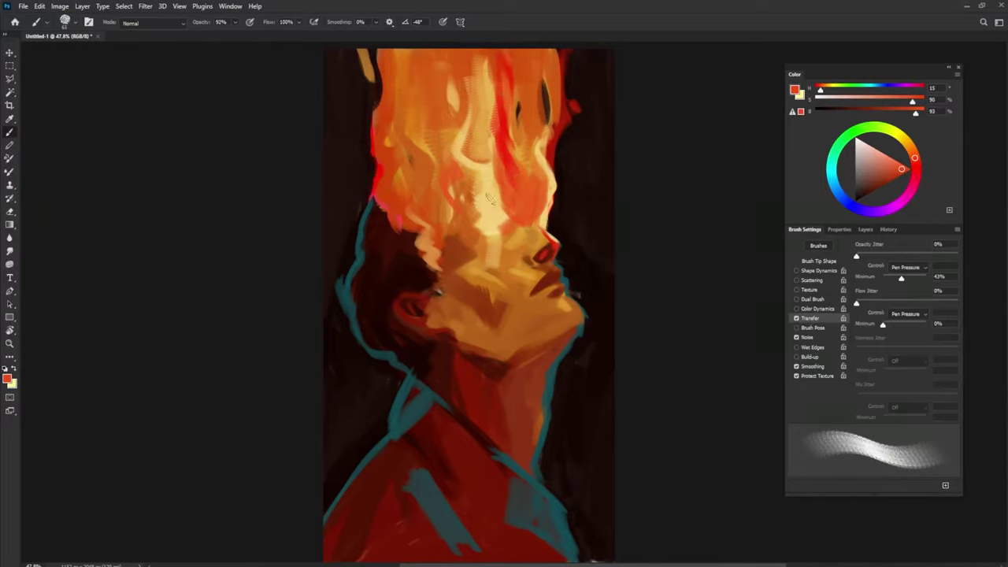
Block in an orange-red patch to the left of the flame's bright core with a larger, rotated brush
key(shift+Left)
key(shift+Left)
key(shift+Left)
mouse_move(488, 219)
mouse_down()
mouse_move(508, 219)
mouse_move(463, 201)
mouse_move(443, 178)
mouse_up()
key(shift+Right)
key(shift+Right)
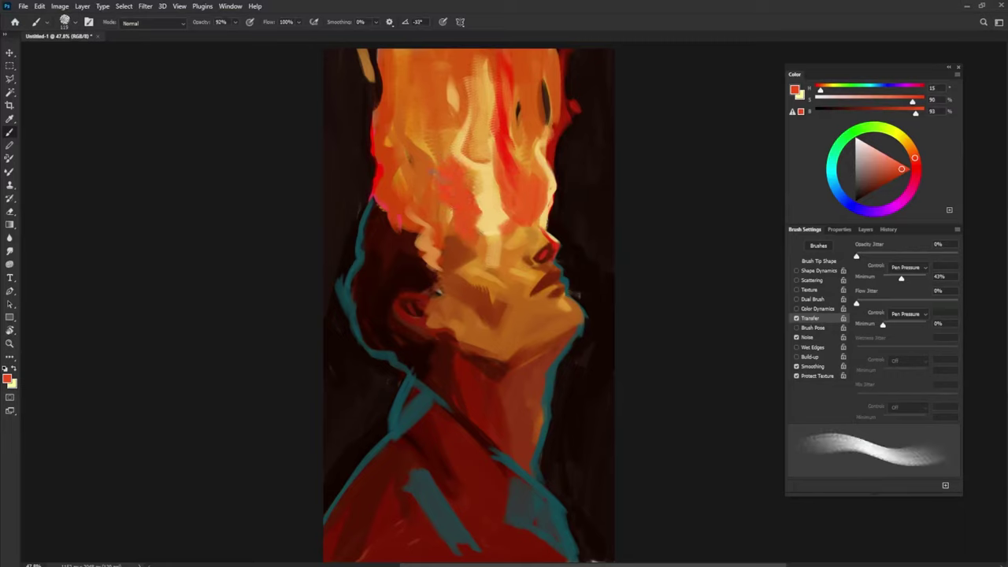
Set the colour to a vivid red-orange at 98% saturation and 100% brightness, and paint the flame's lower left side
drag(901, 170, 908, 167)
drag(411, 211, 398, 146)
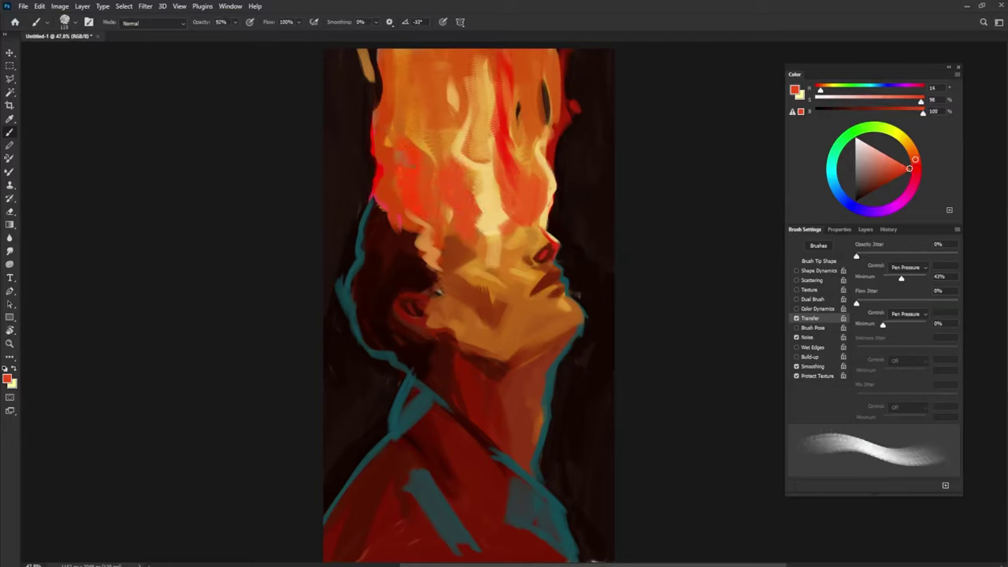
drag(422, 189, 416, 93)
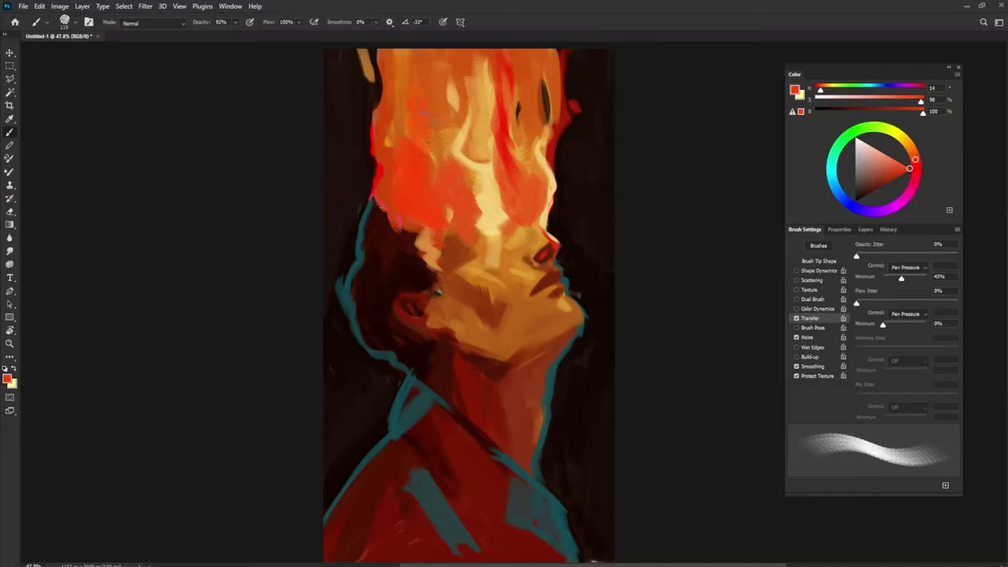
Blend the left edge of the flame's bright core with sampled light tones, reducing the brush size for detail
alt+click(485, 152)
drag(474, 228, 458, 164)
alt+click(489, 195)
key(bracketleft)
key(bracketleft)
key(bracketleft)
key(bracketleft)
key(bracketleft)
key(bracketleft)
key(bracketleft)
key(bracketleft)
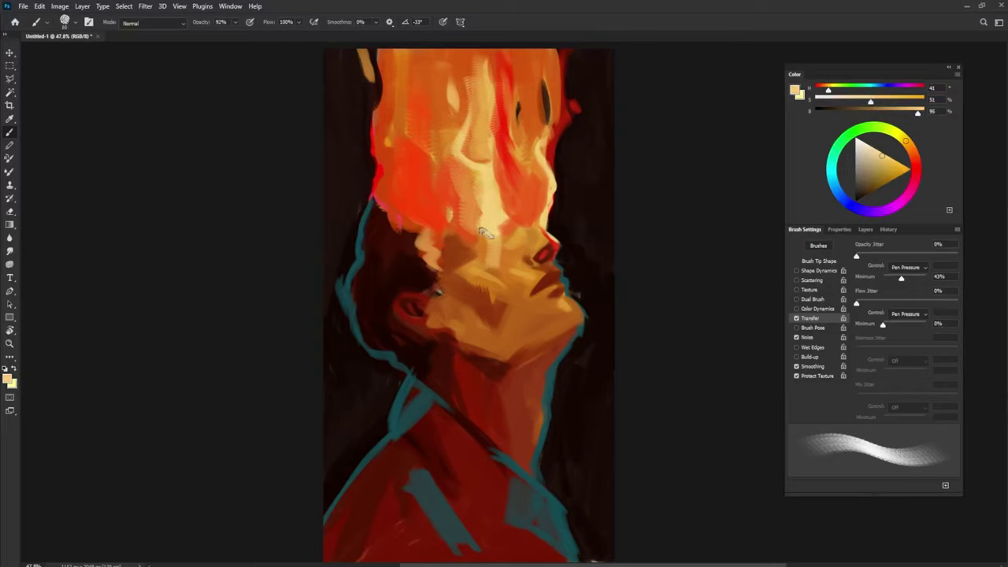
Paint an orange-red stroke along the base of the flame's bright core with the brush rotated to 12°
key(shift+Left)
key(shift+Left)
key(shift+Left)
mouse_move(506, 221)
mouse_down()
mouse_move(542, 221)
mouse_move(519, 218)
mouse_move(562, 189)
mouse_move(475, 234)
mouse_up()
alt+click(545, 221)
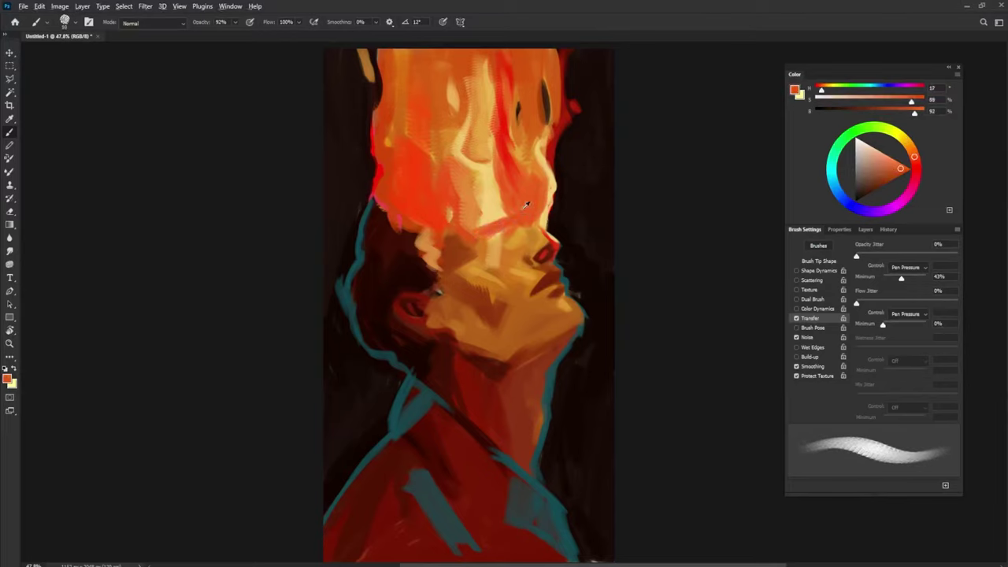
Blend the lower end of the flame's bright core into the surrounding orange with sampled peach and orange tones
alt+click(504, 208)
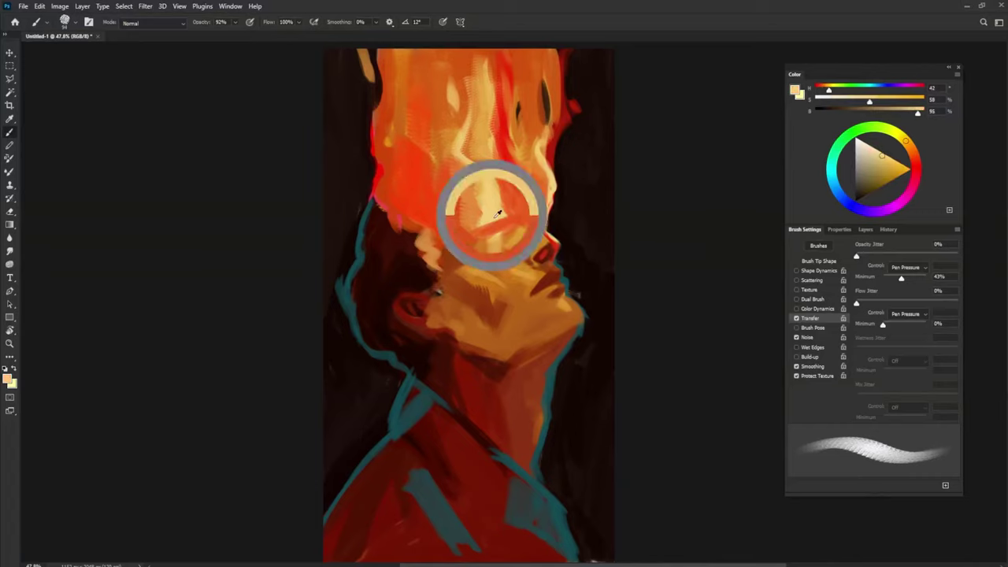
drag(510, 220, 474, 230)
alt+click(516, 209)
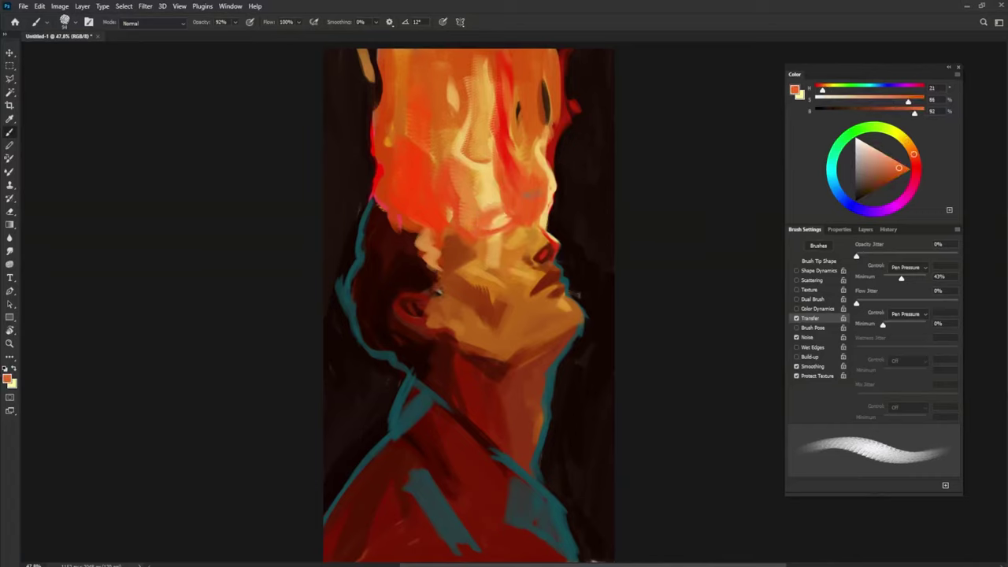
mouse_move(531, 194)
mouse_down()
mouse_move(498, 210)
mouse_move(486, 188)
mouse_move(488, 155)
mouse_move(472, 209)
mouse_up()
alt+click(500, 221)
alt+click(479, 213)
drag(495, 173, 479, 228)
alt+click(520, 199)
alt+click(483, 223)
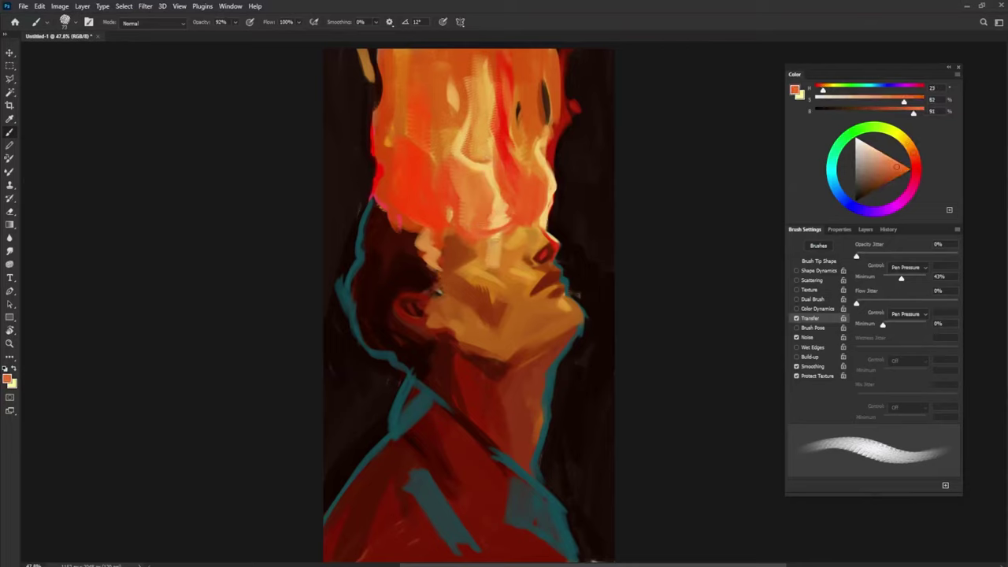
Soften the transition between the flame's base and the face above the nose with sampled tan and orange tones
alt+click(505, 244)
drag(512, 233, 523, 218)
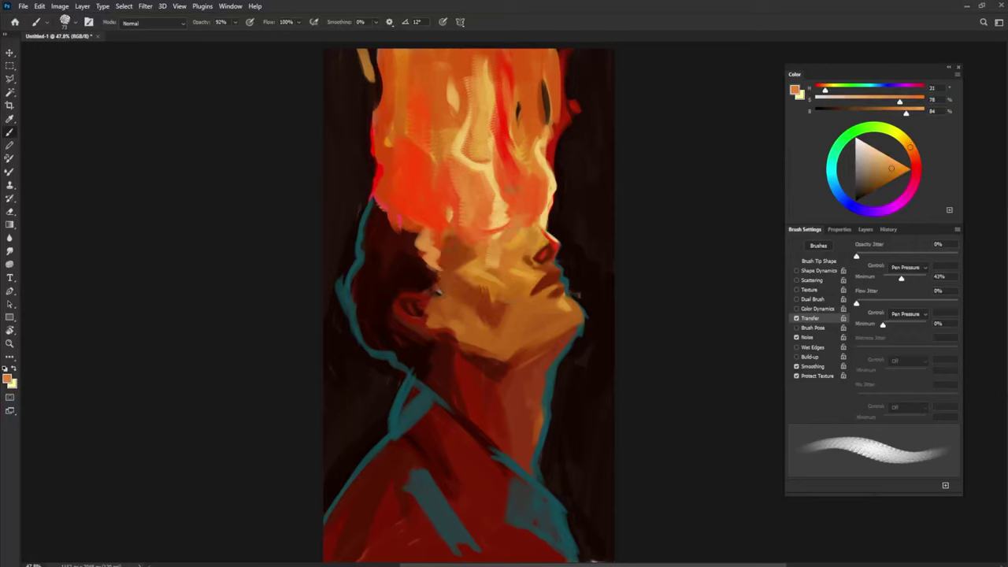
alt+click(549, 215)
alt+click(538, 204)
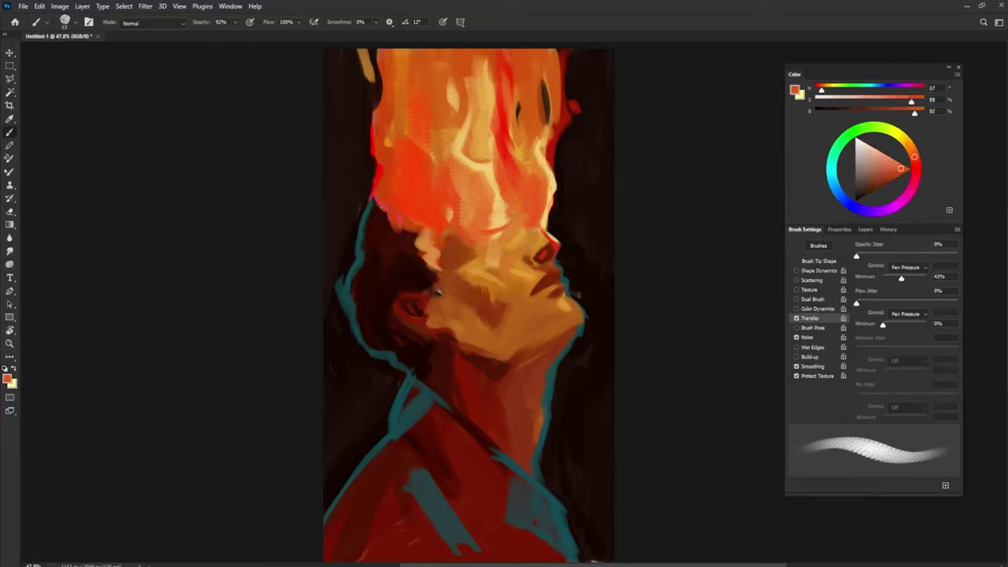
Break up the edge where the flame meets the dark hair with sampled red-orange and dark brown strokes
alt+click(438, 216)
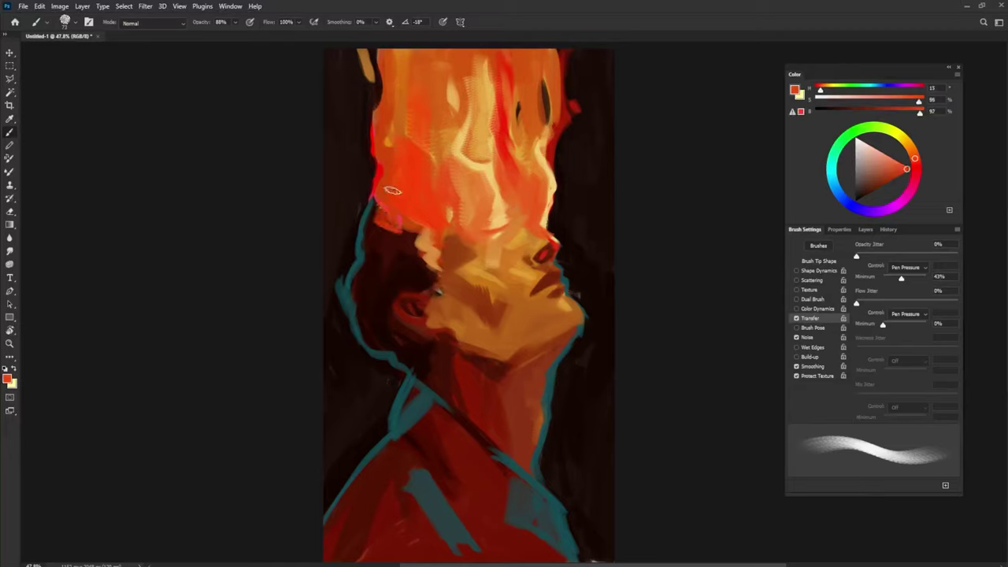
alt+click(411, 236)
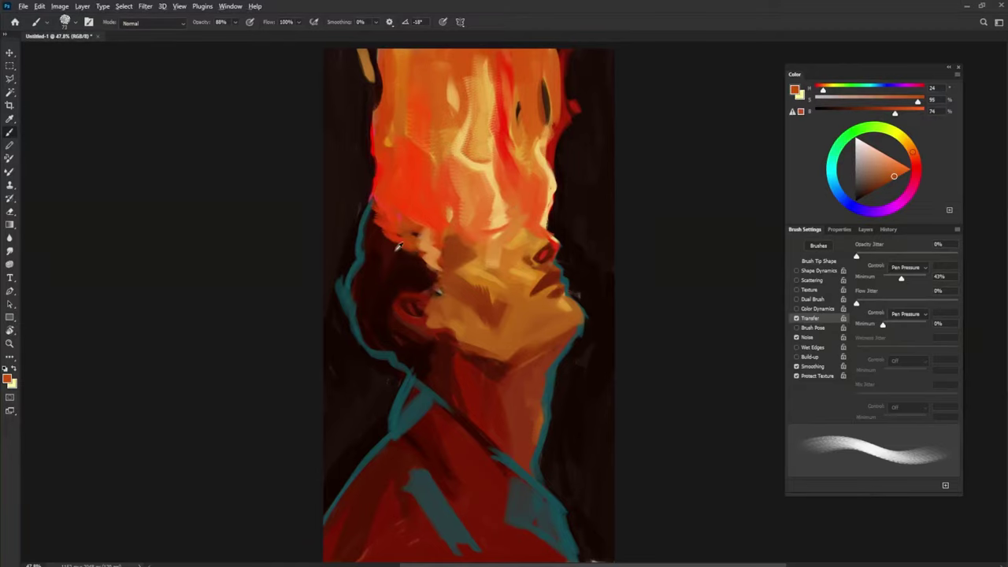
alt+click(379, 204)
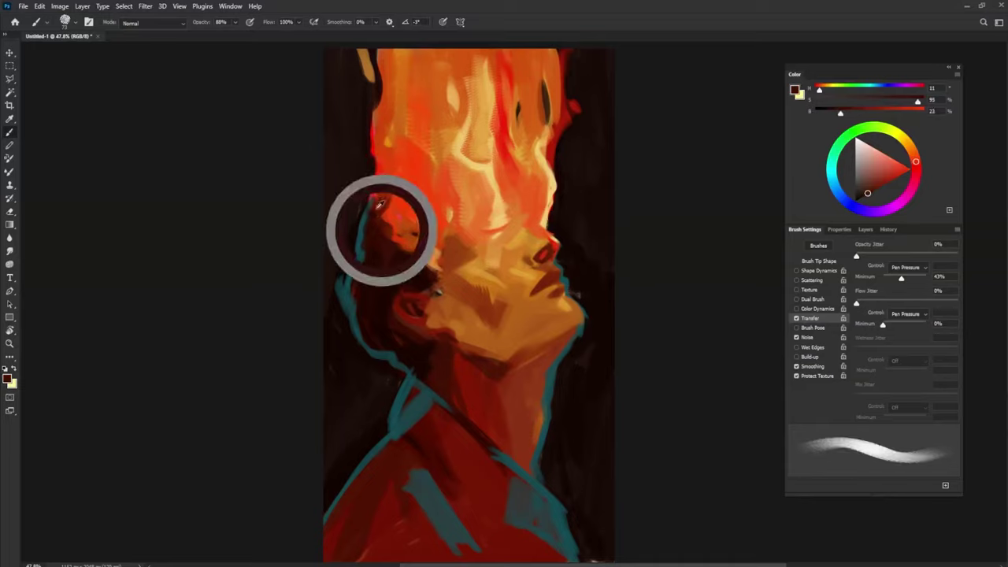
Add darker red-orange strokes to the flame's left side, up to its upper left part, with the brush at -3°
alt+click(419, 199)
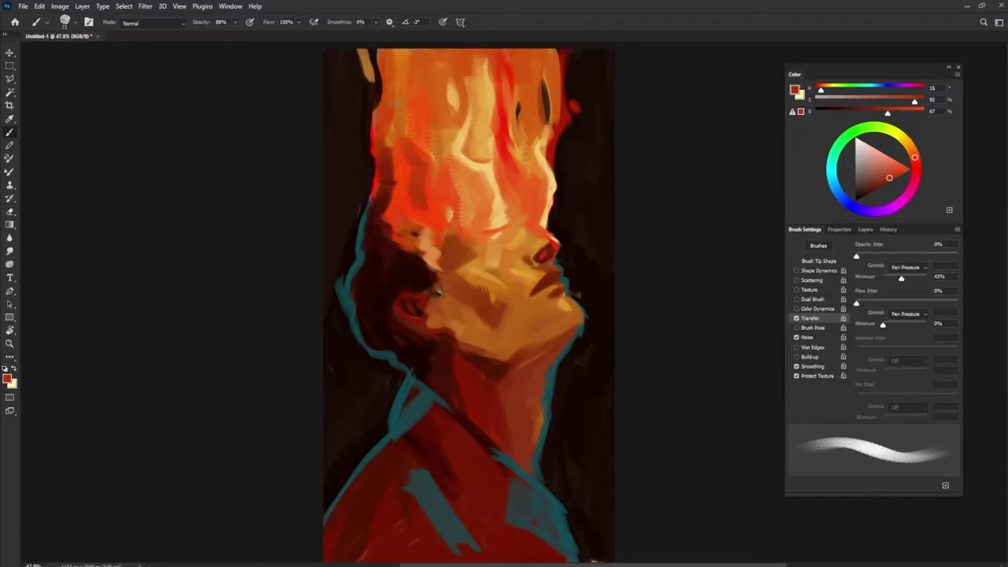
mouse_move(391, 54)
mouse_down()
mouse_move(392, 84)
mouse_move(406, 47)
mouse_up()
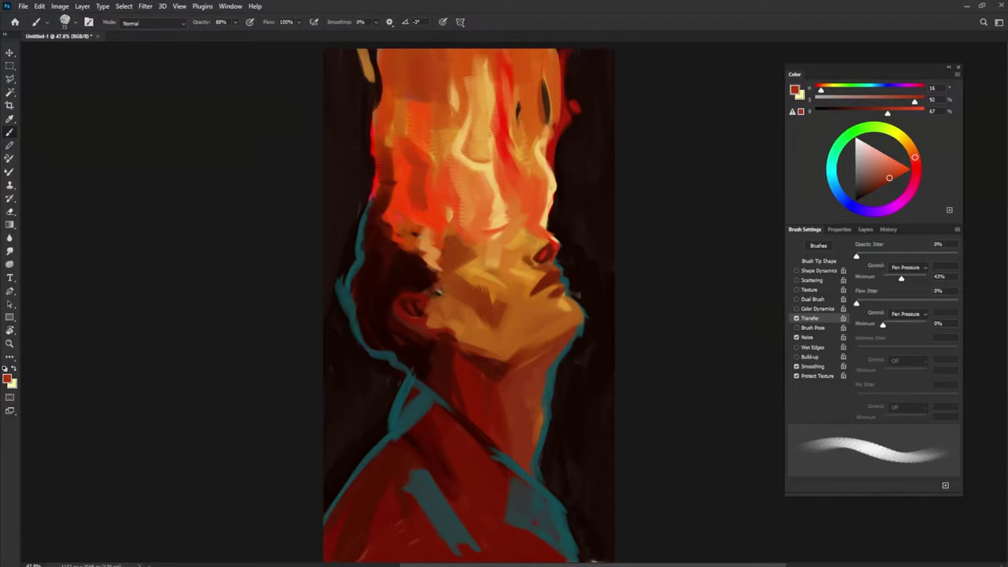
alt+click(418, 126)
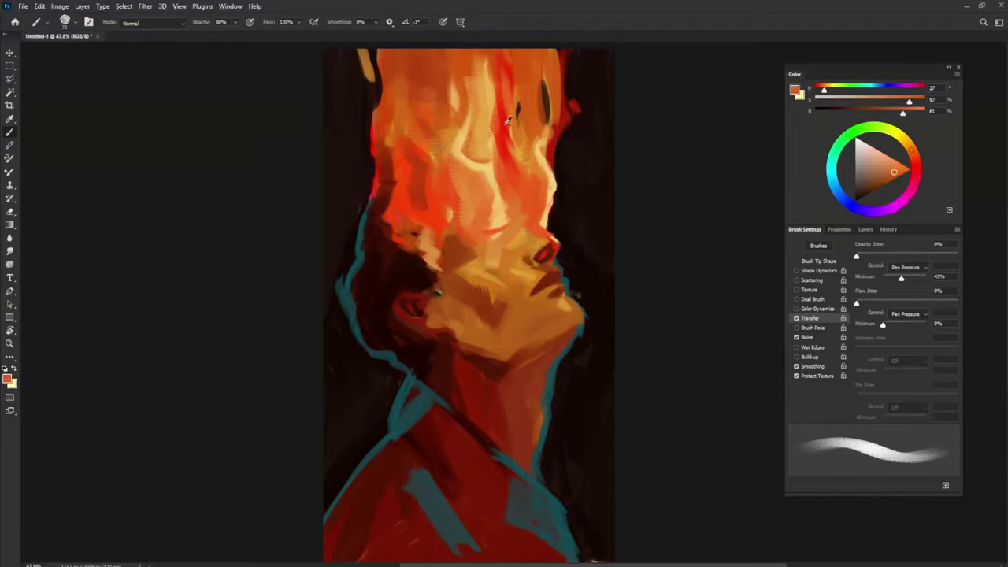
Paint orange-red strokes down the flame's right side, covering the small dark slit, and add a darker red patch below it
alt+click(508, 89)
mouse_move(508, 63)
mouse_down()
mouse_move(515, 104)
mouse_move(536, 136)
mouse_up()
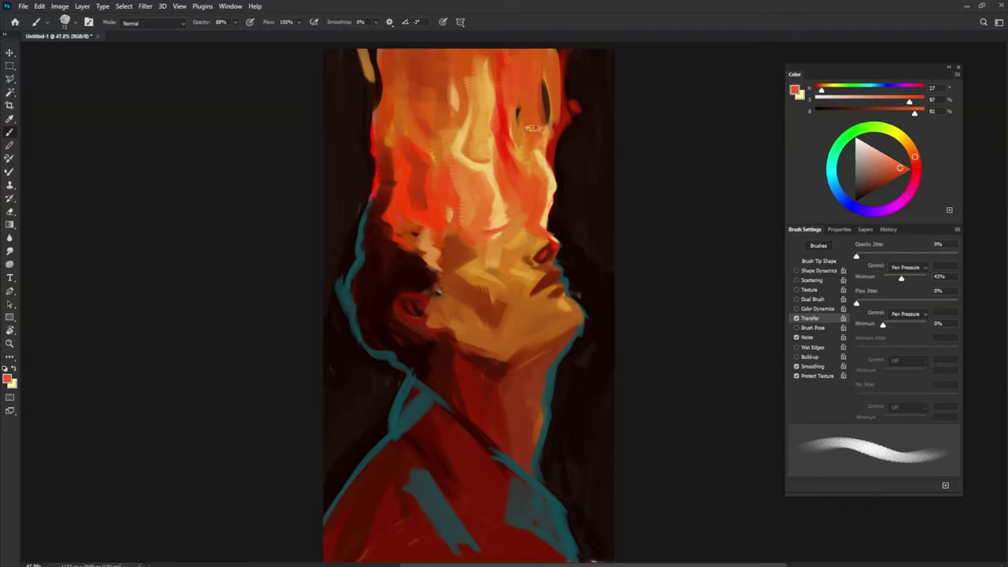
mouse_move(543, 51)
mouse_down()
mouse_move(556, 115)
mouse_move(553, 133)
mouse_move(531, 134)
mouse_move(530, 168)
mouse_up()
alt+click(557, 139)
mouse_move(530, 130)
mouse_down()
mouse_move(530, 158)
mouse_move(521, 157)
mouse_up()
alt+click(529, 85)
drag(521, 110, 525, 169)
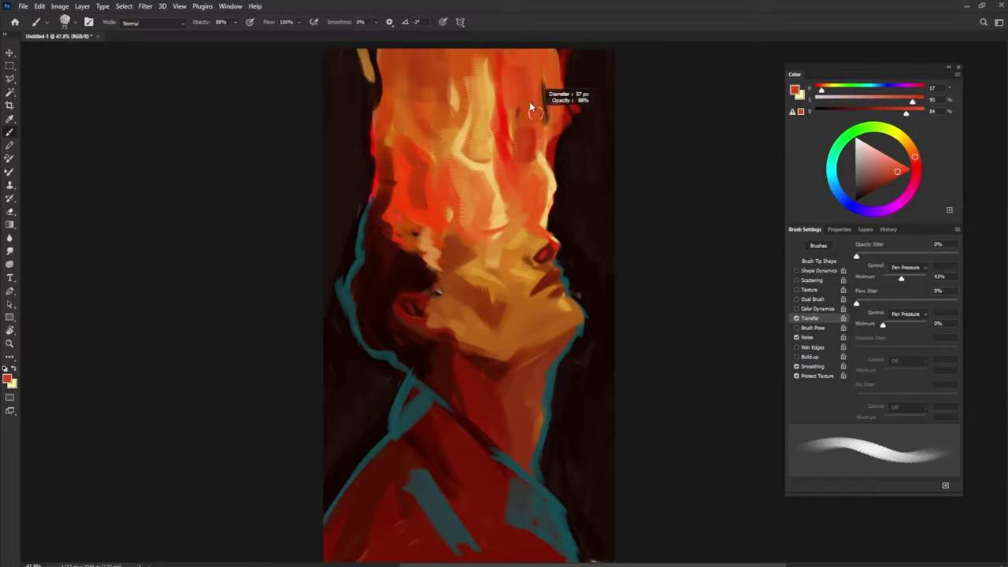
Paint thin dark red strands with dark gaps along the flame's left edge using a 57 px brush
alt+click(366, 157)
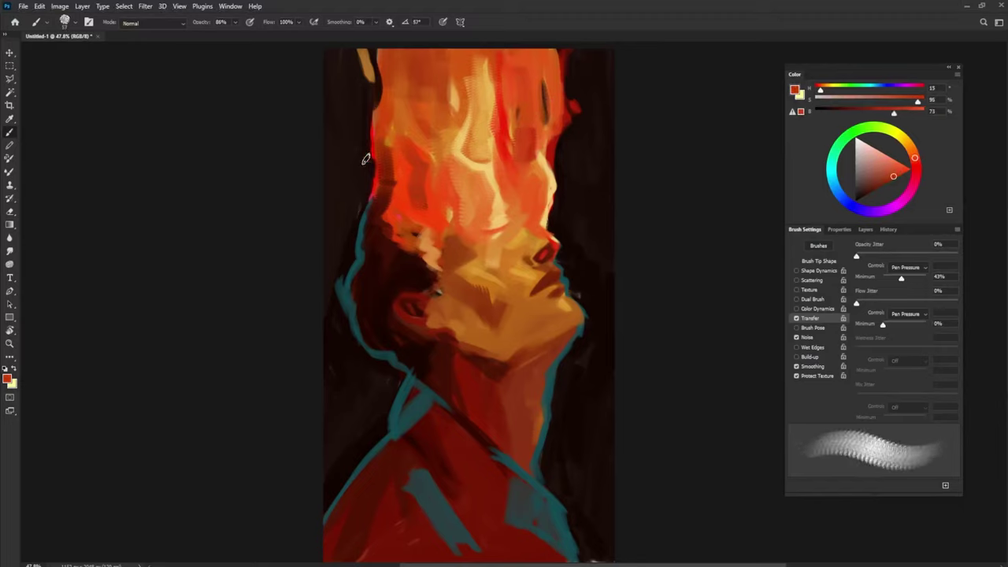
drag(359, 87, 359, 111)
alt+click(348, 81)
alt+click(381, 167)
mouse_move(373, 198)
mouse_down()
mouse_move(363, 136)
mouse_move(373, 113)
mouse_move(362, 157)
mouse_move(370, 186)
mouse_up()
alt+click(355, 147)
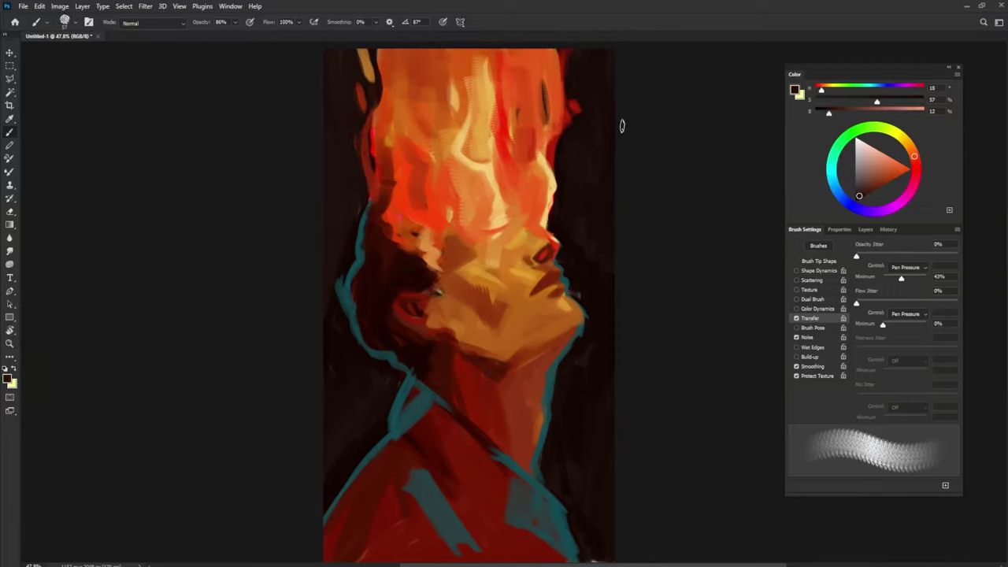
Paint a small dark oval gap inside the flame's right edge above the nose and refine its pale rim
alt+click(547, 189)
alt+click(562, 203)
mouse_move(540, 169)
mouse_down()
mouse_move(549, 225)
mouse_move(549, 152)
mouse_up()
alt+click(537, 167)
alt+click(563, 210)
alt+click(550, 206)
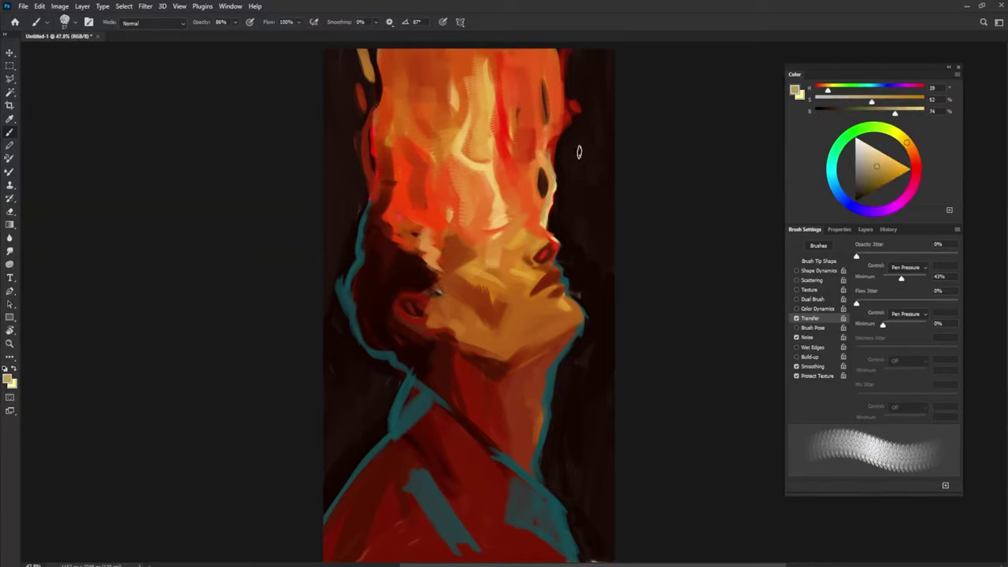
alt+click(567, 177)
Paint a large dark oval gap in the upper left part of the flame with the brush rotated to 72°
mouse_move(457, 77)
mouse_down()
mouse_move(432, 62)
mouse_move(439, 85)
mouse_move(470, 81)
mouse_move(443, 89)
mouse_move(443, 100)
mouse_move(453, 83)
mouse_move(441, 52)
mouse_move(452, 75)
mouse_move(436, 105)
mouse_move(421, 91)
mouse_move(588, 139)
mouse_move(444, 91)
mouse_up()
key(shift+Left)
key(shift+Left)
key(shift+Left)
alt+click(458, 90)
key(shift+Right)
key(shift+Right)
key(shift+Right)
key(shift+Right)
alt+click(419, 95)
Add a smaller dark gap below the large one and refine the light flame edge between them
alt+click(577, 130)
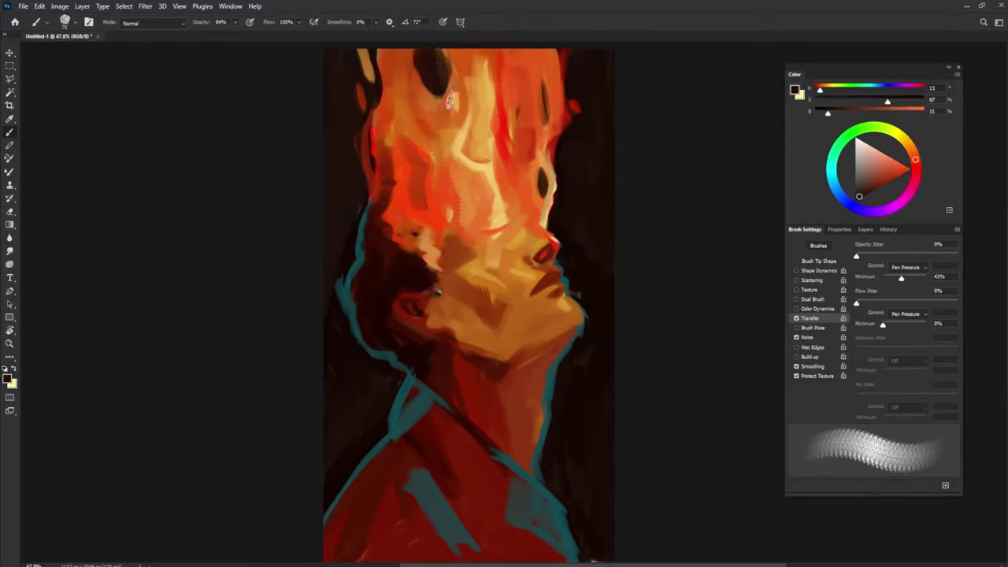
alt+click(454, 106)
alt+click(551, 507)
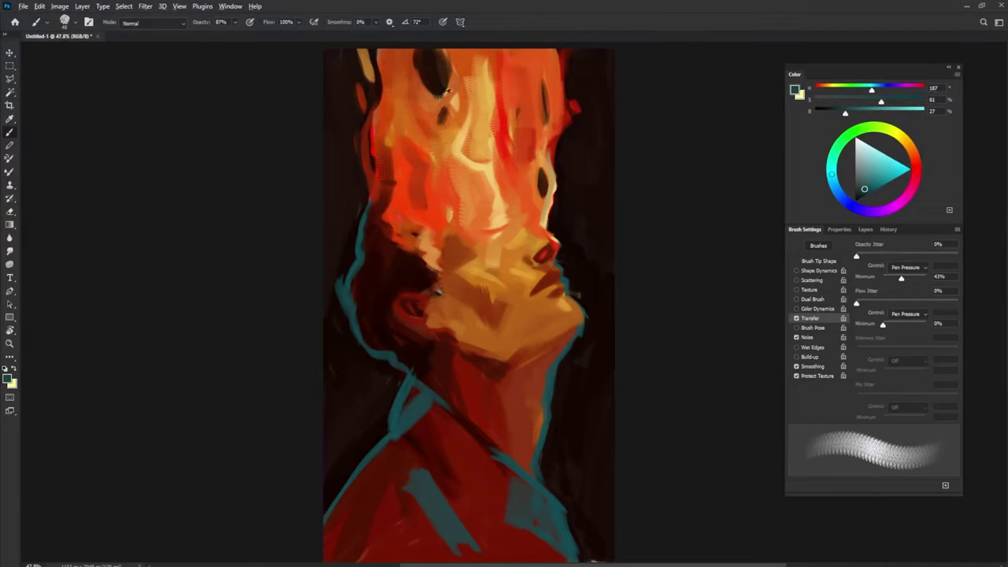
alt+click(433, 91)
Cover the upper end of the teal outline behind the head with a sampled dark red
alt+click(369, 234)
alt+click(368, 196)
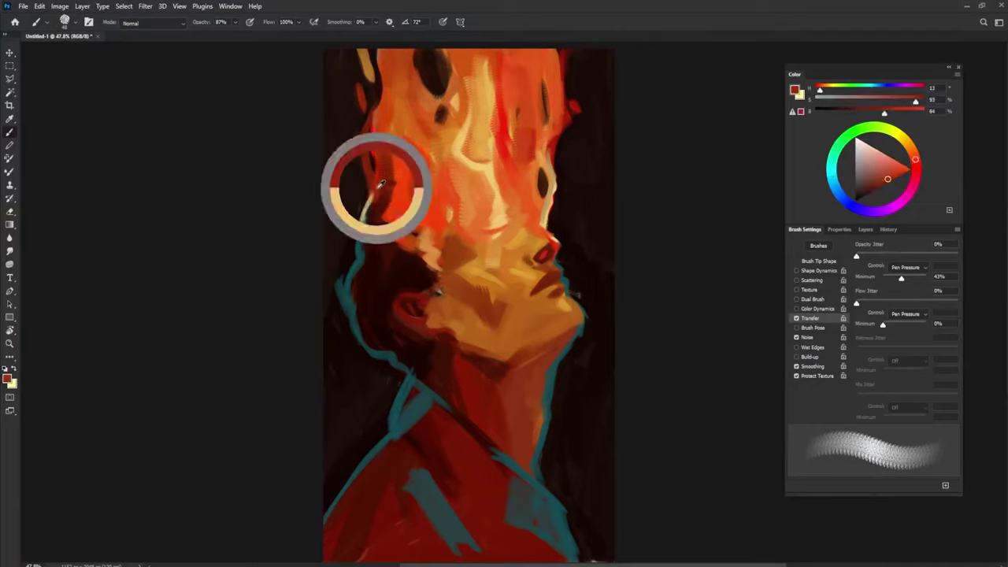
alt+right_click(583, 303)
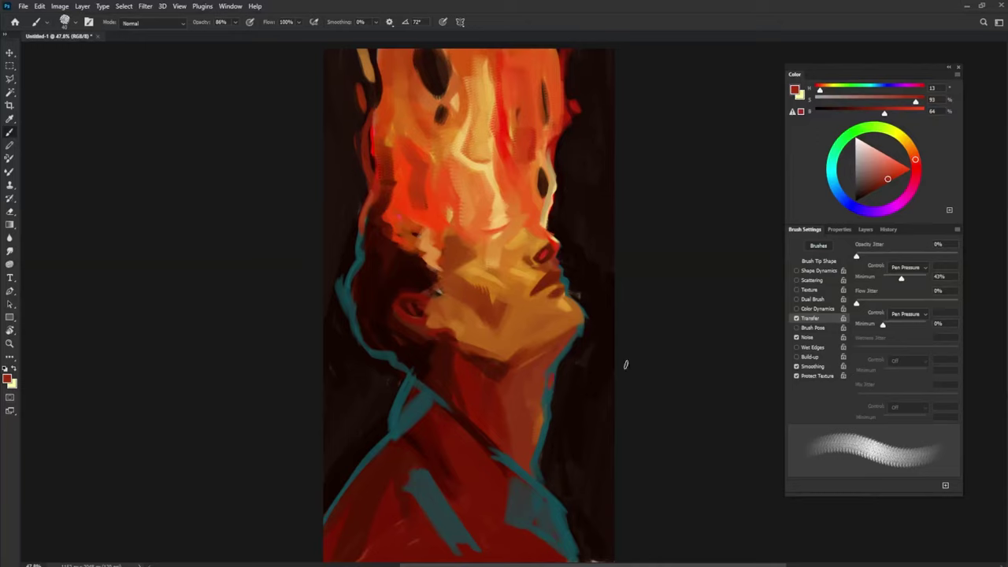
Paint the lips red-orange and draw thin flame strands rising from the mouth past the nose to the flame's right edge
alt+click(518, 196)
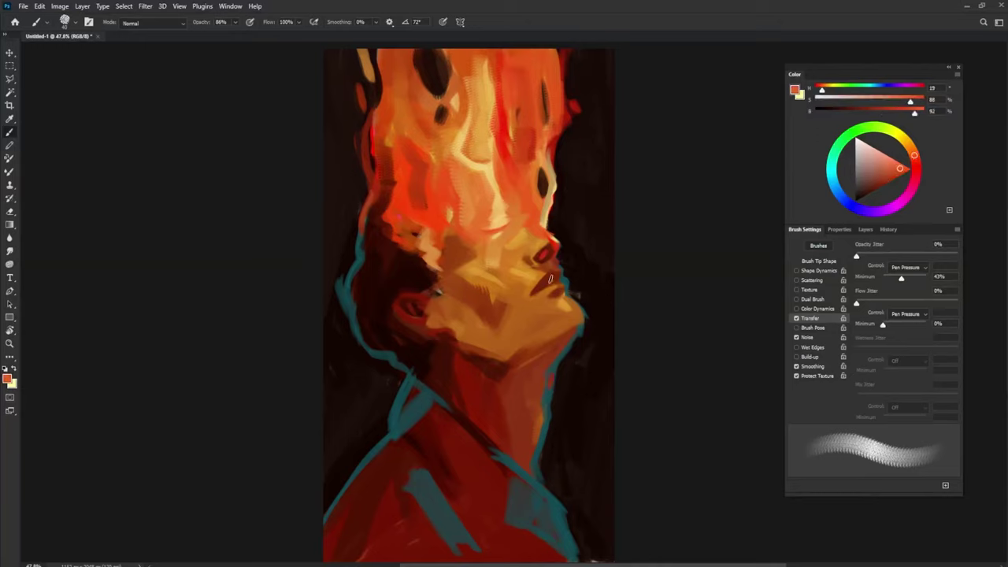
alt+click(501, 221)
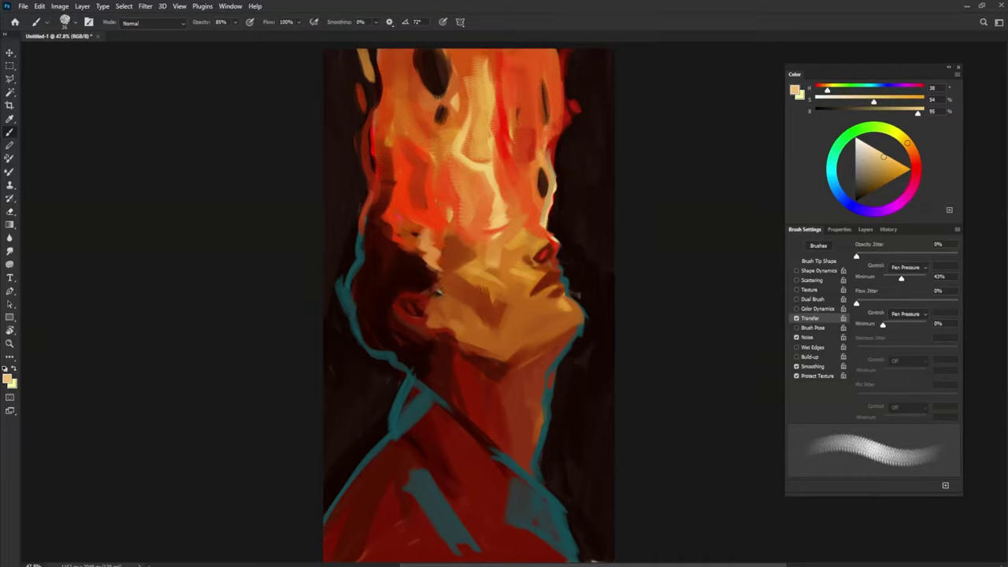
alt+click(438, 211)
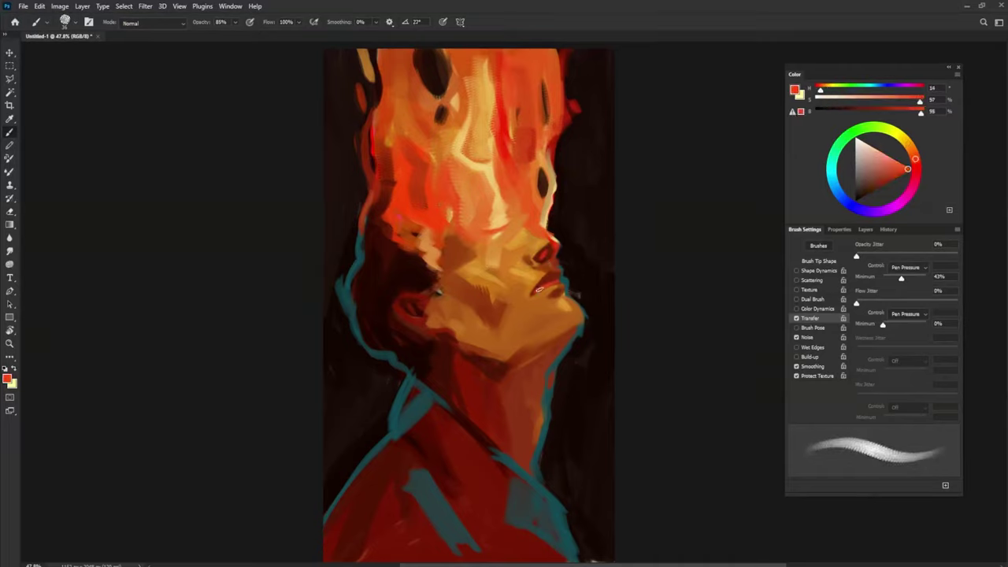
mouse_move(566, 269)
mouse_down()
mouse_move(575, 218)
mouse_move(567, 236)
mouse_move(559, 170)
mouse_move(572, 150)
mouse_move(561, 186)
mouse_move(557, 132)
mouse_up()
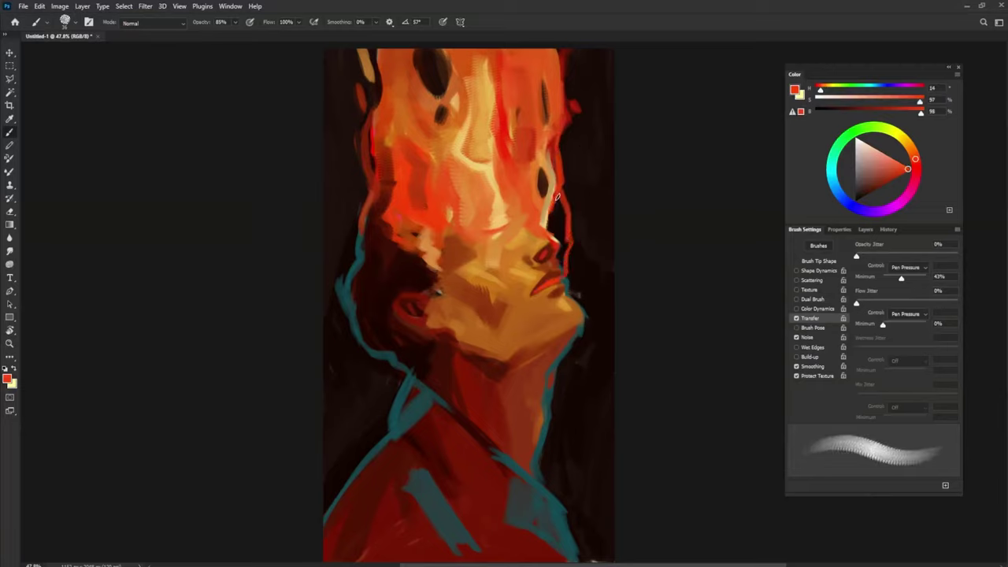
drag(555, 199, 564, 239)
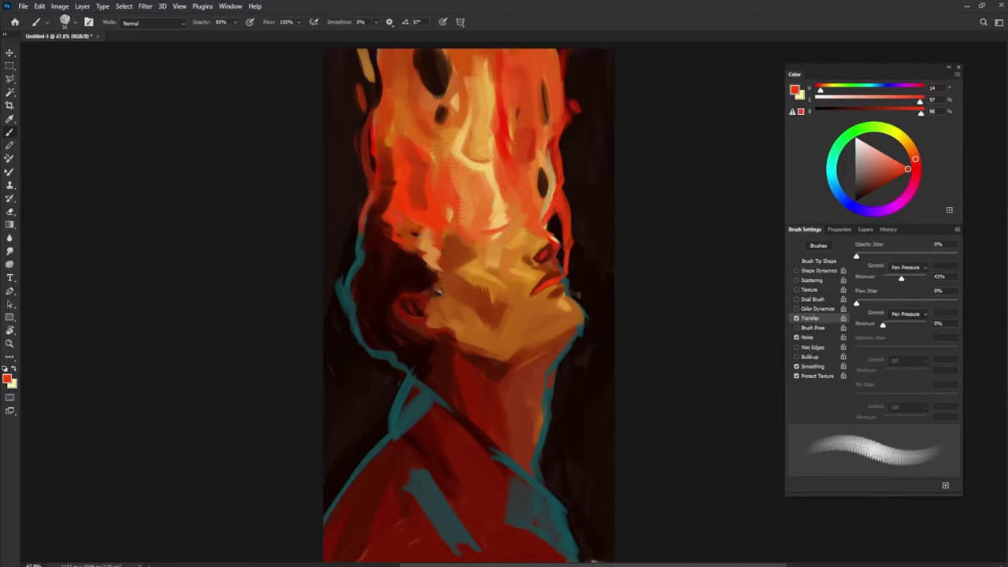
Highlight the lips and the base of the mouth strand in peach, and add an outer red strand beside the flame
alt+click(498, 211)
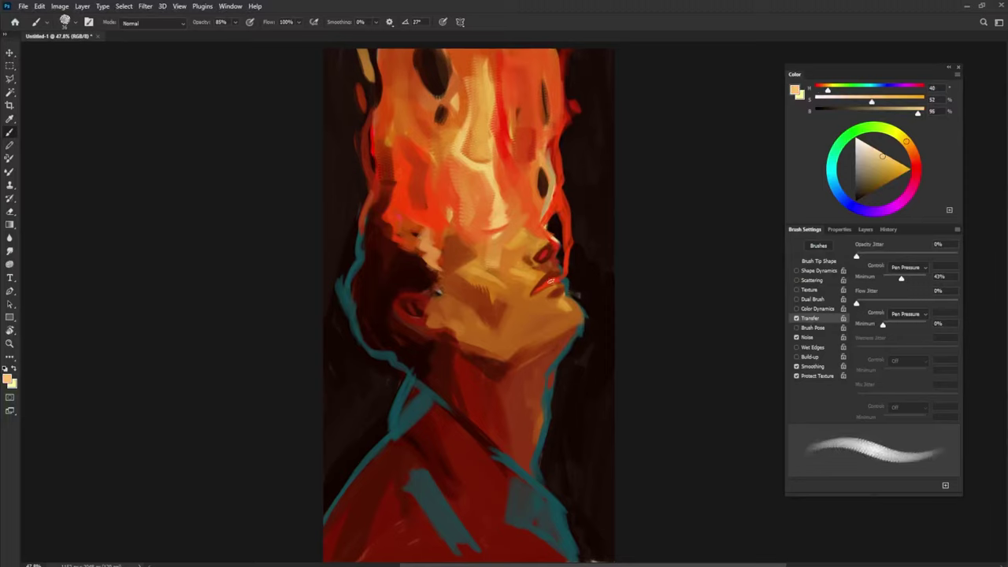
alt+click(571, 232)
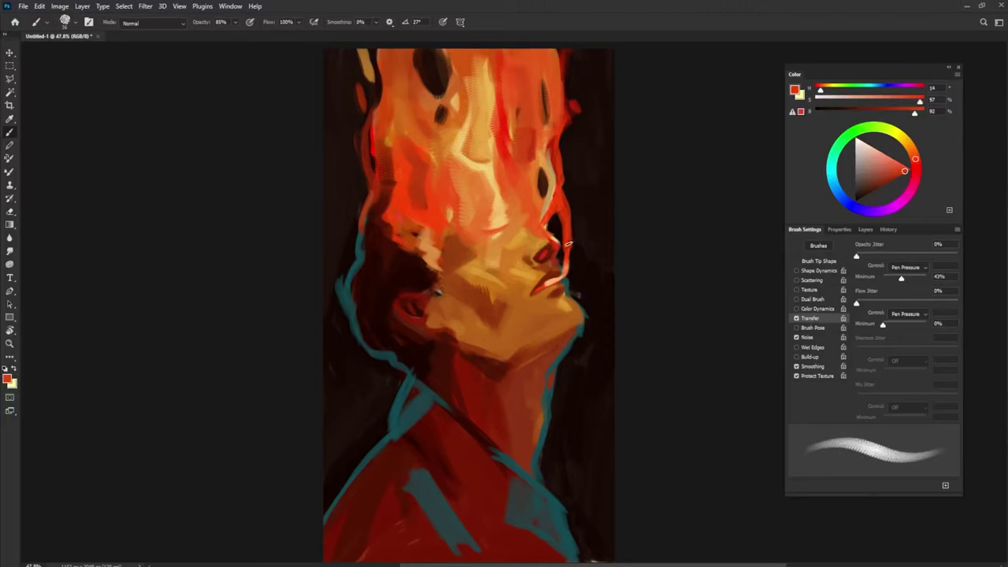
mouse_move(571, 240)
mouse_down()
mouse_move(570, 148)
mouse_move(567, 205)
mouse_up()
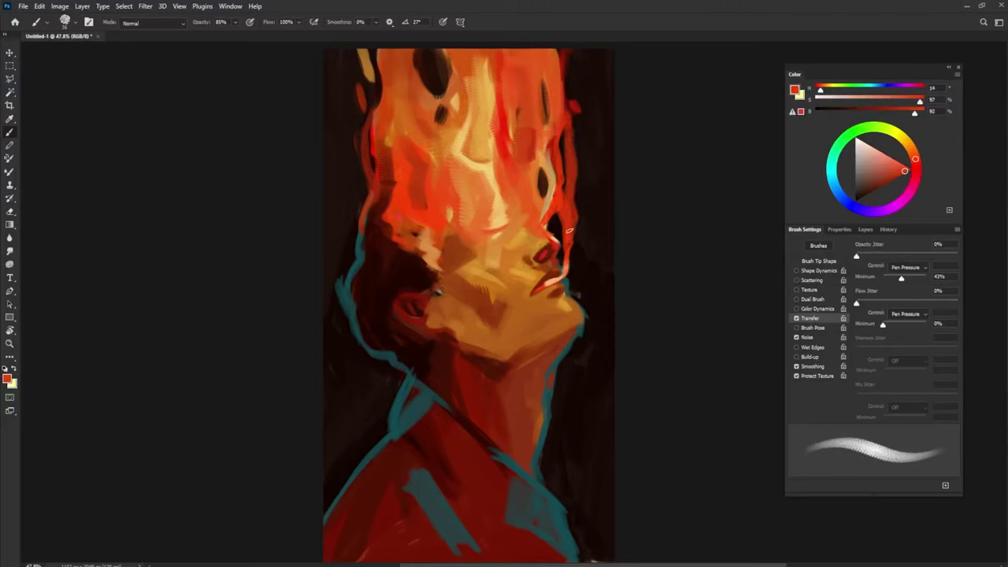
Paint an orange-red flame strand from the hairline down around the ear with the brush rotated to 132°
alt+click(443, 196)
key(shift+Left)
key(shift+Left)
key(shift+Left)
key(shift+Left)
key(shift+Left)
key(shift+Left)
key(shift+Left)
mouse_move(421, 303)
mouse_down()
mouse_move(404, 262)
mouse_move(414, 249)
mouse_up()
mouse_move(411, 246)
mouse_down()
mouse_move(391, 294)
mouse_move(415, 309)
mouse_up()
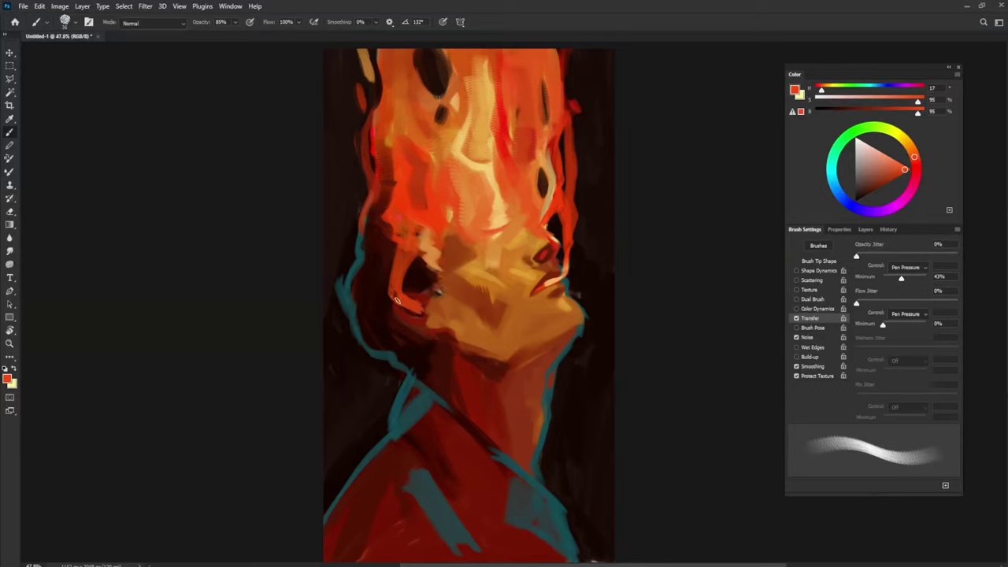
Add a light peach highlight along the flame strand around the ear and blend it with sampled orange
alt+click(485, 205)
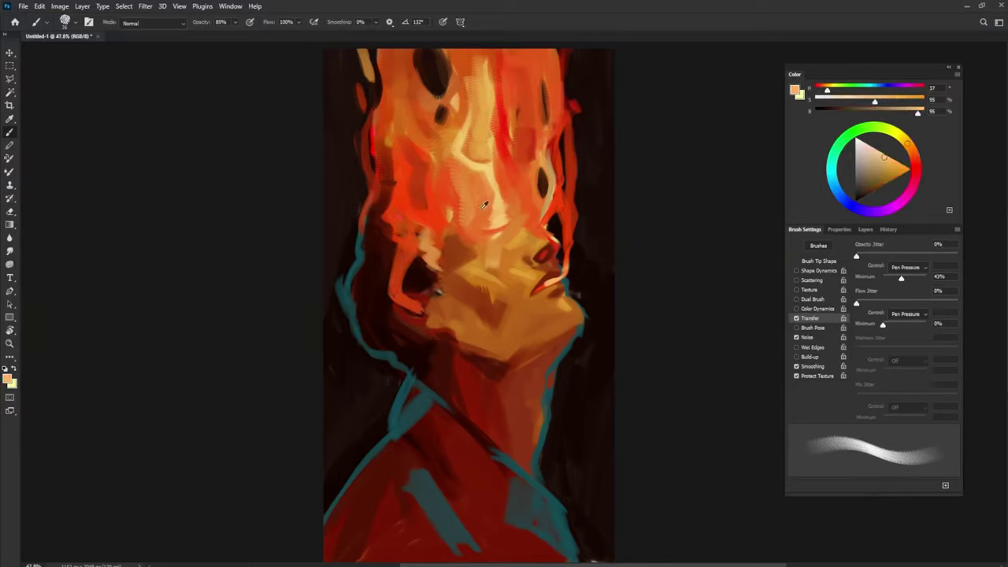
alt+click(399, 276)
mouse_move(403, 299)
mouse_down()
mouse_move(411, 231)
mouse_move(409, 295)
mouse_up()
alt+click(408, 251)
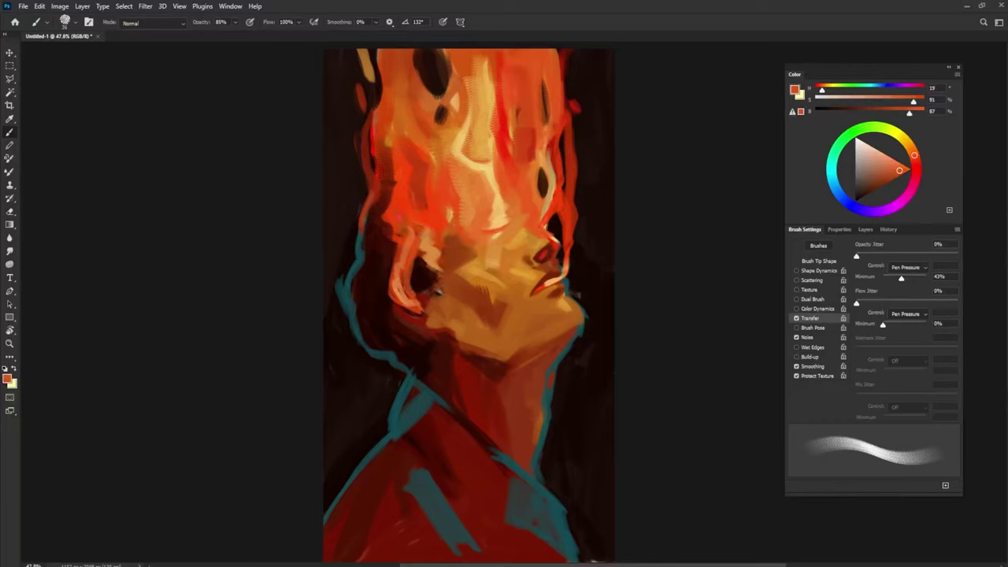
Paint orange strands over the hair behind the ear strand, joining them to the flame's left side
mouse_move(397, 234)
mouse_down()
mouse_move(389, 275)
mouse_move(379, 230)
mouse_move(392, 177)
mouse_up()
drag(384, 214, 389, 293)
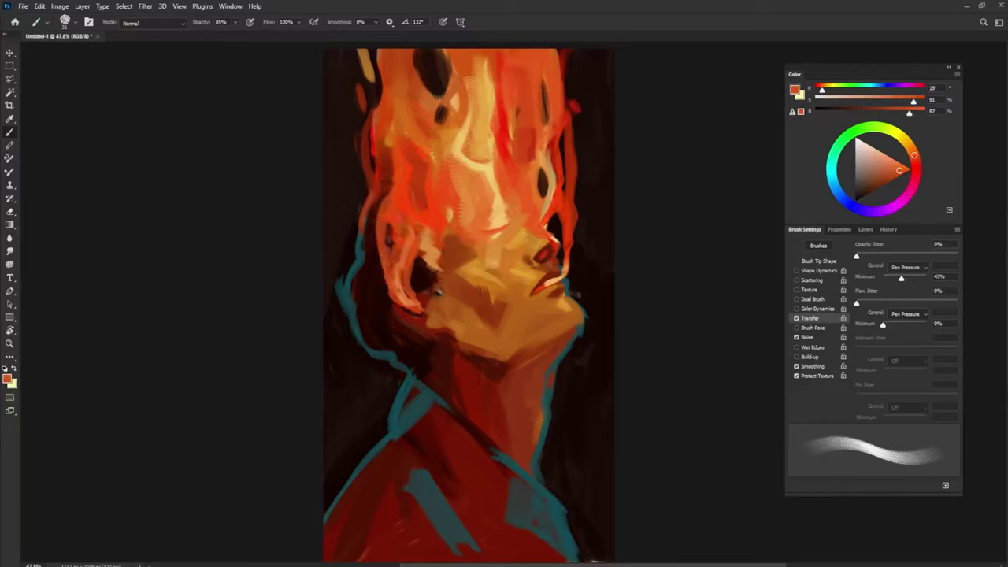
drag(388, 248, 390, 148)
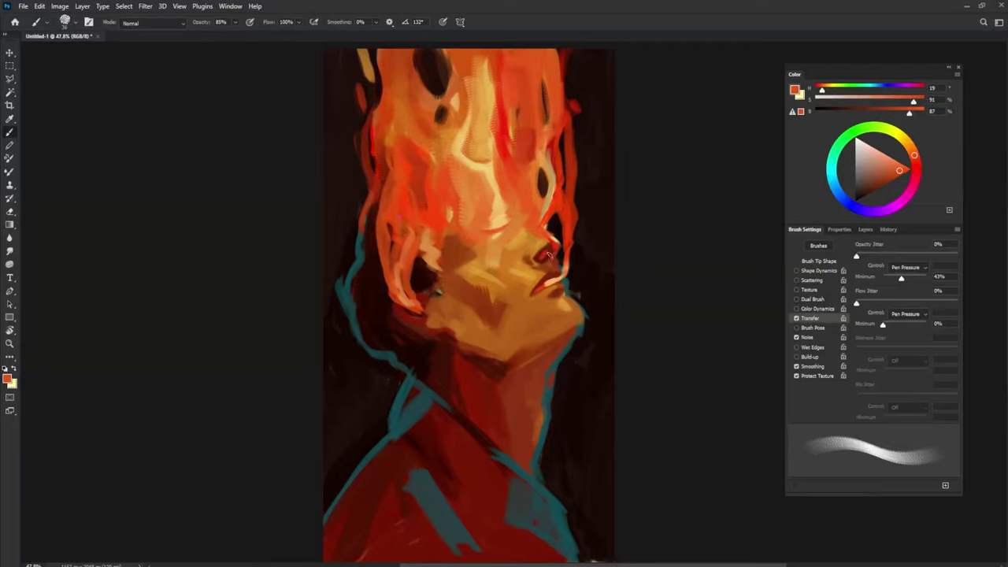
Paint a bright red strand up the flame's left edge, and sample a light peach from the flame's core
alt+click(429, 207)
mouse_move(381, 176)
mouse_down()
mouse_move(373, 214)
mouse_move(365, 147)
mouse_move(380, 77)
mouse_up()
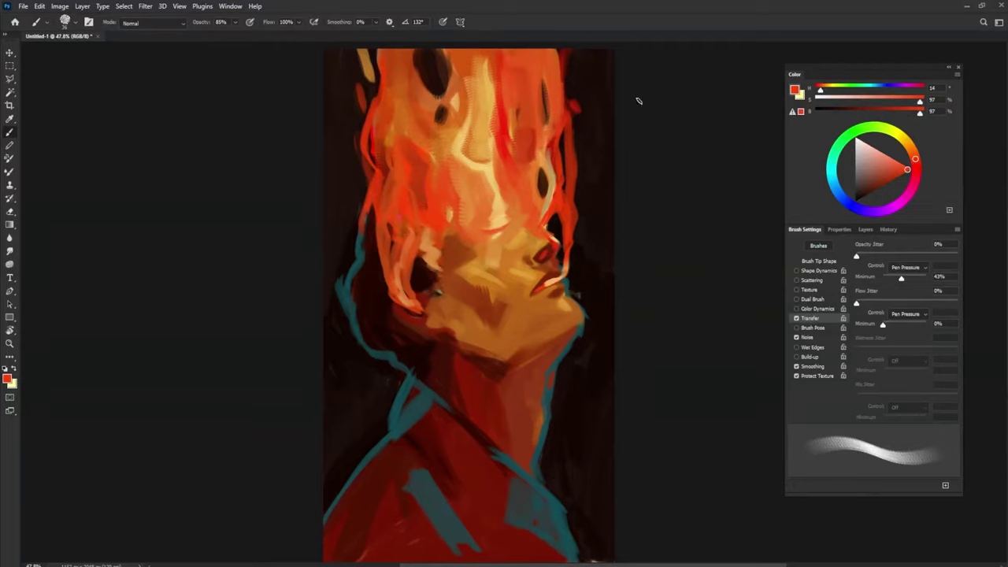
alt+click(502, 213)
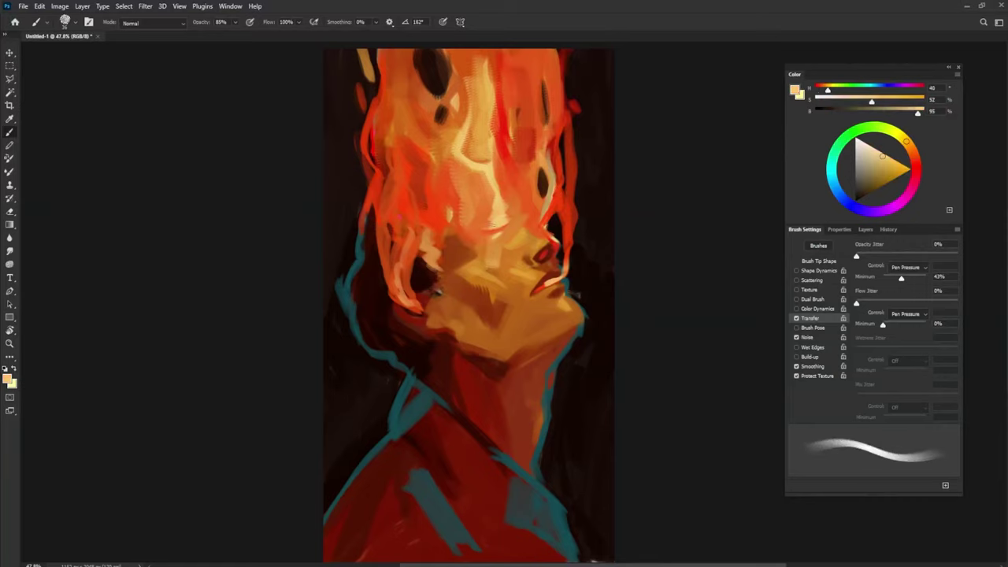
Paint light peach strands up the flame's core and its right side, softening the right strand with sampled orange-red
mouse_move(492, 207)
mouse_down()
mouse_move(481, 224)
mouse_move(493, 191)
mouse_up()
drag(492, 173, 497, 82)
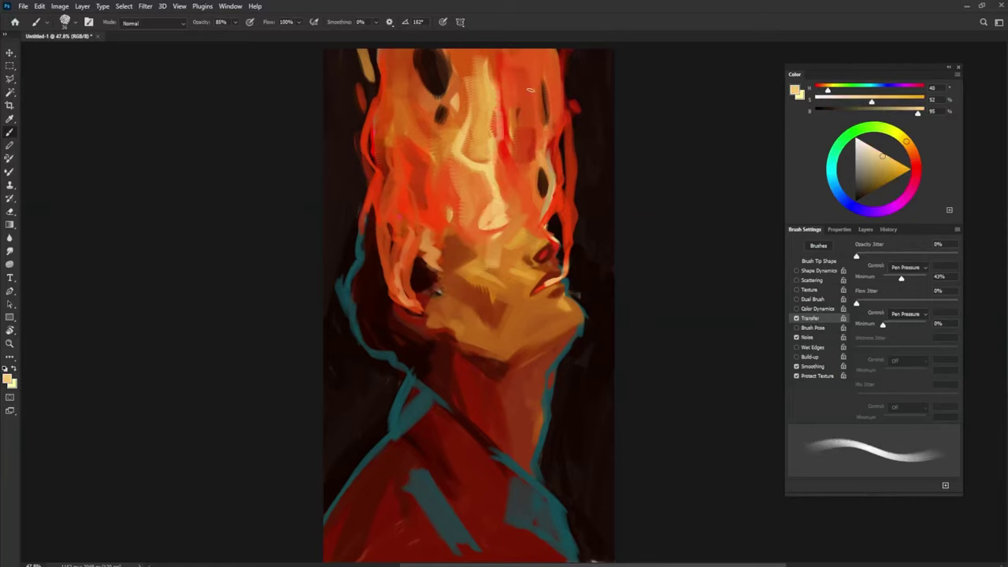
drag(549, 203, 559, 47)
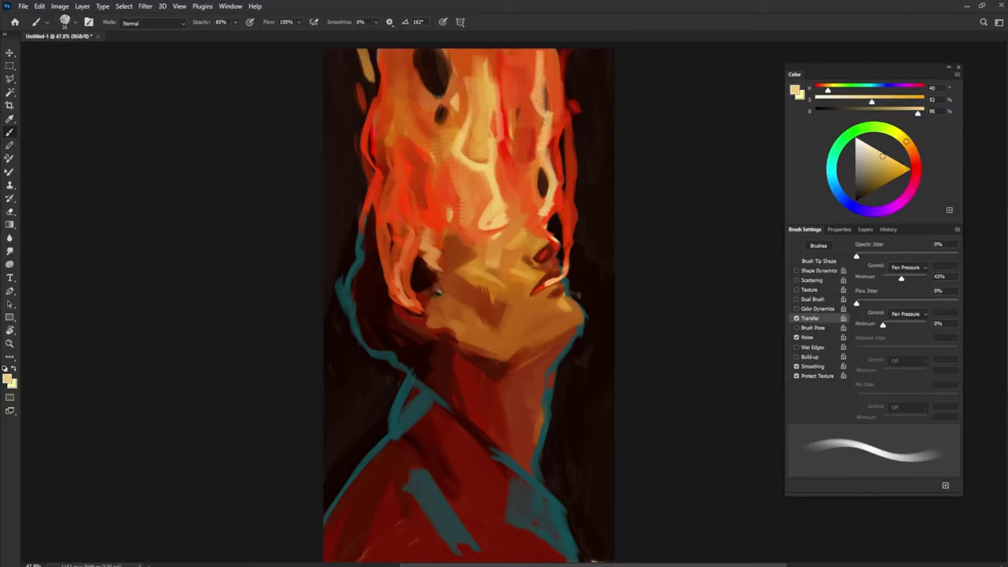
alt+click(534, 70)
drag(543, 65, 550, 129)
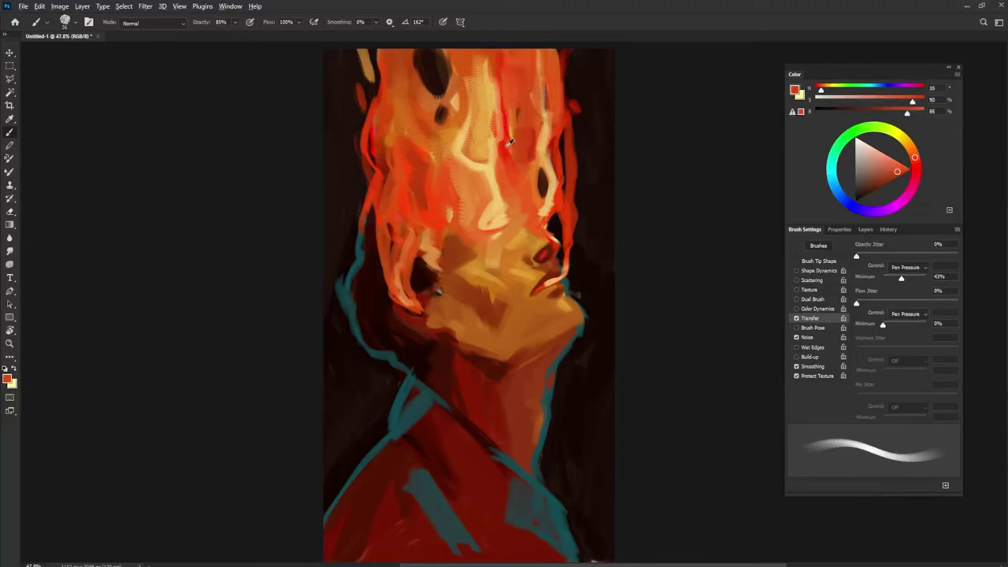
Rework the upper part of the flame's central strand with a sampled flame tone, and sample the light peach again
alt+click(496, 85)
drag(481, 77, 478, 146)
mouse_move(472, 110)
mouse_down()
mouse_move(457, 167)
mouse_move(489, 66)
mouse_up()
alt+click(492, 175)
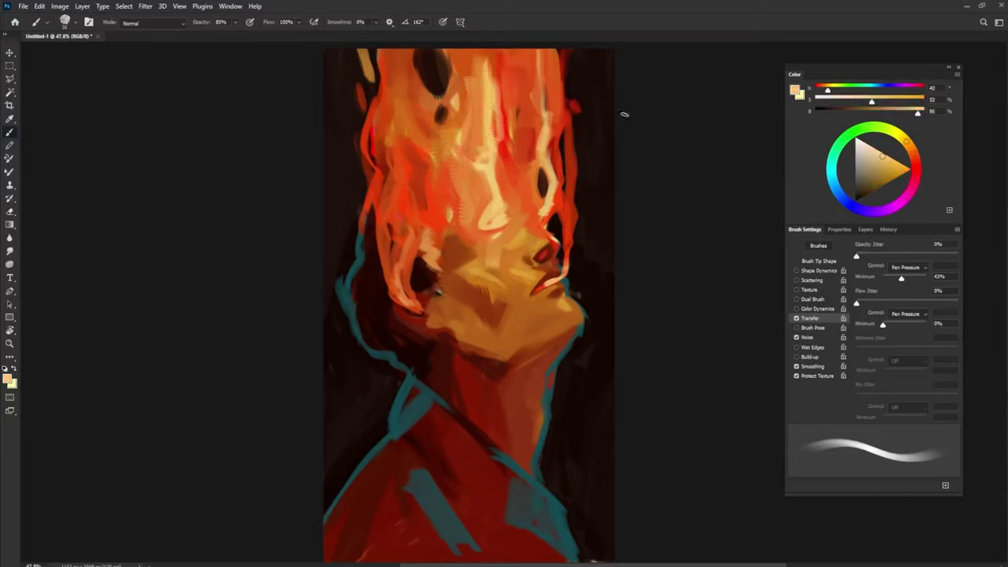
Paint a dark brown hollow on the cheek with an enlarged brush rotated to -168°, sampling darks from the ear gap and cheek
key(shift+Left)
key(shift+Left)
alt+click(434, 278)
key(bracketright)
key(bracketright)
key(bracketright)
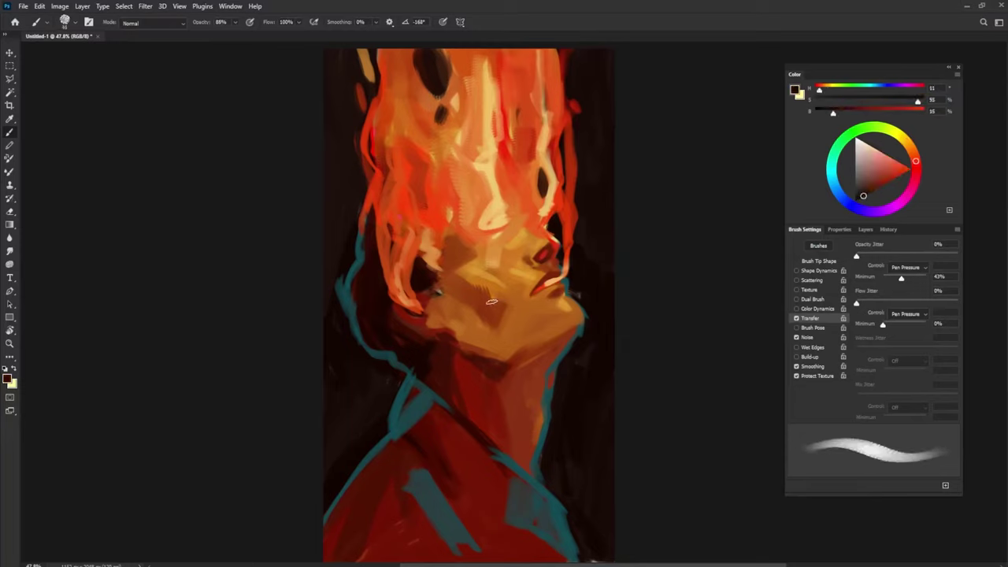
mouse_move(485, 300)
mouse_down()
mouse_move(503, 308)
mouse_move(501, 318)
mouse_up()
alt+click(479, 299)
alt+click(484, 304)
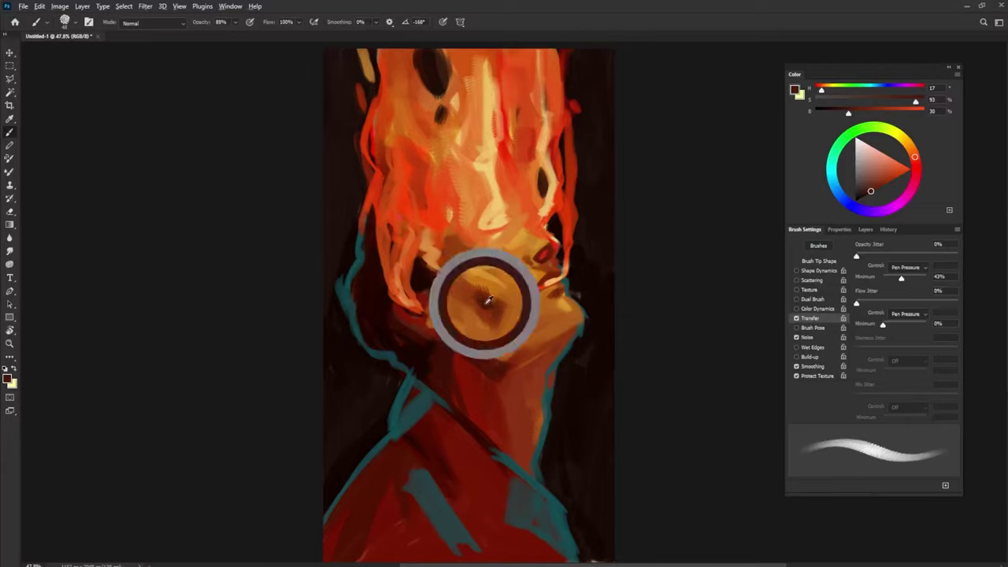
Deepen the shadow at the lower lip in dark brown with the brush rotated to -138°
key(shift+Left)
key(shift+Left)
drag(552, 294, 564, 293)
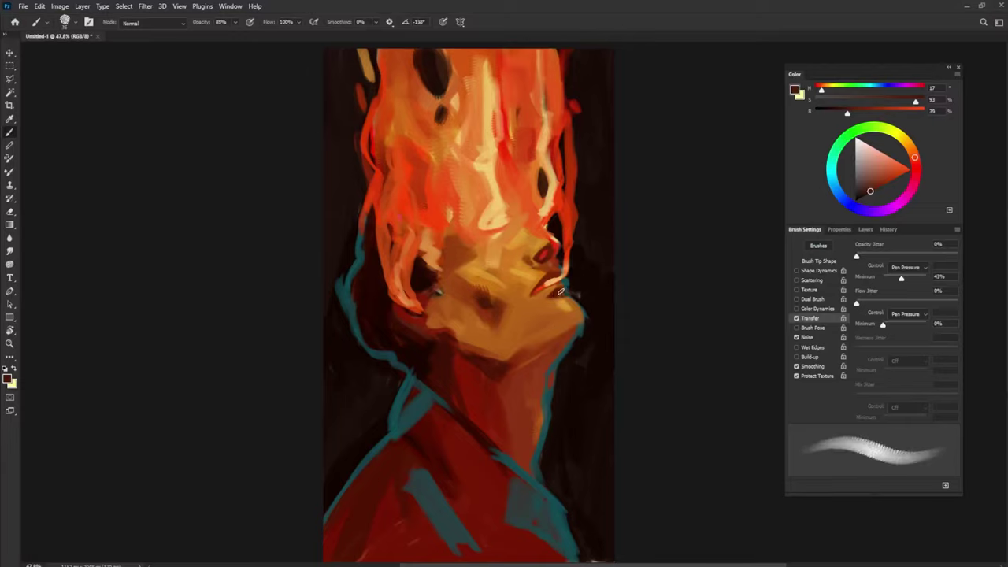
Touch up the area beside the nose with sampled orange, and dab sampled red onto the base of the pale core strand
alt+click(527, 190)
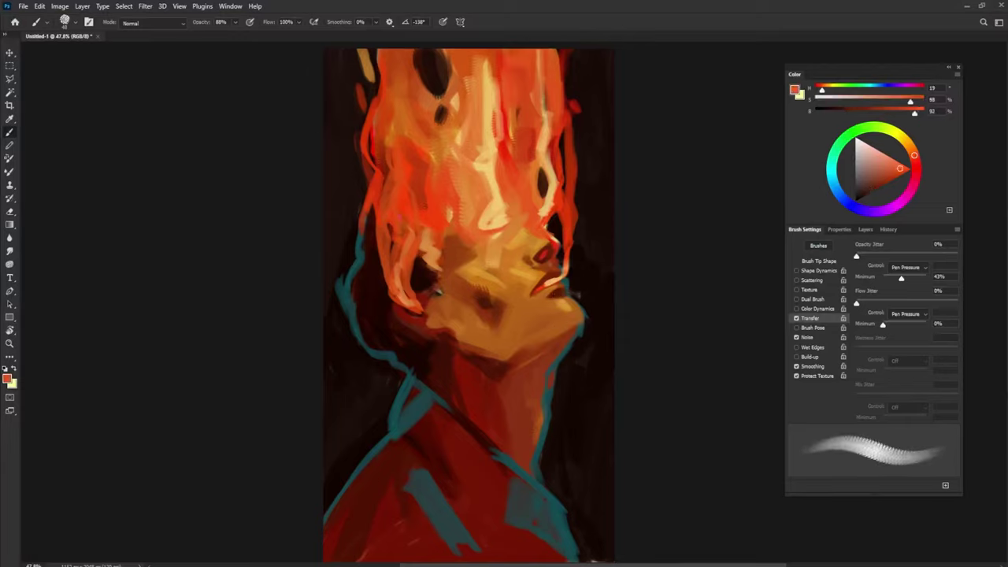
drag(560, 258, 553, 257)
alt+click(566, 208)
drag(499, 223, 493, 224)
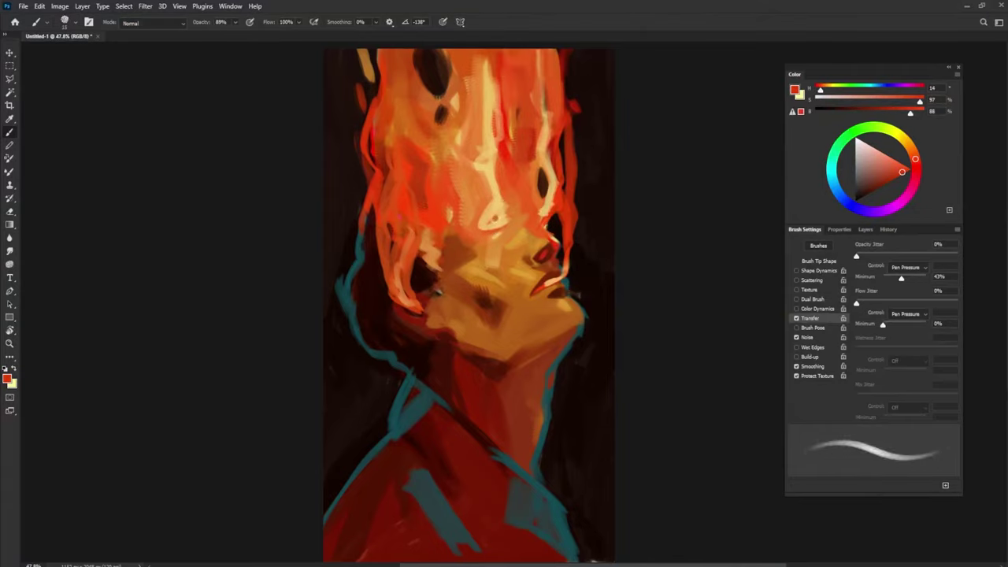
Shift the sampled peach to pure white and paint a highlight at the base of the flame's core strand
alt+click(501, 208)
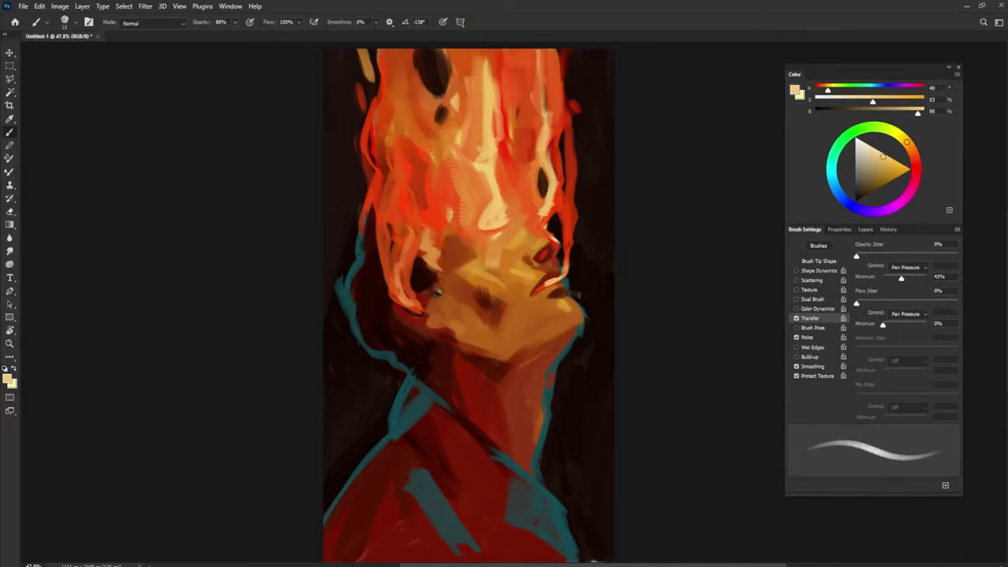
drag(881, 155, 843, 116)
mouse_move(502, 219)
mouse_down()
mouse_move(491, 214)
mouse_move(502, 213)
mouse_up()
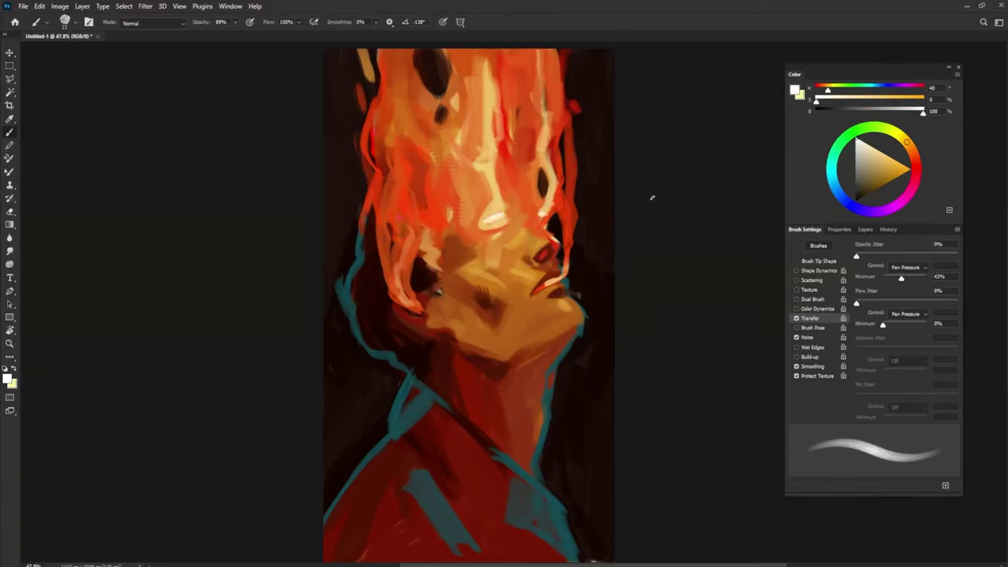
Blend the white highlight up the core strand with sampled cream and a larger brush
drag(605, 217, 619, 219)
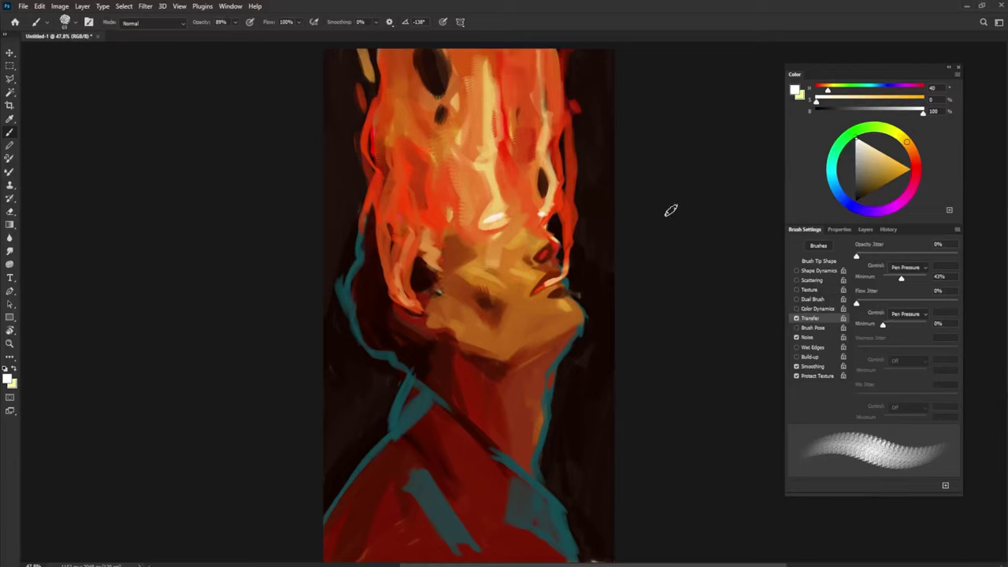
alt+click(504, 221)
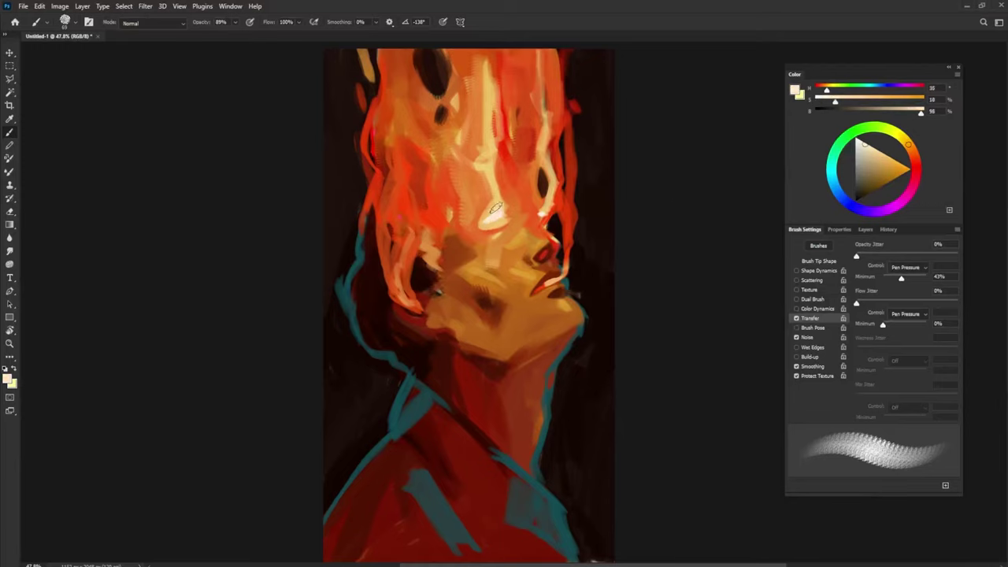
key([)
alt+click(499, 214)
drag(498, 215, 495, 183)
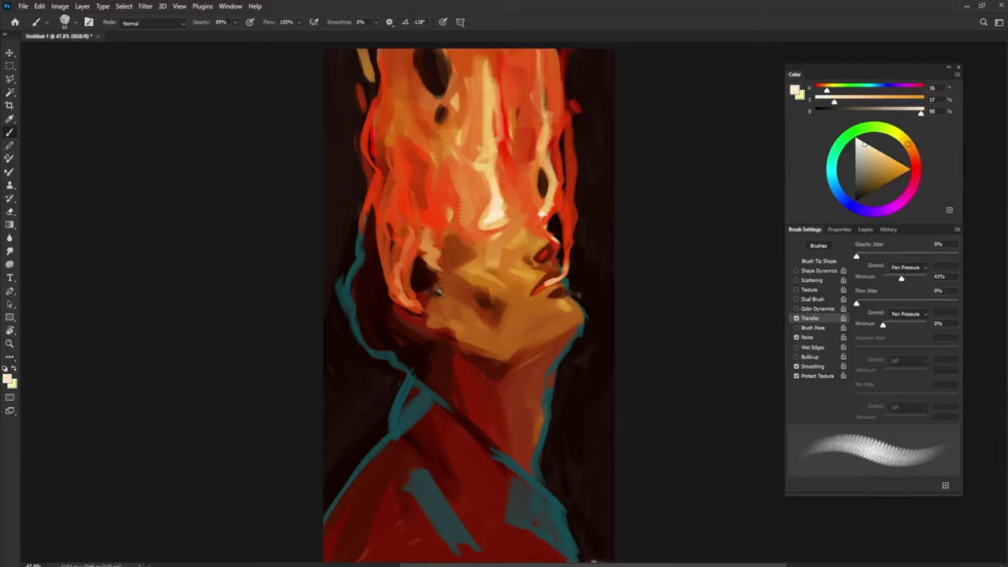
Paint a long sampled cream strand up the flame's right side, from above the nose past the dark gap
alt+click(553, 161)
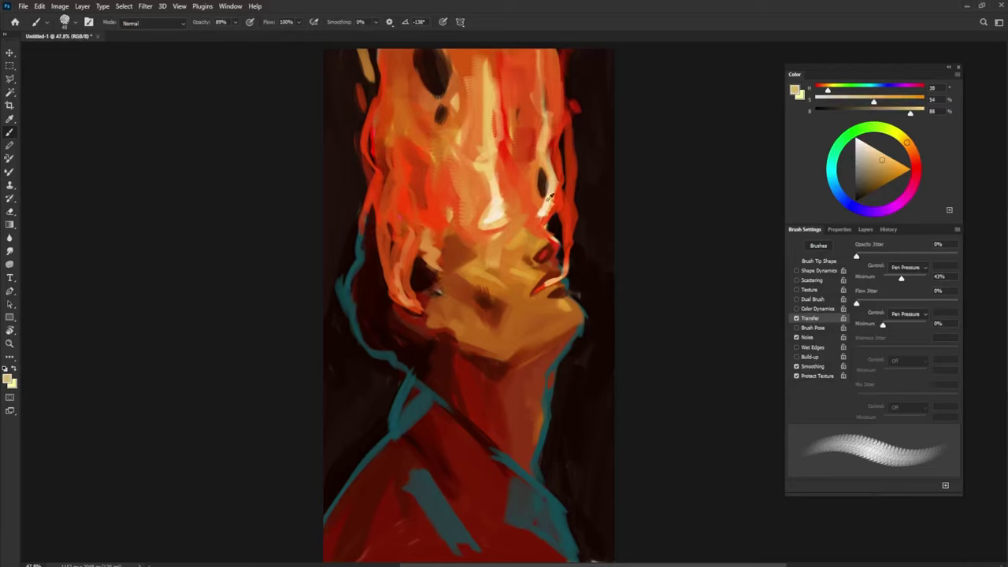
alt+click(551, 202)
drag(543, 206, 541, 59)
Extend the pale cream core strand upward and blend its edges with sampled orange and light peach
alt+click(496, 209)
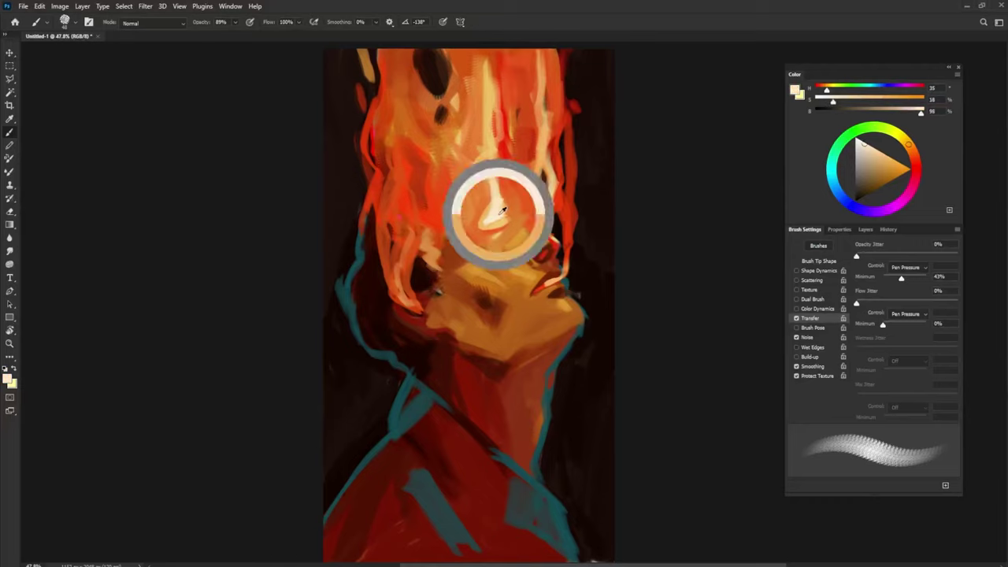
drag(494, 207, 493, 114)
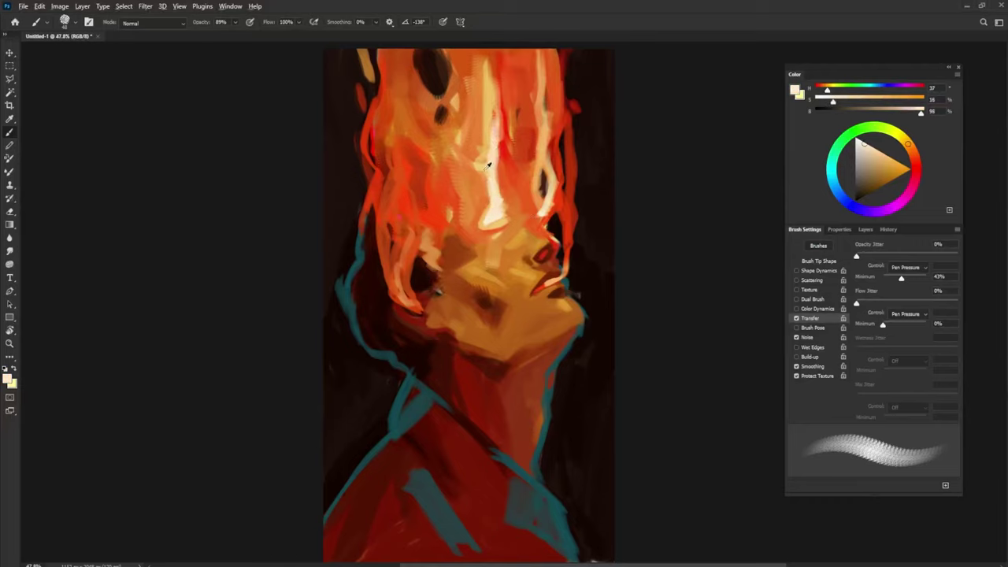
alt+click(488, 167)
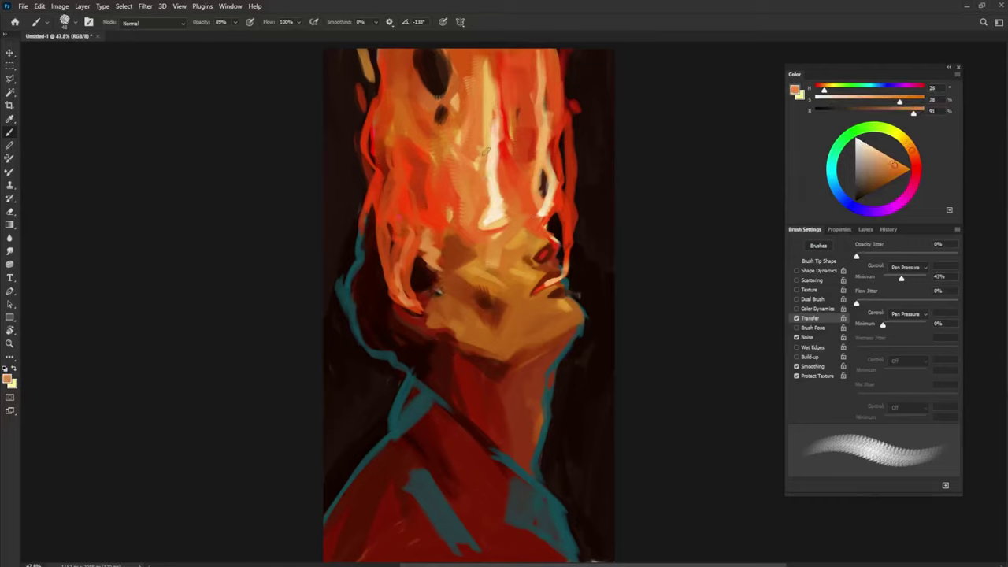
alt+click(487, 103)
drag(494, 112, 483, 182)
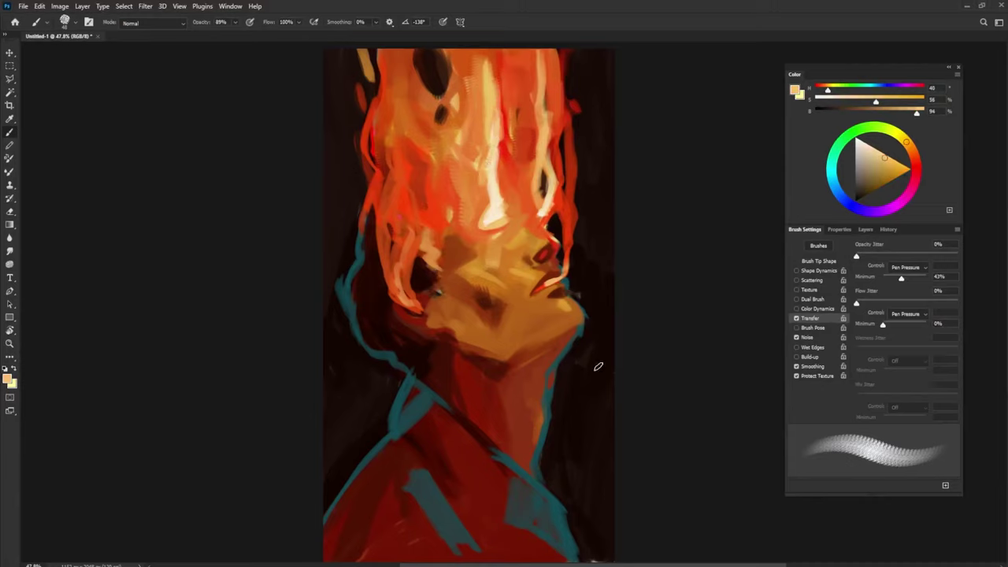
Paint bright orange-red strands from the hairline down over the dark gap beside the ear
alt+click(434, 228)
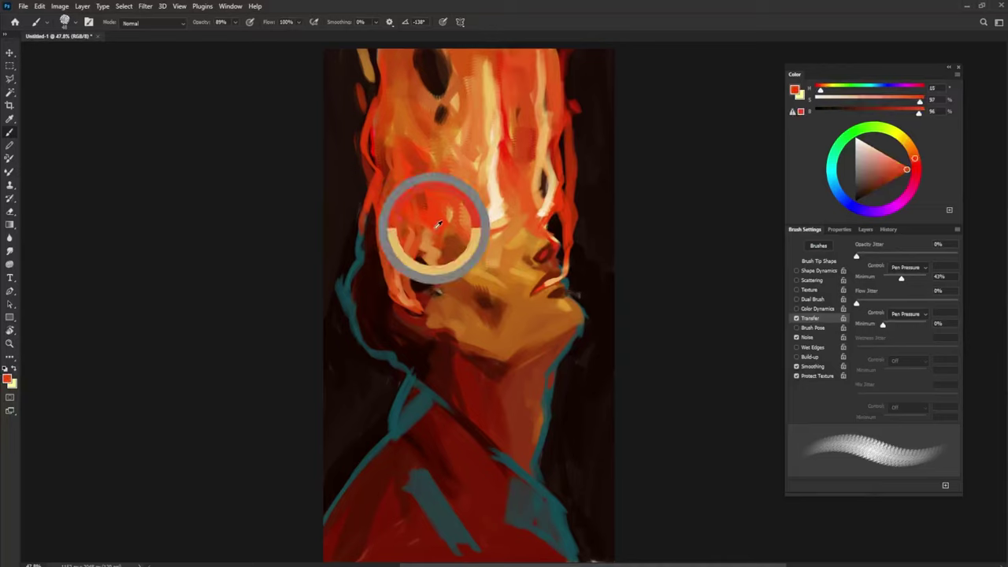
drag(433, 245, 441, 288)
drag(425, 242, 426, 266)
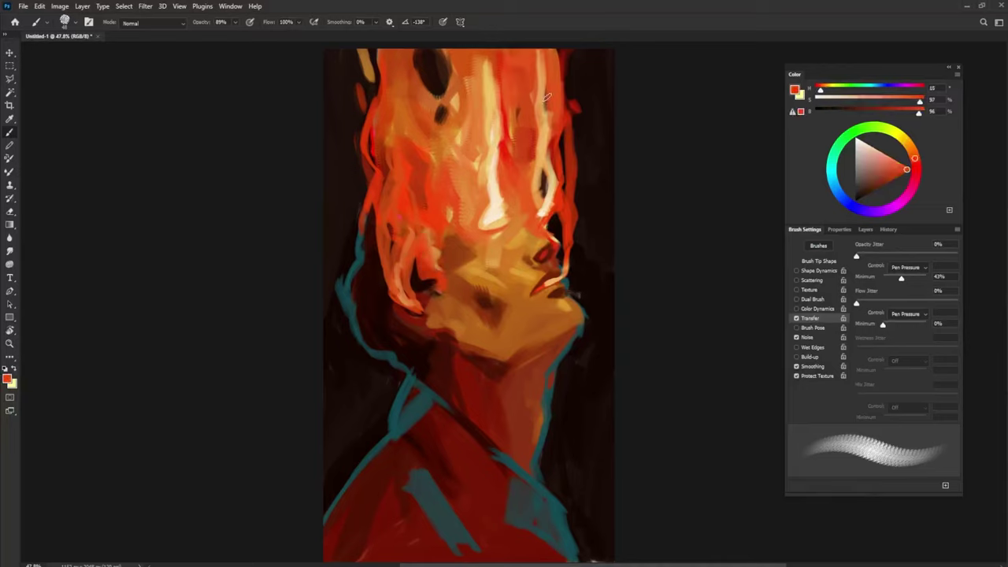
Paint a bright orange-red patch on the front of the neck and add a sampled light peach highlight to it
alt+click(444, 207)
drag(533, 404, 531, 424)
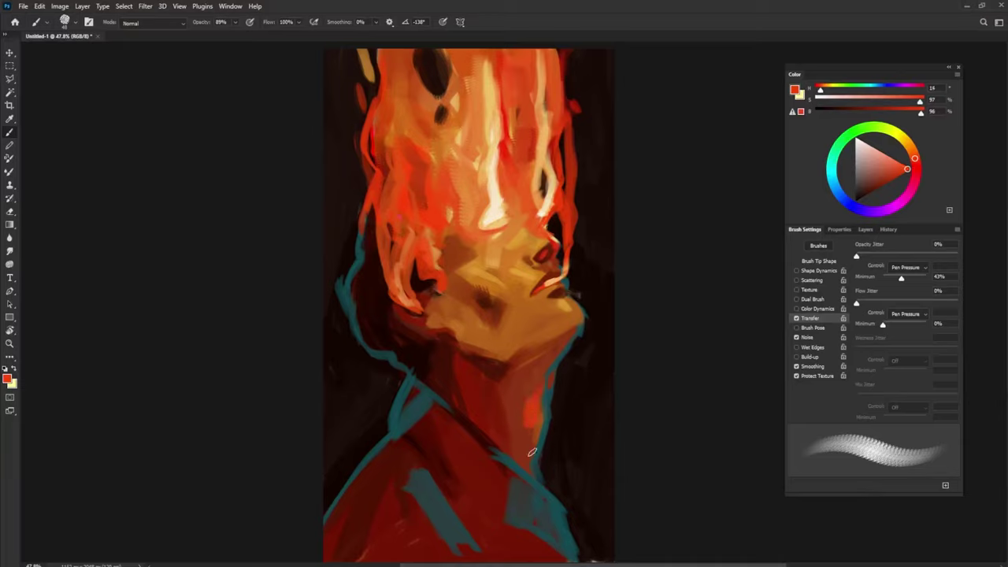
alt+click(553, 281)
mouse_move(531, 401)
mouse_down()
mouse_move(534, 414)
mouse_move(540, 395)
mouse_move(534, 431)
mouse_up()
Blend the neck highlight into a longer glow along the front of the neck with sampled orange and red tones
alt+click(530, 409)
alt+click(534, 400)
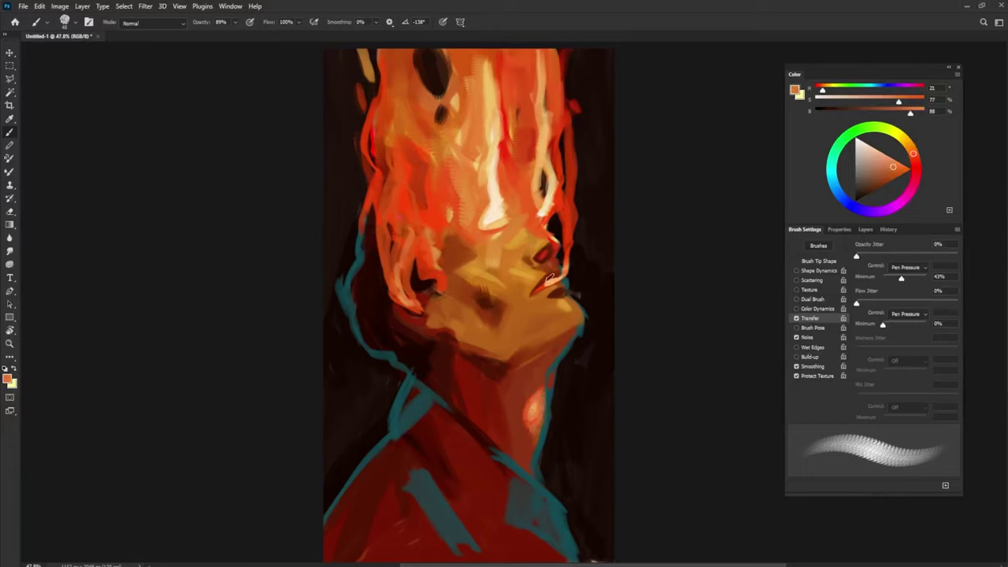
alt+click(542, 287)
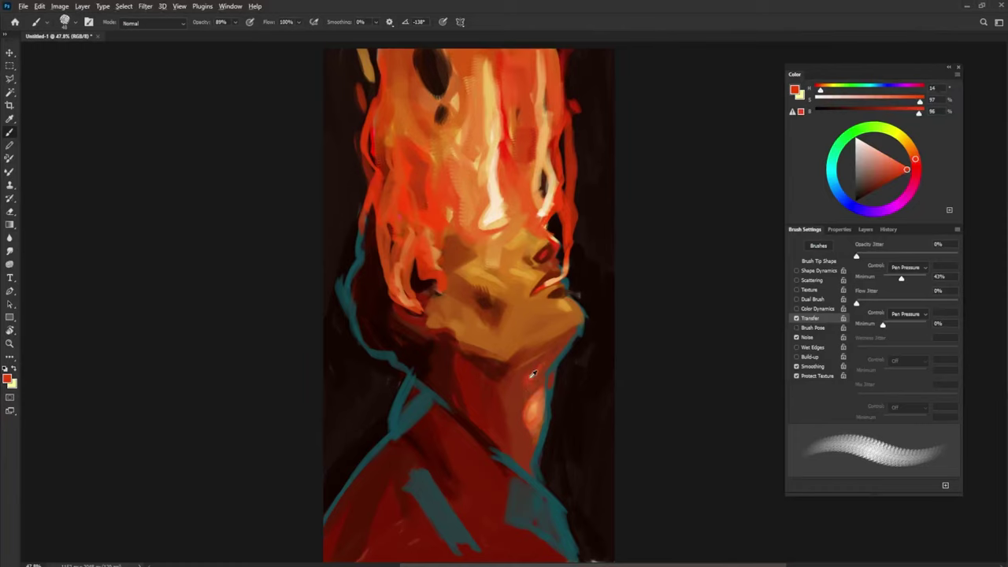
alt+click(533, 375)
drag(531, 385, 532, 440)
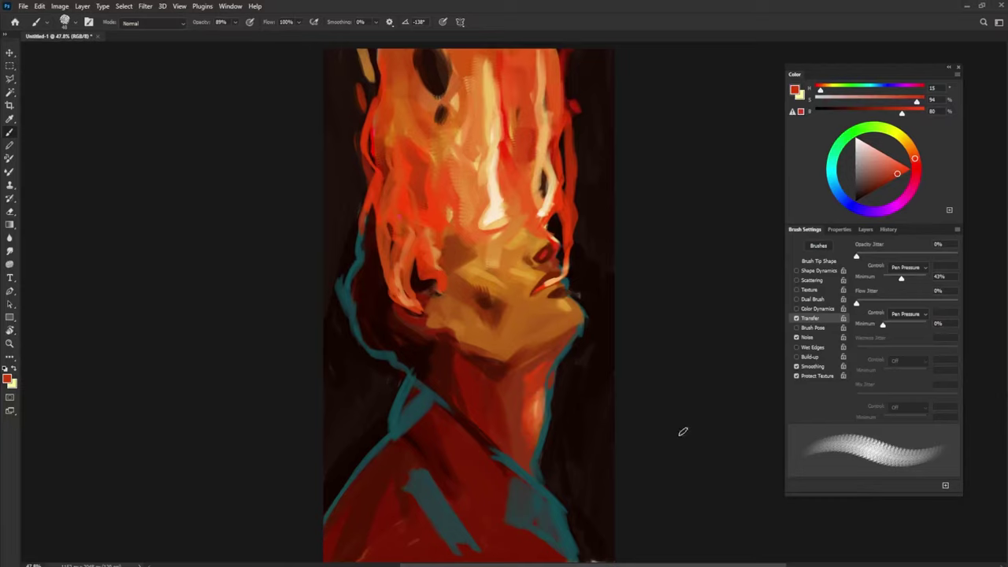